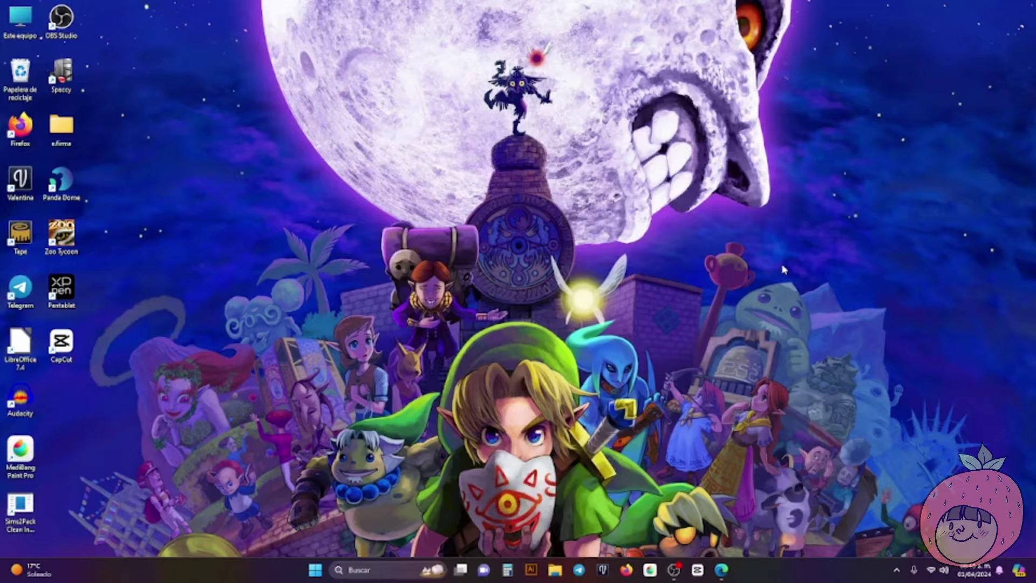
pyautogui.click(722, 570)
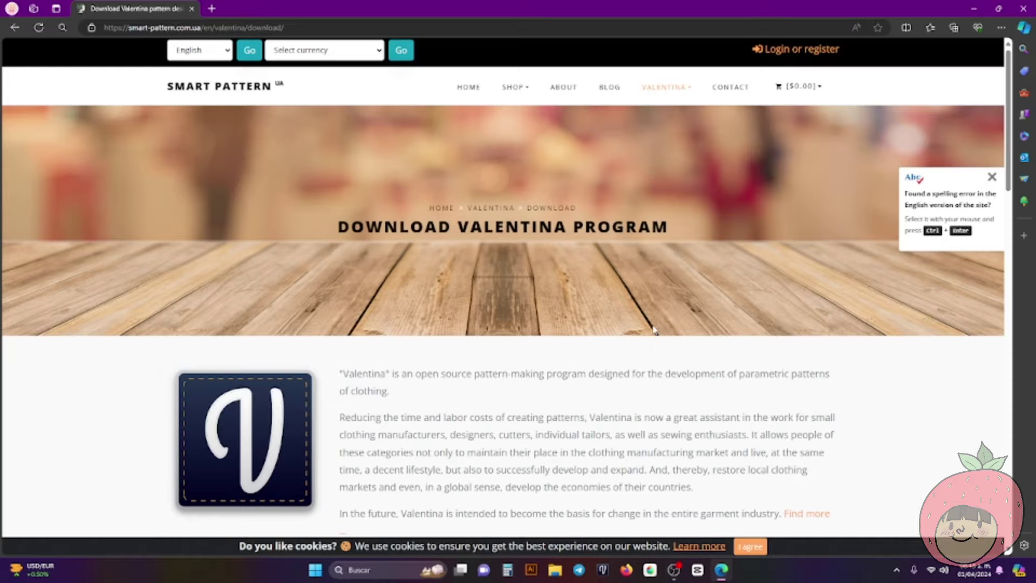
pyautogui.scroll(-5, 652, 342)
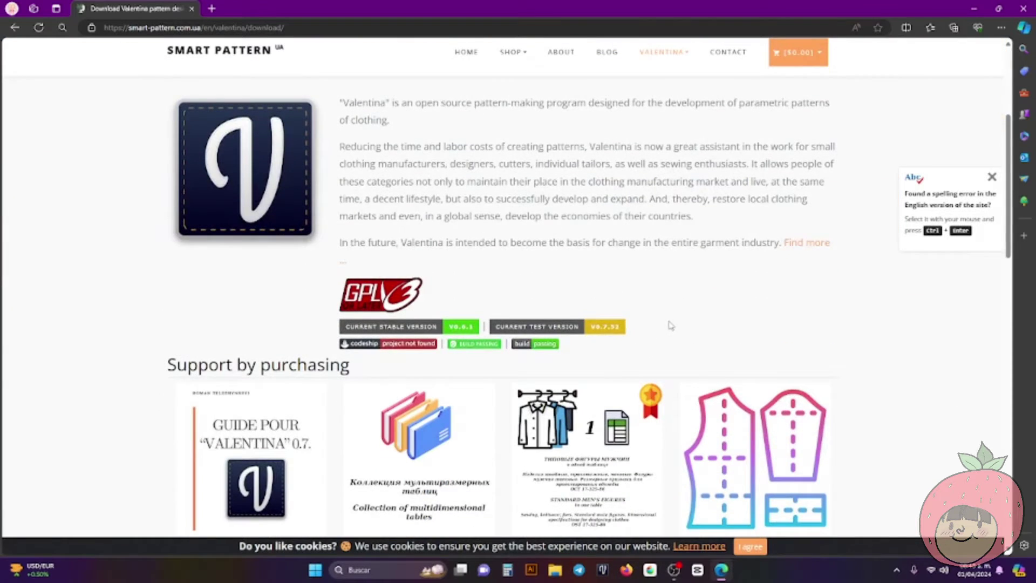
pyautogui.scroll(-3, 669, 326)
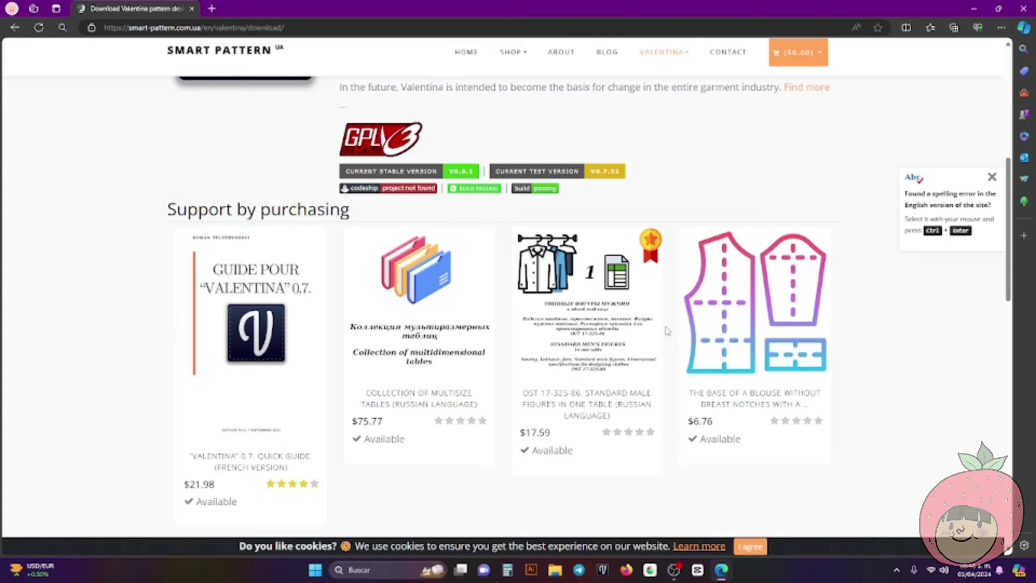
pyautogui.scroll(4, 669, 326)
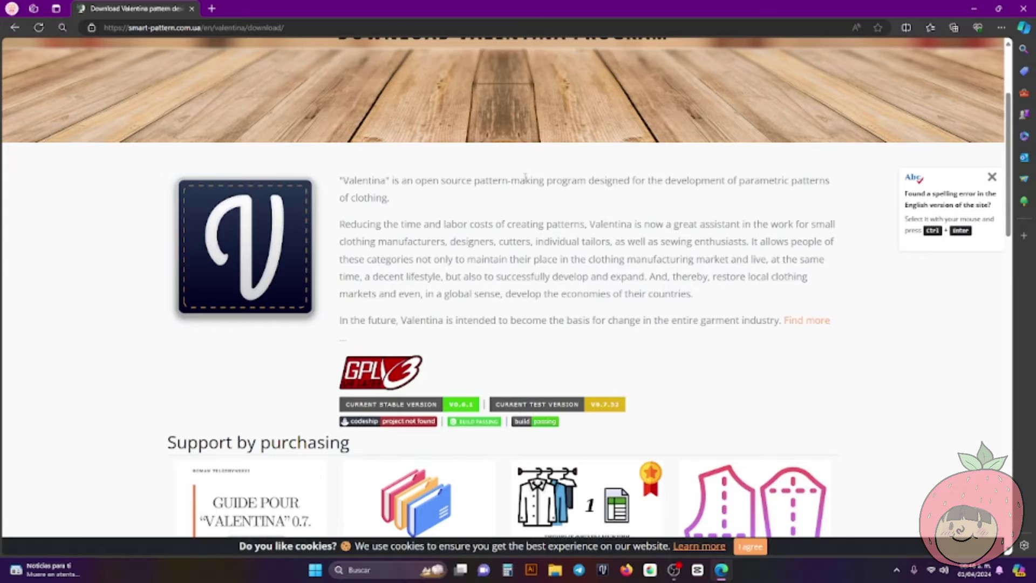
pyautogui.scroll(4, 540, 181)
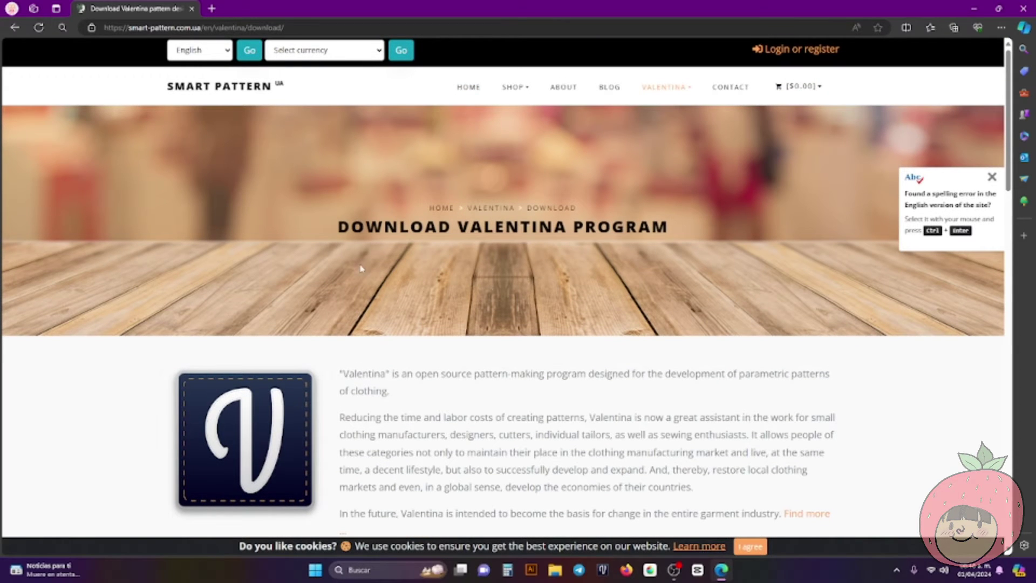
pyautogui.scroll(-3, 681, 218)
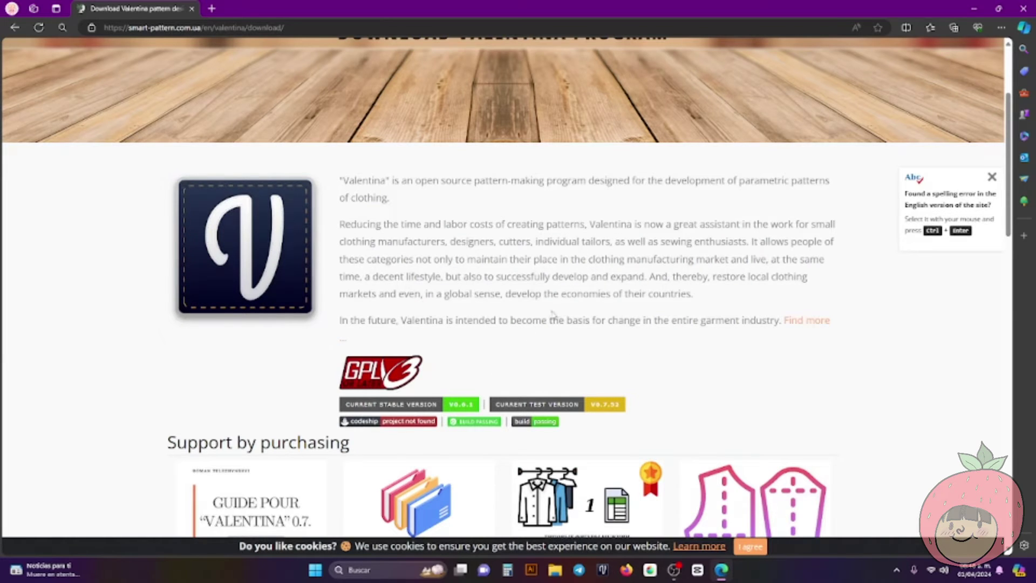
pyautogui.scroll(-1, 553, 315)
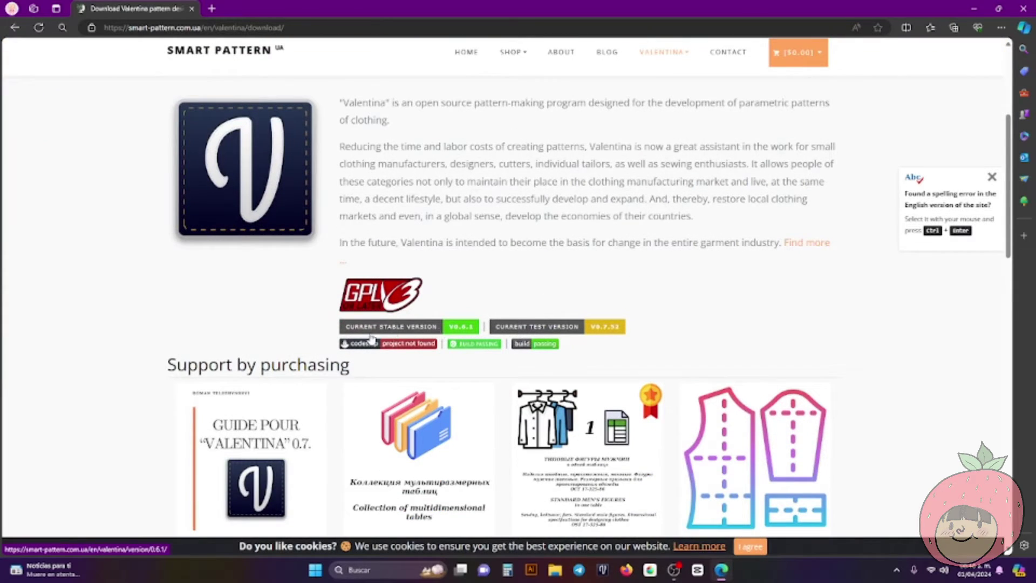
# Open the v0.6.1 stable version page briefly, then return to the Valentina download page
pyautogui.click(428, 327)
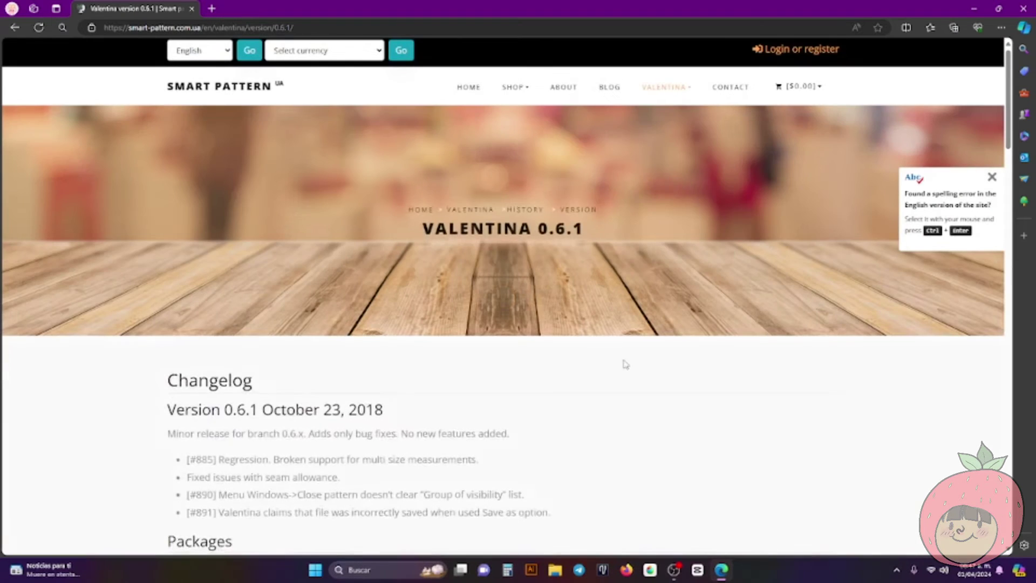
pyautogui.scroll(-3, 621, 359)
pyautogui.scroll(3, 637, 328)
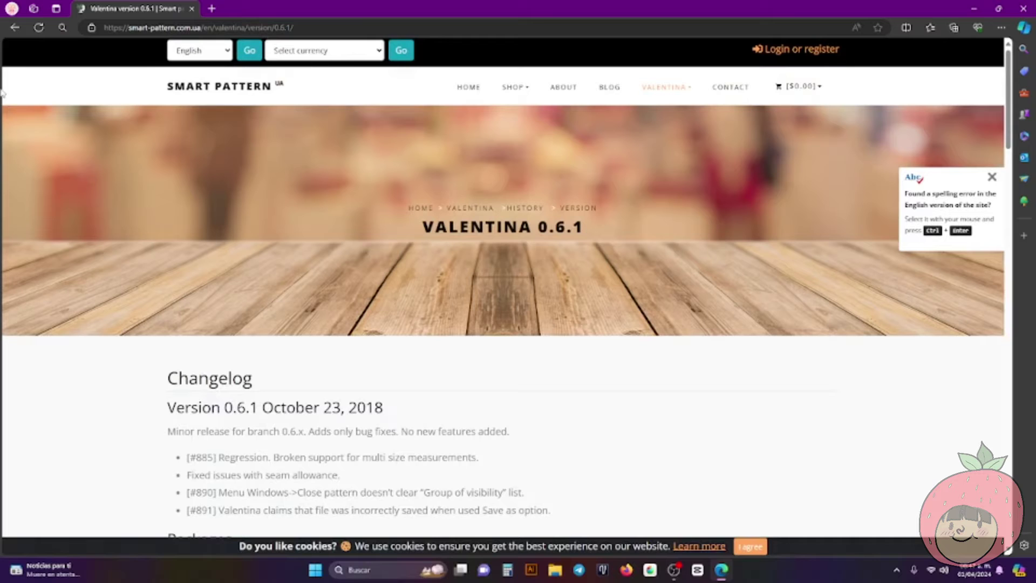
pyautogui.click(14, 27)
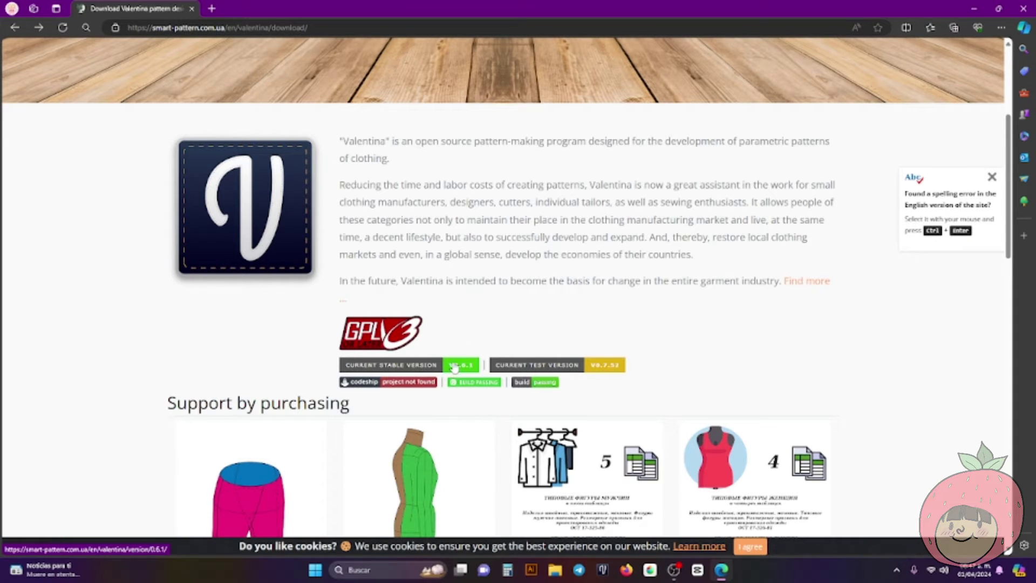
# Reopen the Valentina 0.6.1 release page and scroll through its changelog and download packages
pyautogui.click(445, 367)
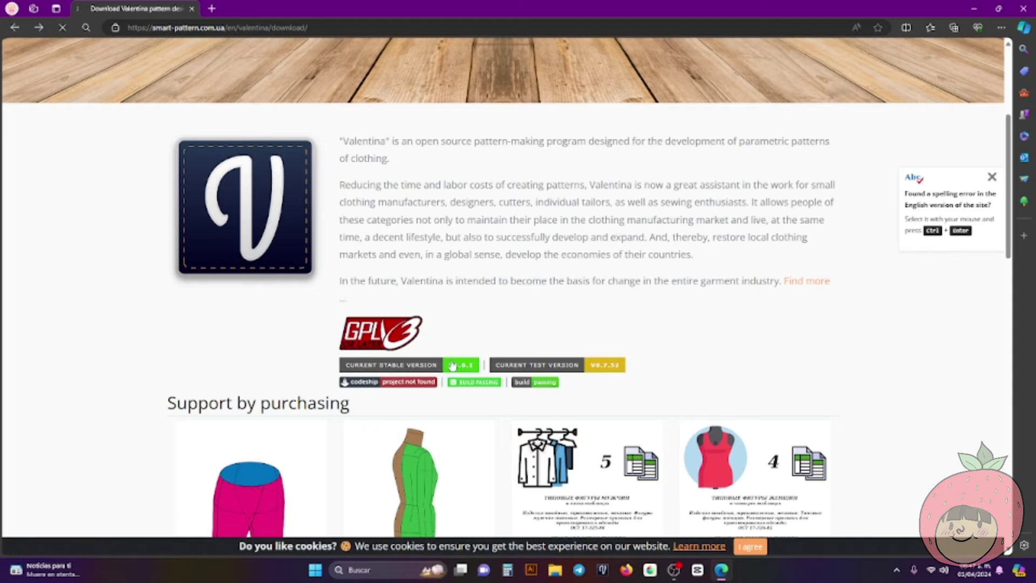
pyautogui.scroll(-5, 586, 312)
pyautogui.scroll(-2, 586, 308)
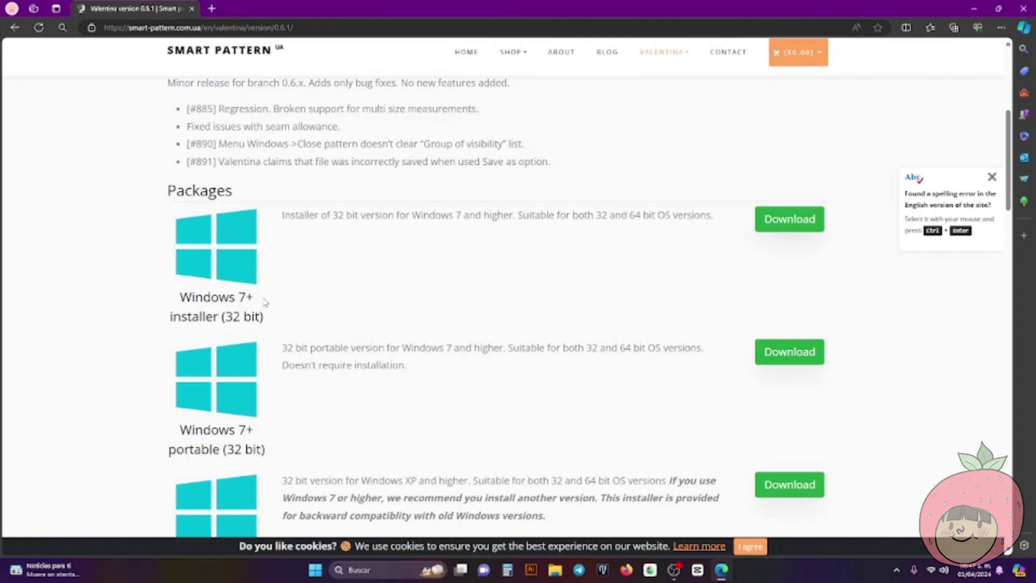
pyautogui.scroll(-5, 259, 302)
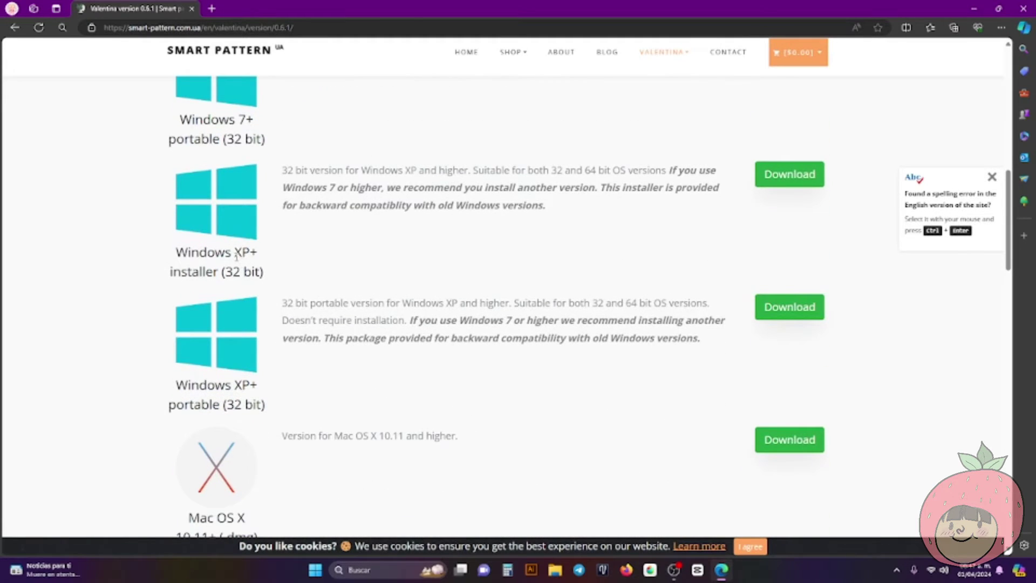
pyautogui.scroll(-3, 318, 322)
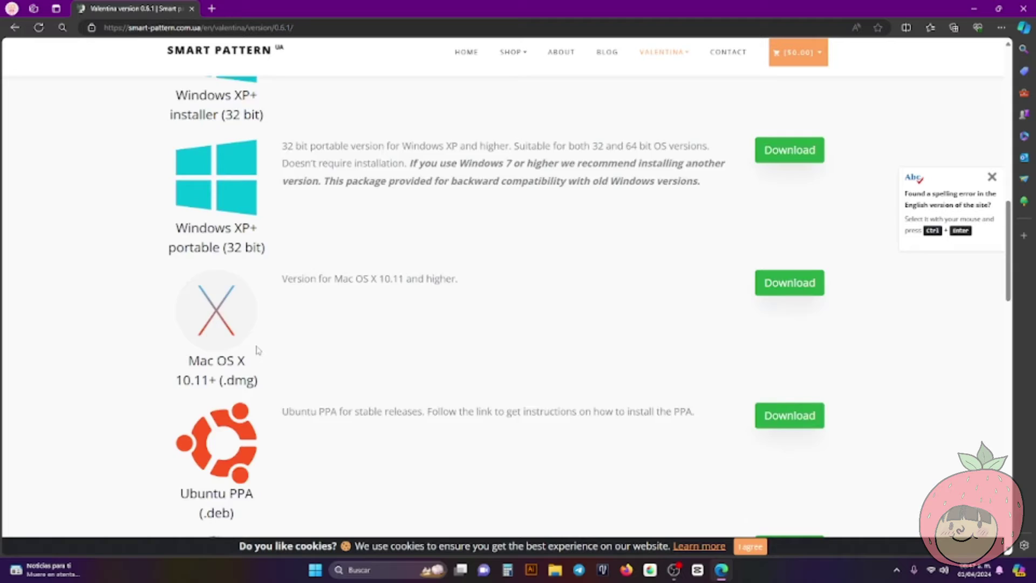
pyautogui.scroll(-3, 257, 350)
pyautogui.scroll(-3, 281, 343)
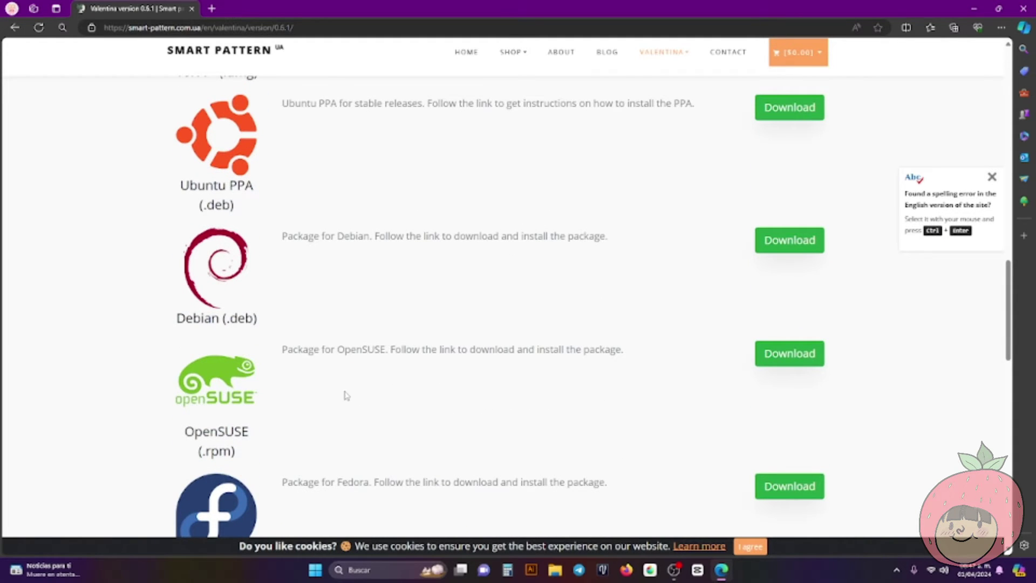
pyautogui.scroll(-6, 262, 338)
pyautogui.scroll(-6, 127, 301)
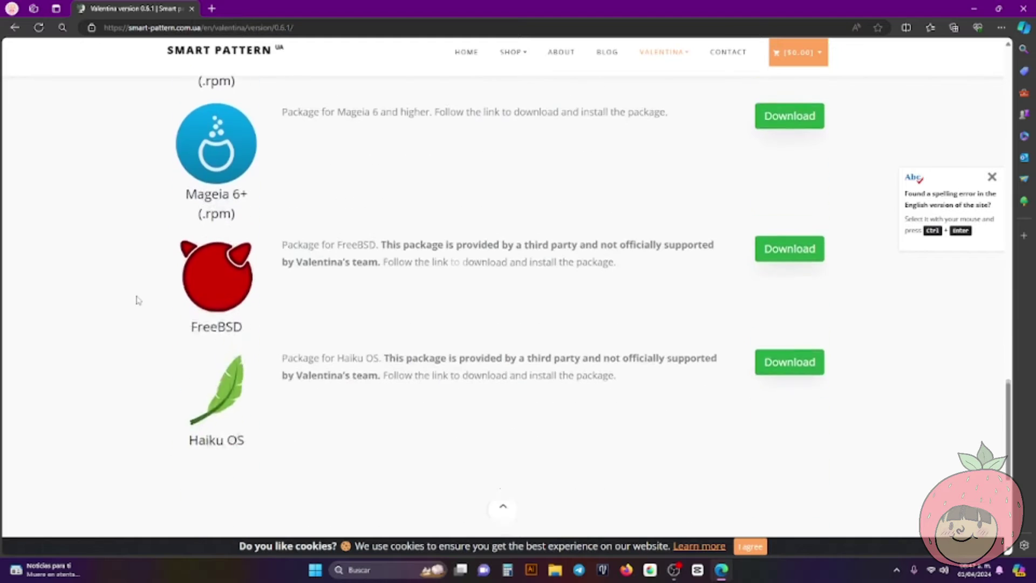
pyautogui.scroll(-3, 139, 300)
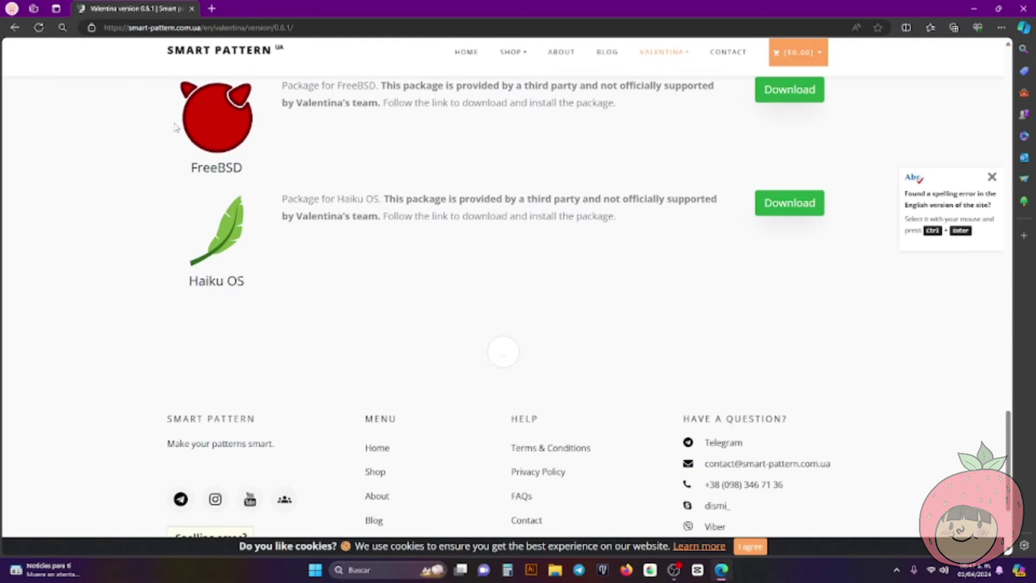
pyautogui.scroll(8, 238, 261)
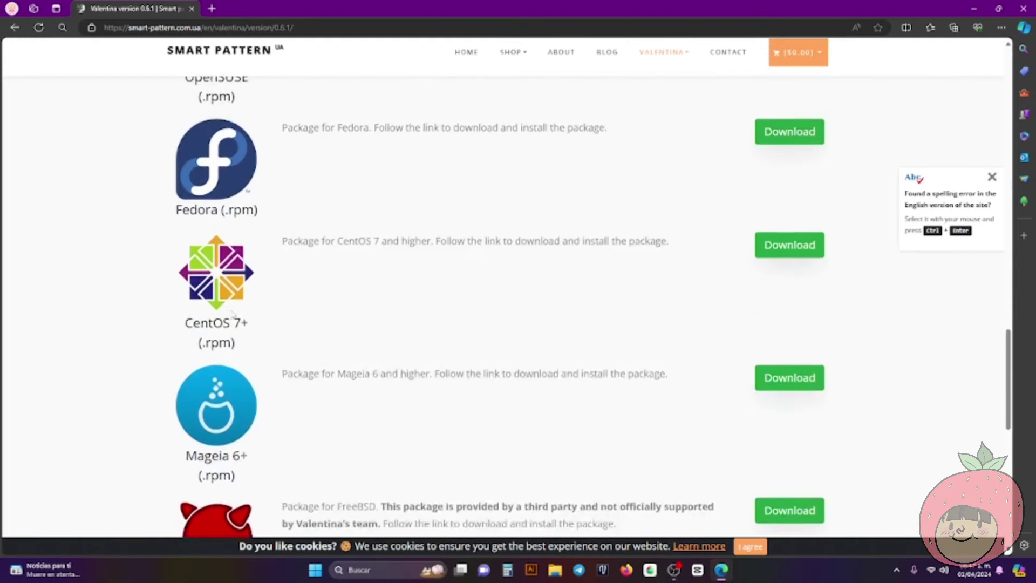
pyautogui.scroll(20, 232, 314)
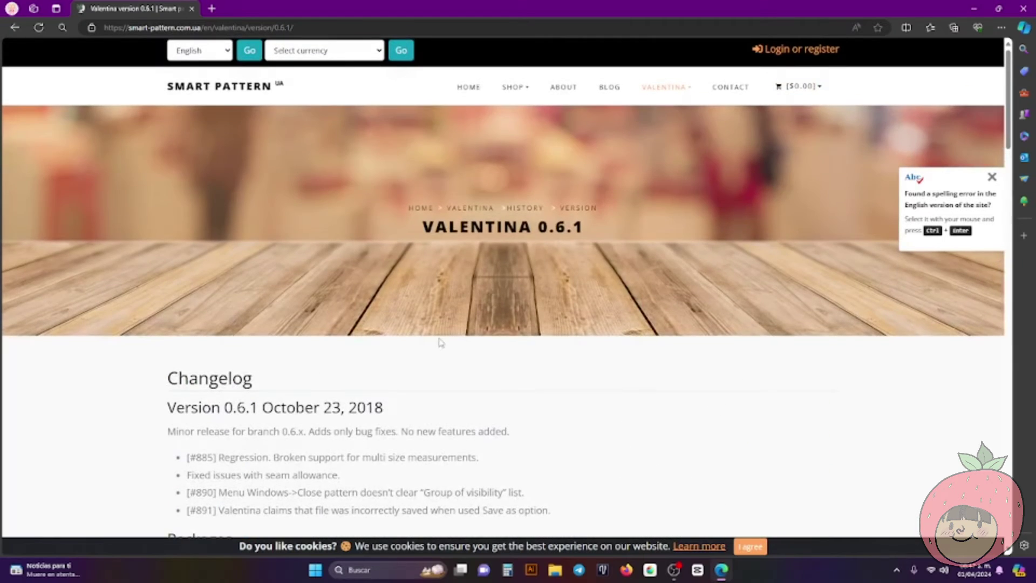
pyautogui.scroll(-10, 441, 343)
pyautogui.scroll(6, 444, 347)
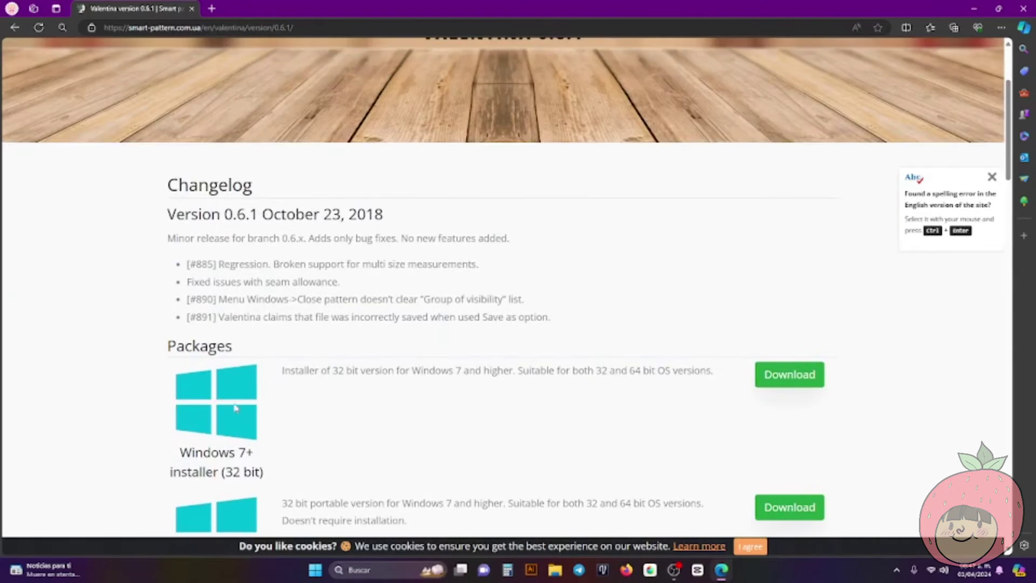
pyautogui.scroll(-1, 270, 409)
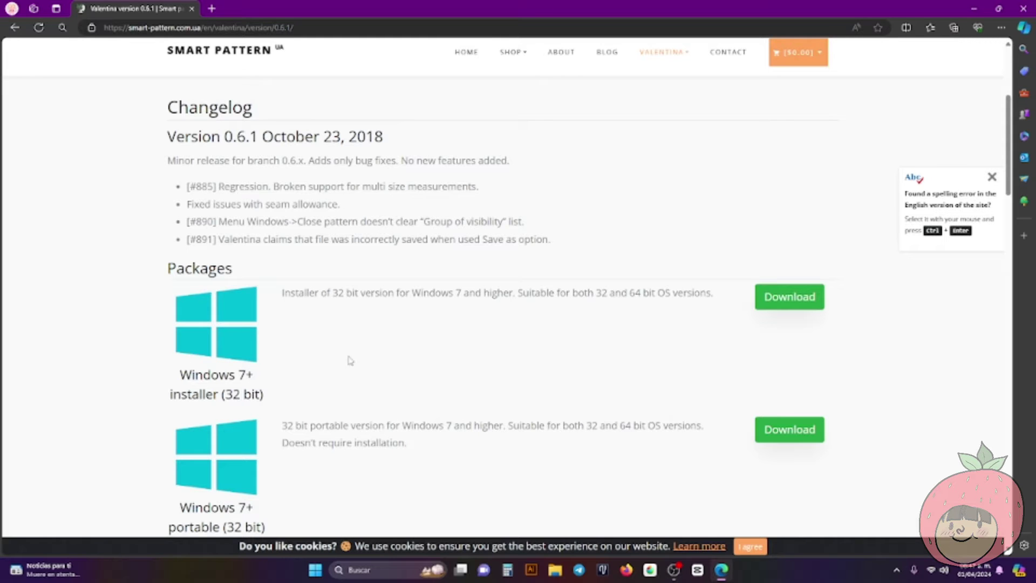
pyautogui.scroll(-3, 472, 297)
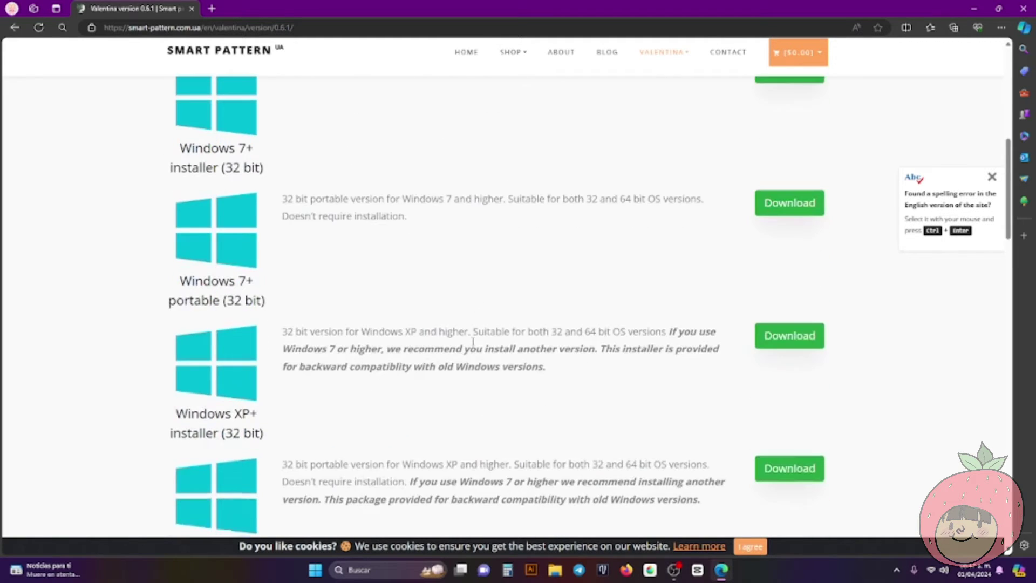
pyautogui.scroll(6, 474, 351)
pyautogui.scroll(-5, 473, 350)
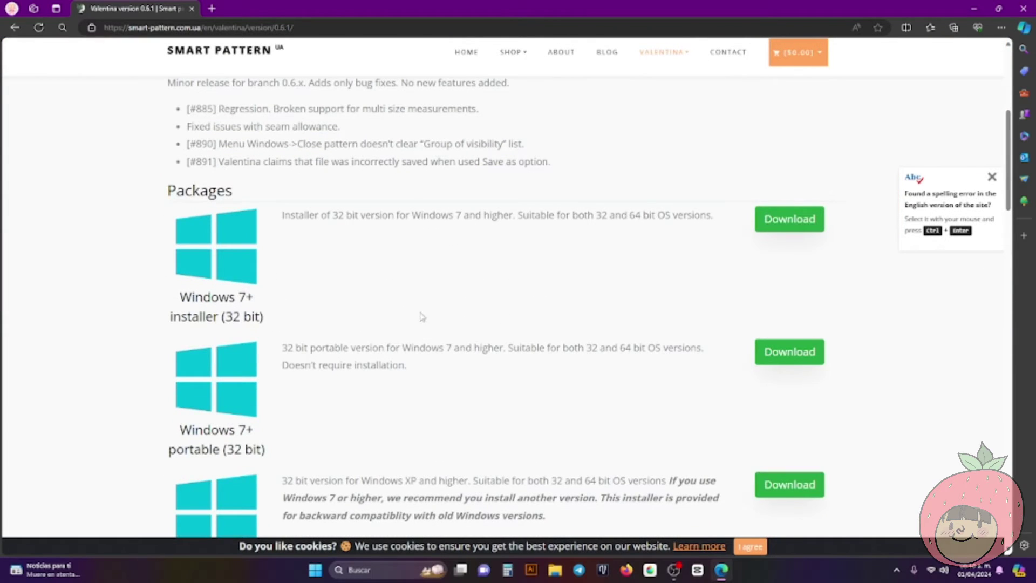
pyautogui.scroll(5, 422, 318)
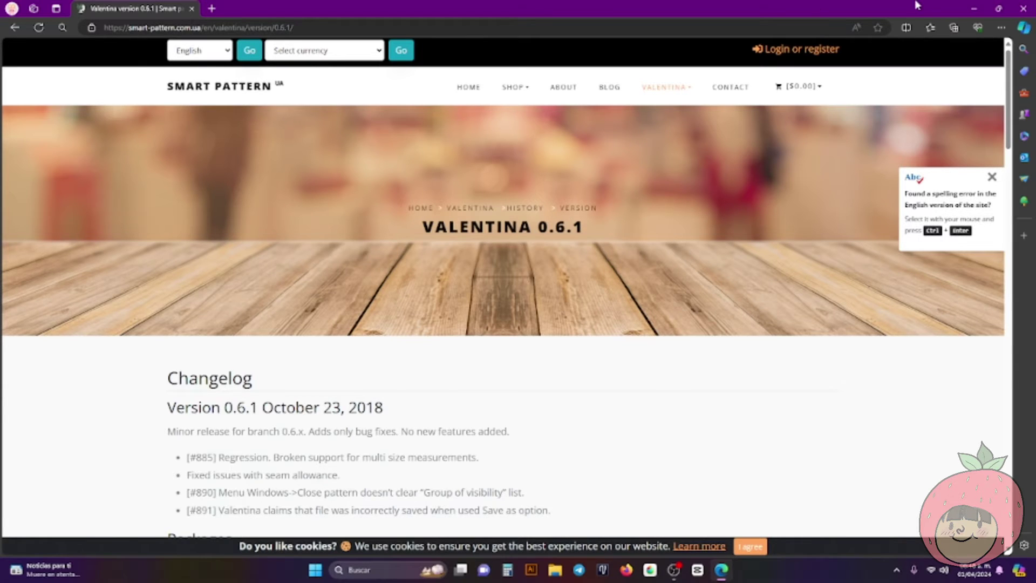
pyautogui.scroll(-9, 703, 388)
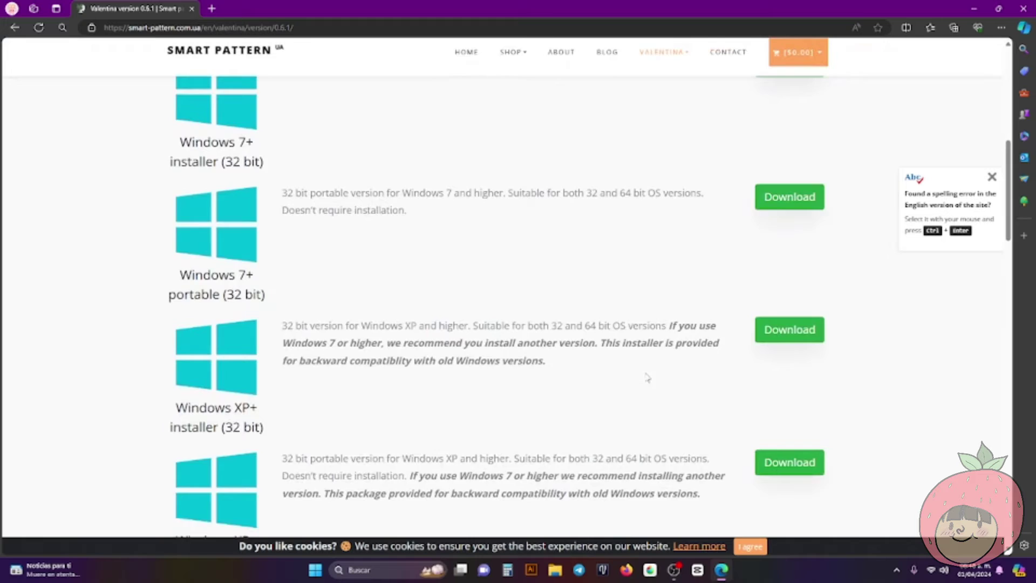
pyautogui.scroll(4, 648, 377)
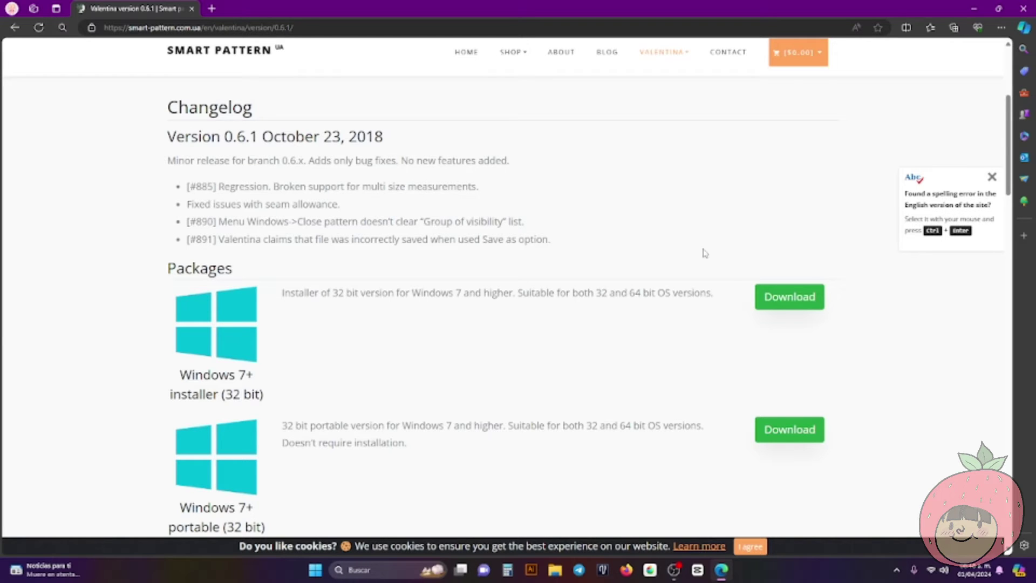
pyautogui.scroll(5, 718, 250)
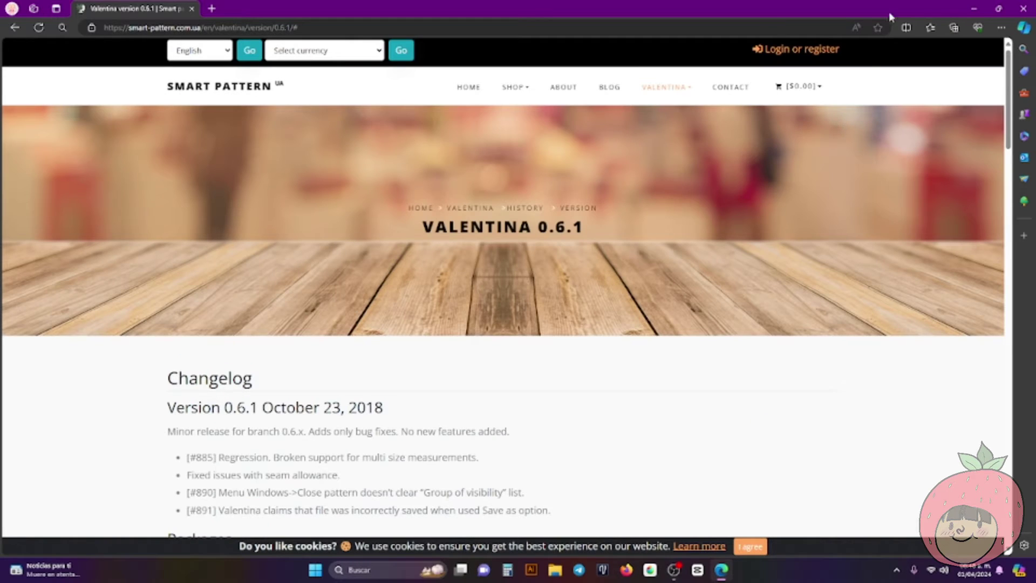
# Close the browser and create a new centimetre pattern piece named 'Front pattern'
pyautogui.click(1023, 8)
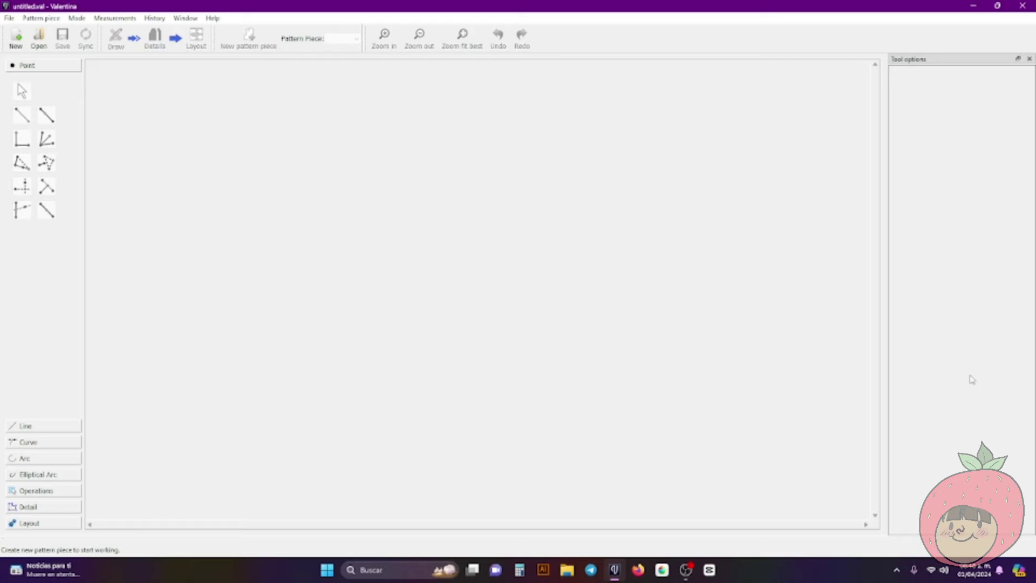
pyautogui.moveTo(615, 572)
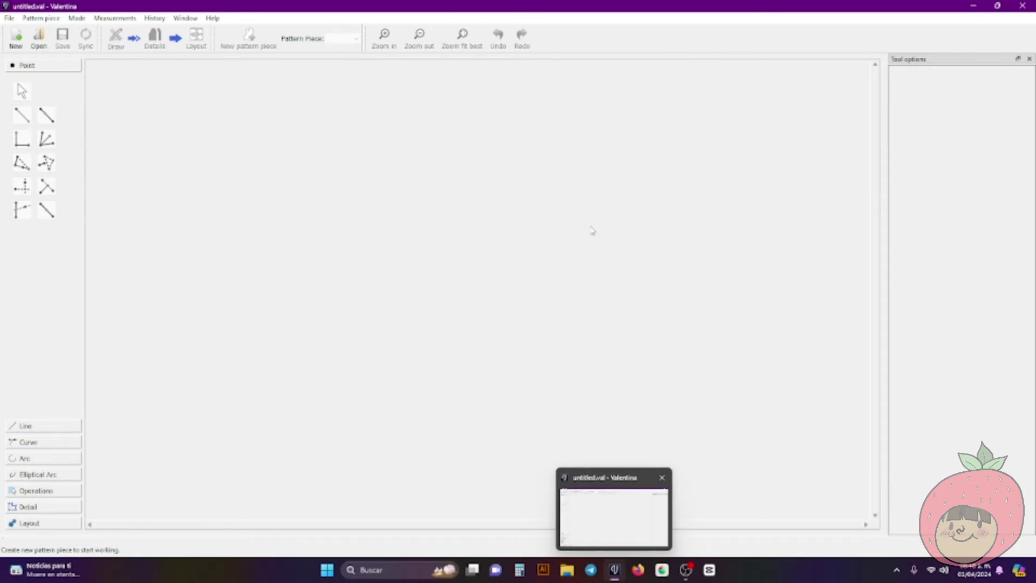
pyautogui.click(19, 41)
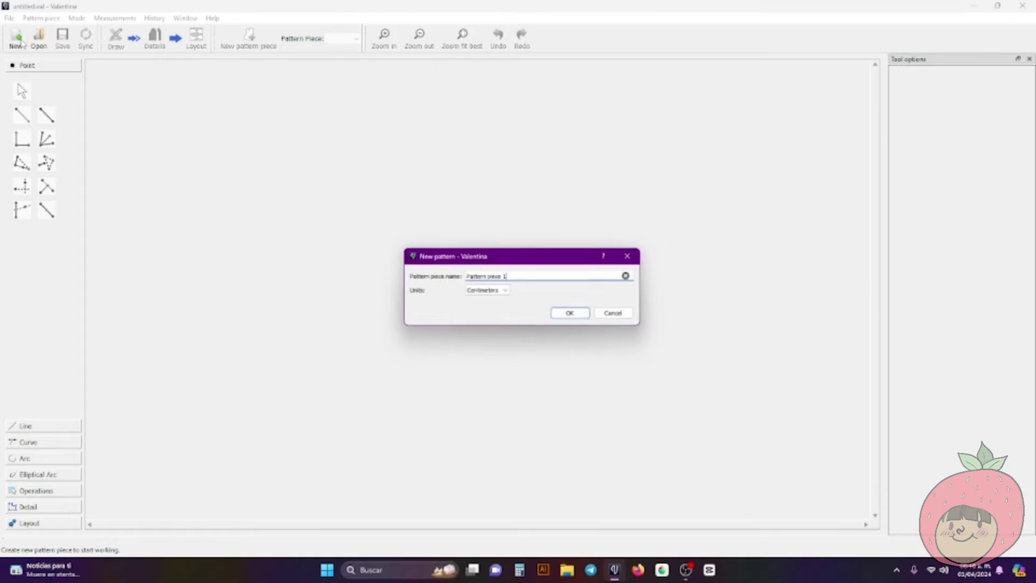
pyautogui.doubleClick(565, 276)
pyautogui.tripleClick(564, 276)
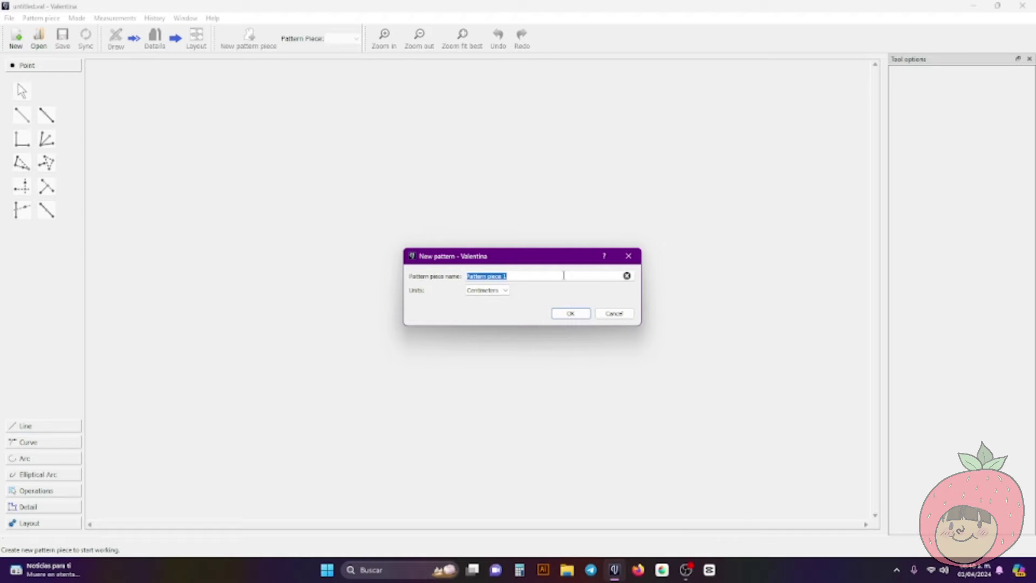
pyautogui.click(483, 291)
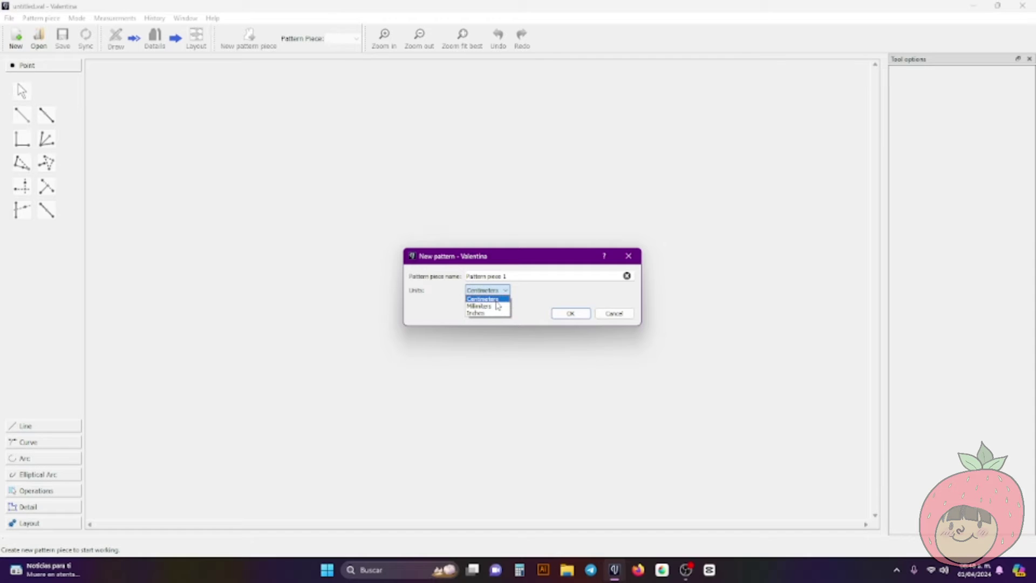
pyautogui.click(489, 299)
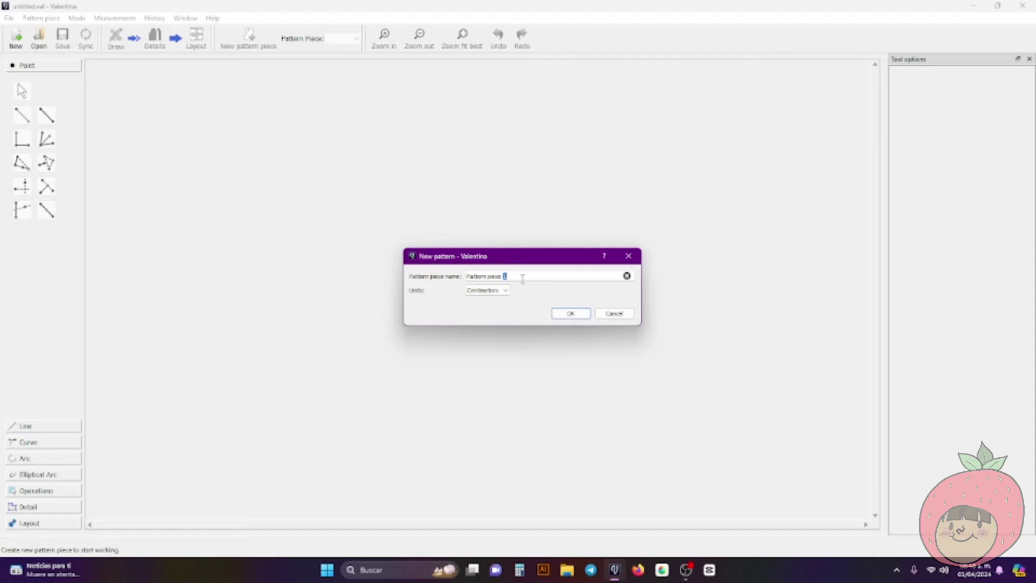
pyautogui.tripleClick(522, 279)
pyautogui.write('P')
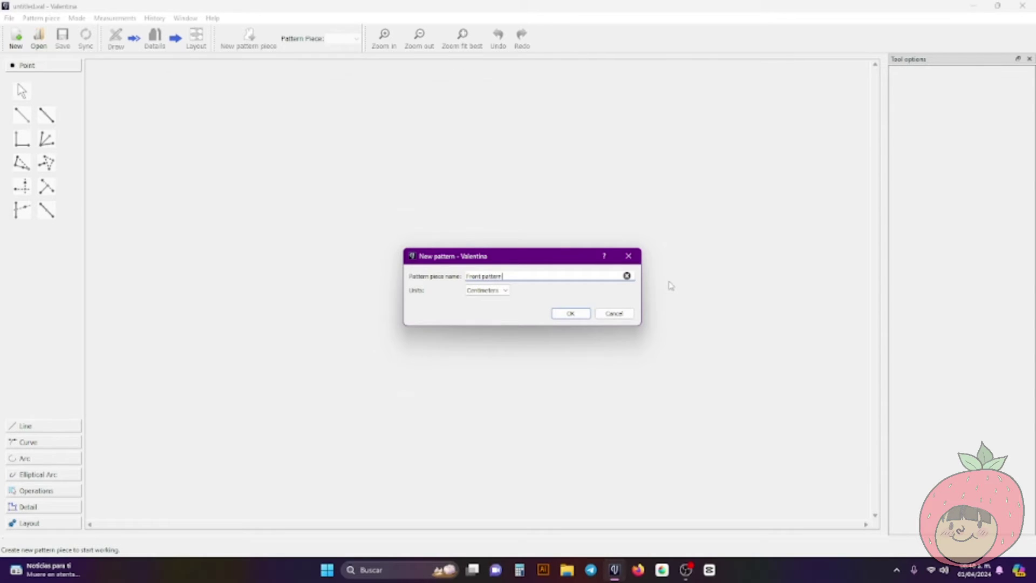
pyautogui.press('Return')
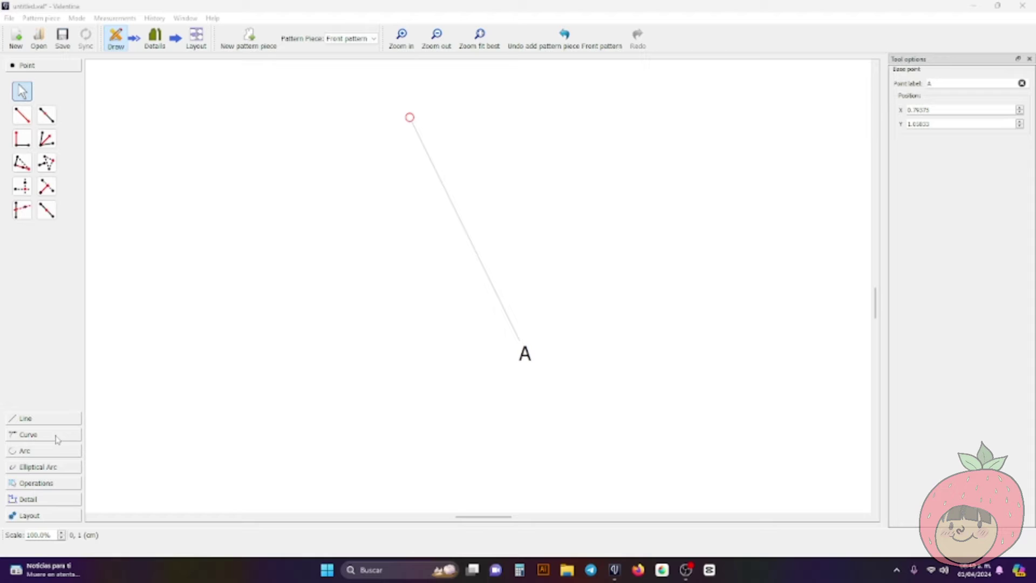
pyautogui.click(49, 420)
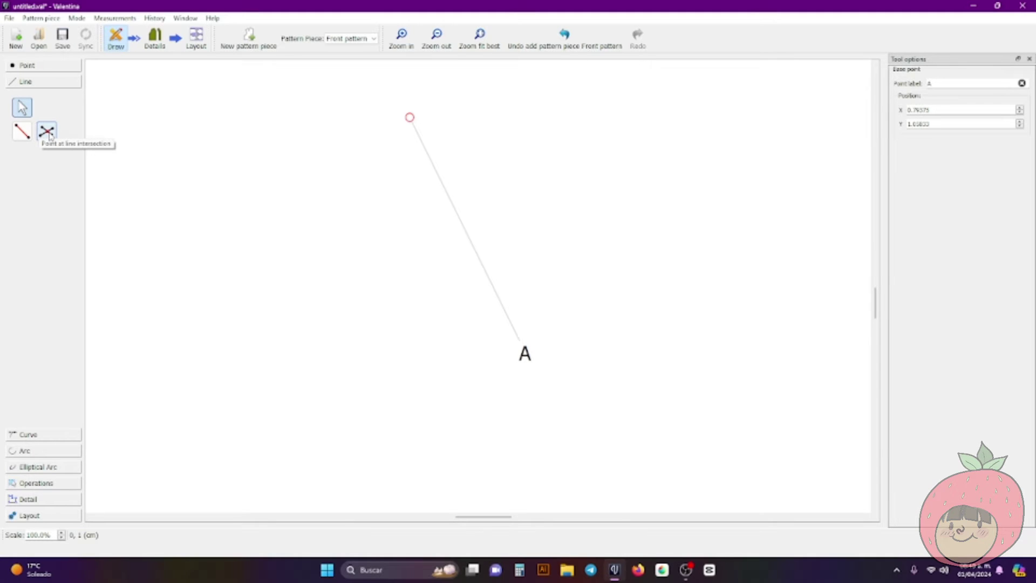
pyautogui.click(34, 65)
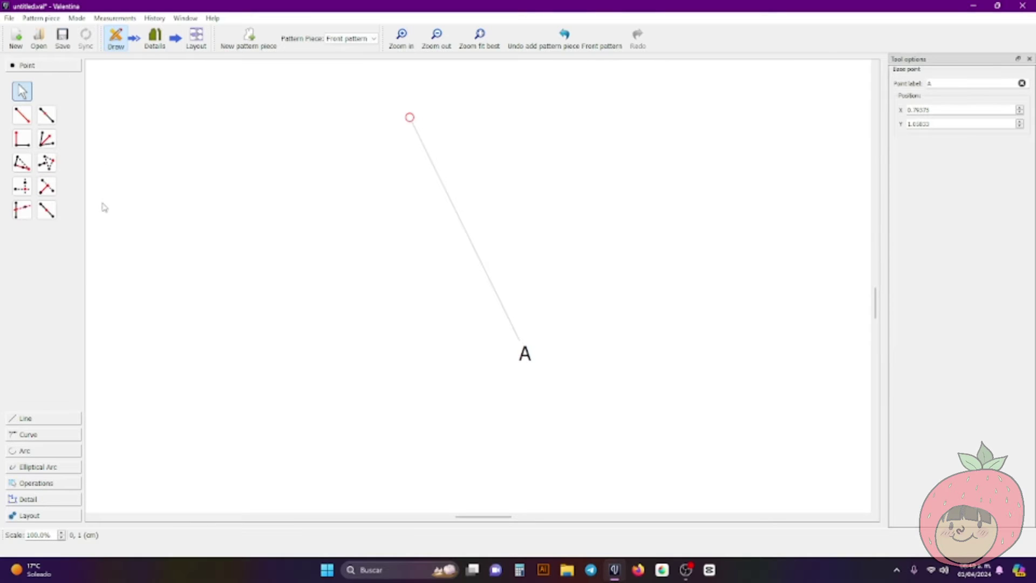
pyautogui.click(39, 418)
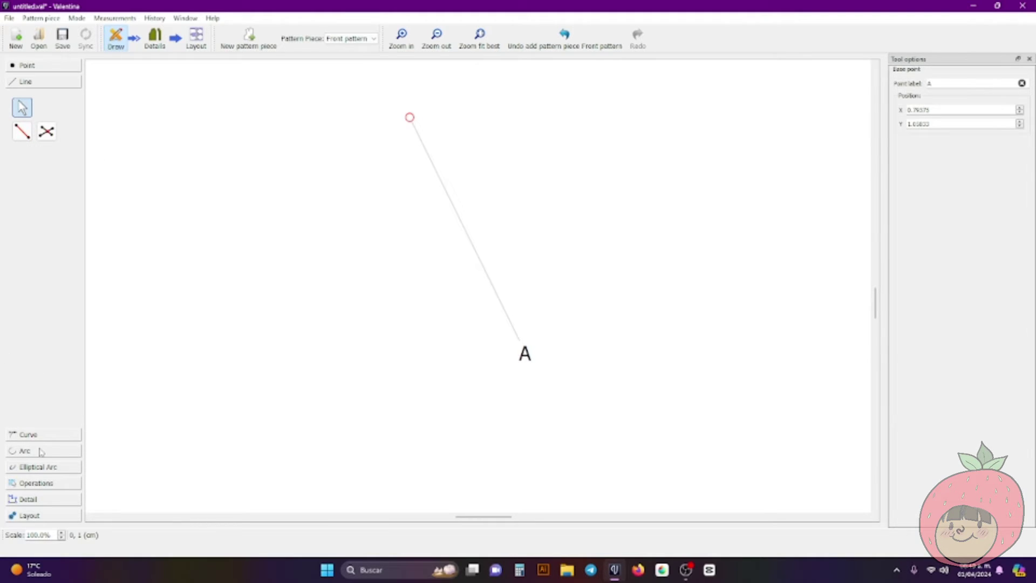
pyautogui.click(41, 435)
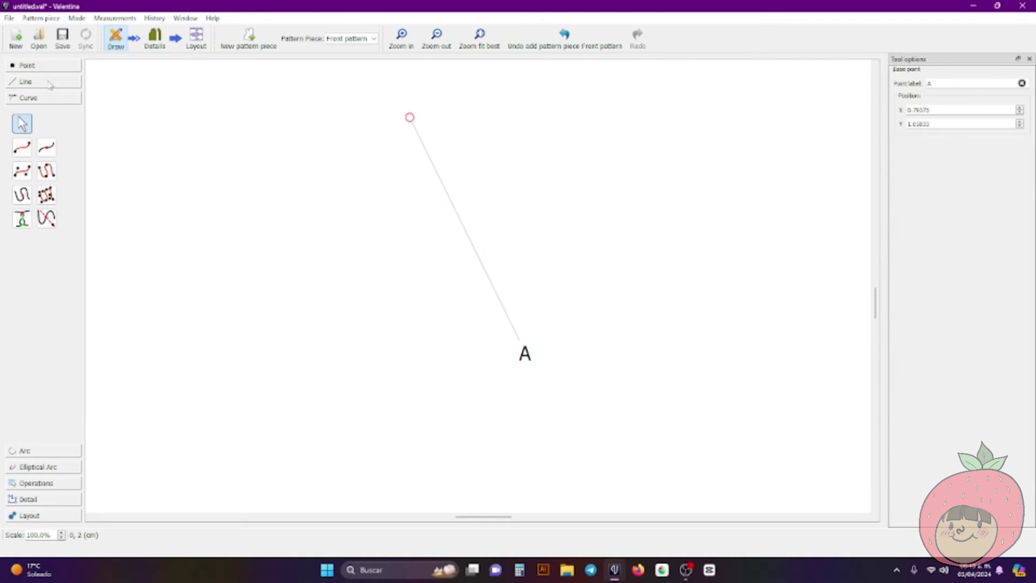
pyautogui.click(36, 64)
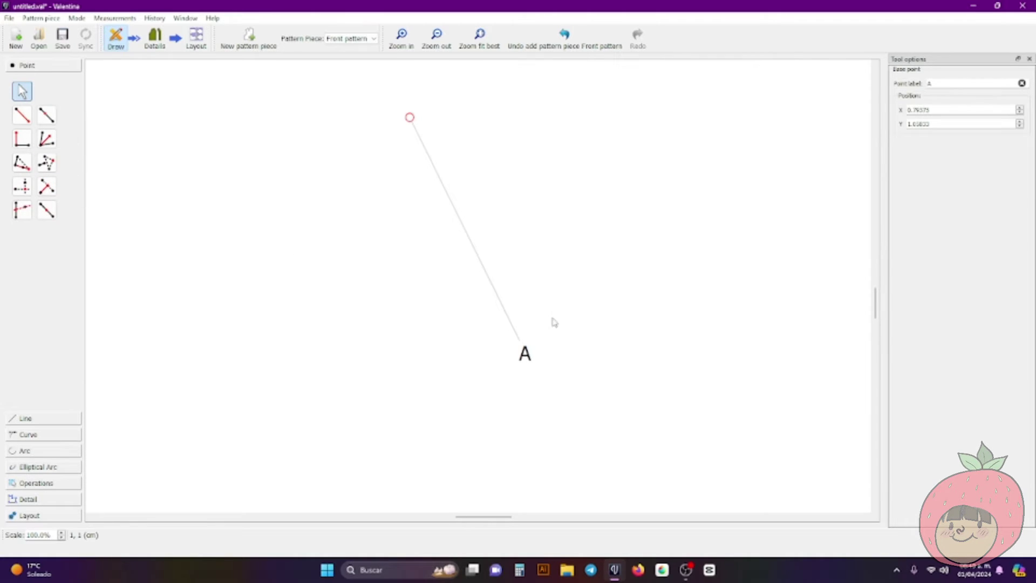
# Place point A1 from A at 0° with length 15 and a solid black line
pyautogui.click(24, 117)
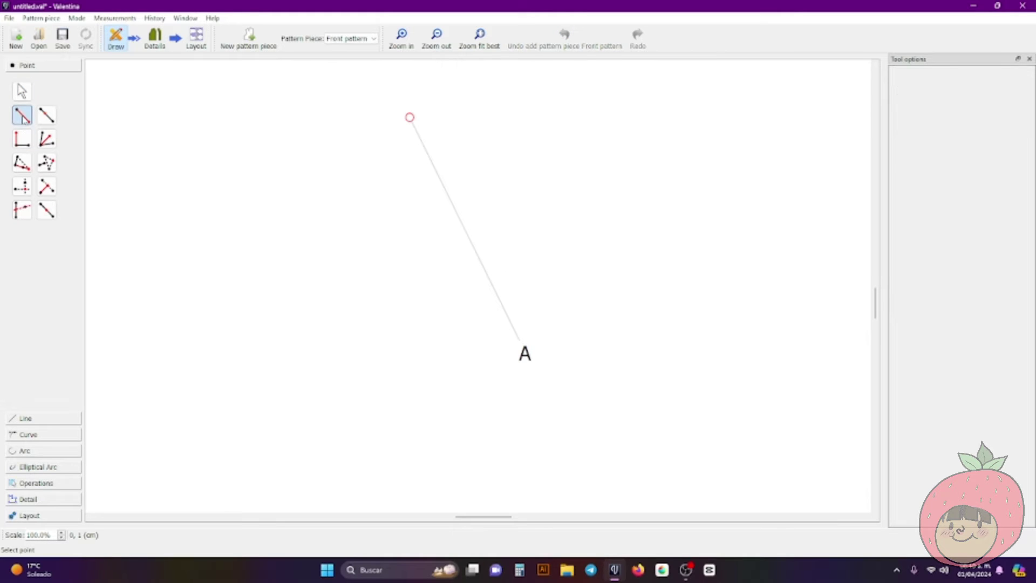
pyautogui.click(410, 119)
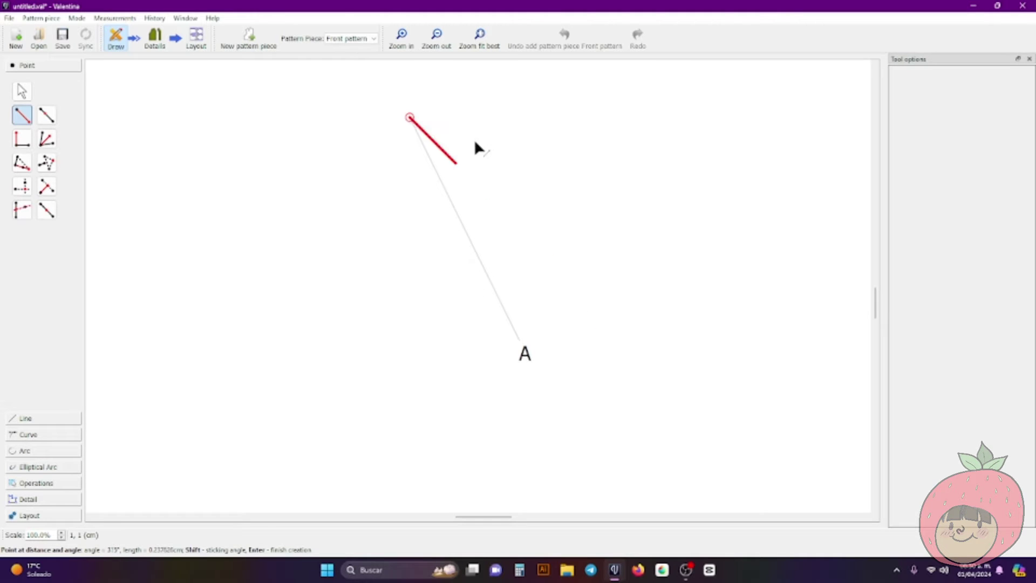
pyautogui.click(748, 135)
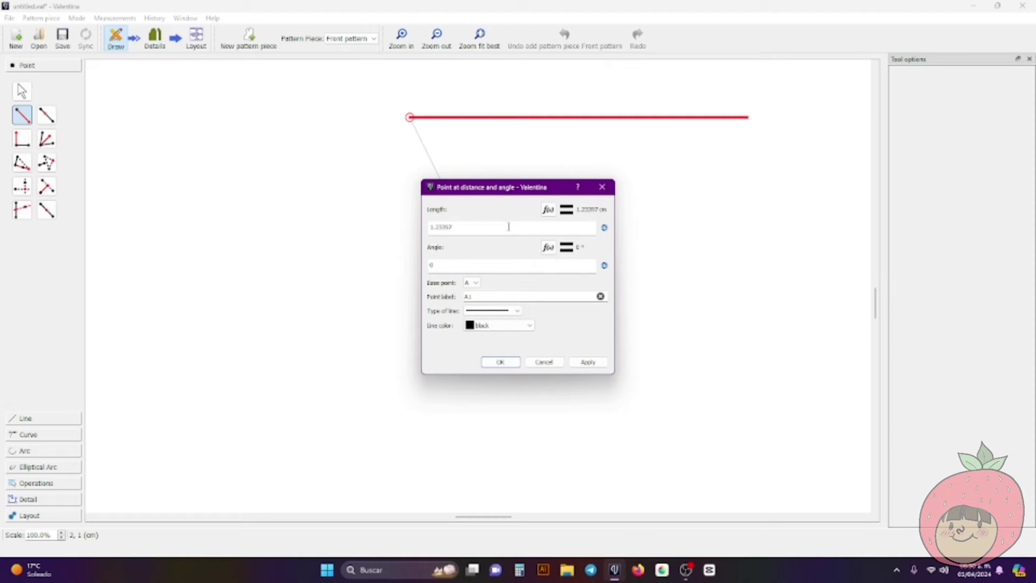
pyautogui.doubleClick(474, 231)
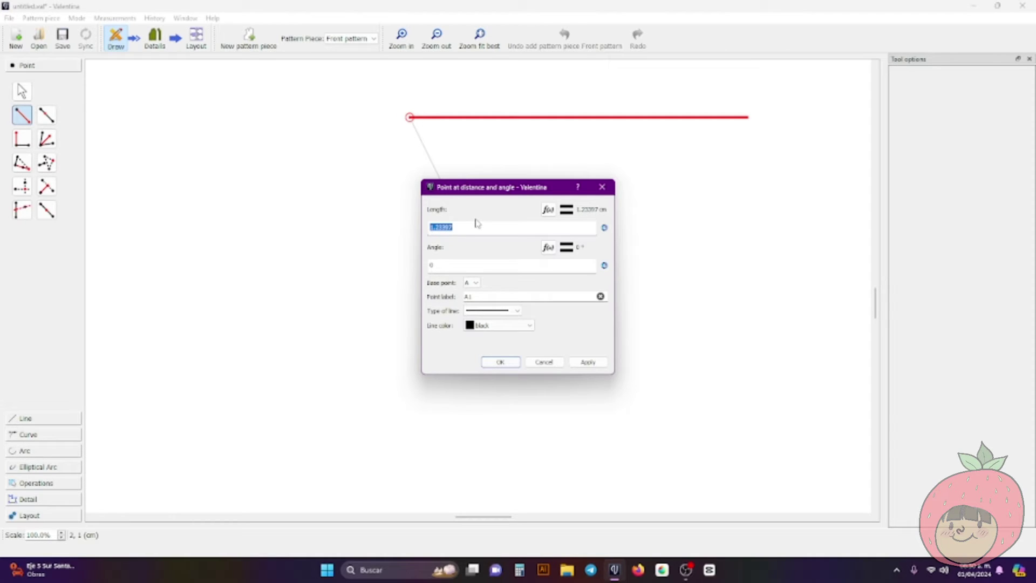
pyautogui.write('15')
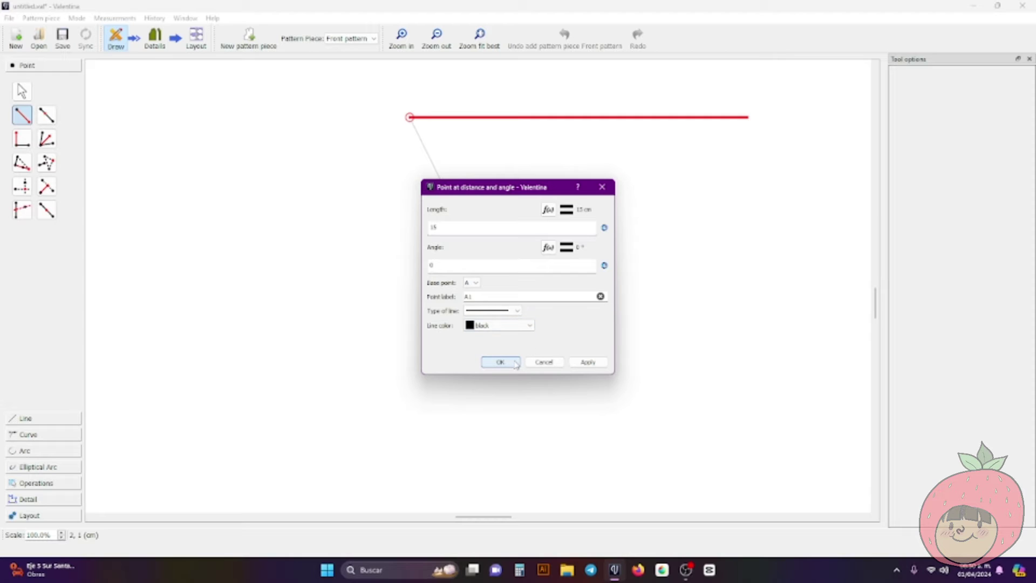
pyautogui.click(513, 310)
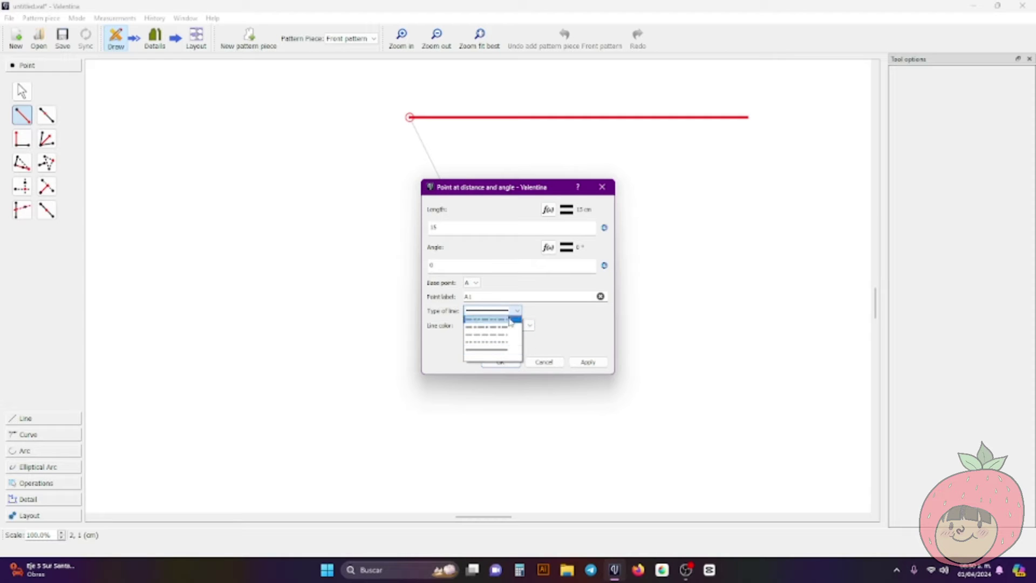
pyautogui.click(513, 358)
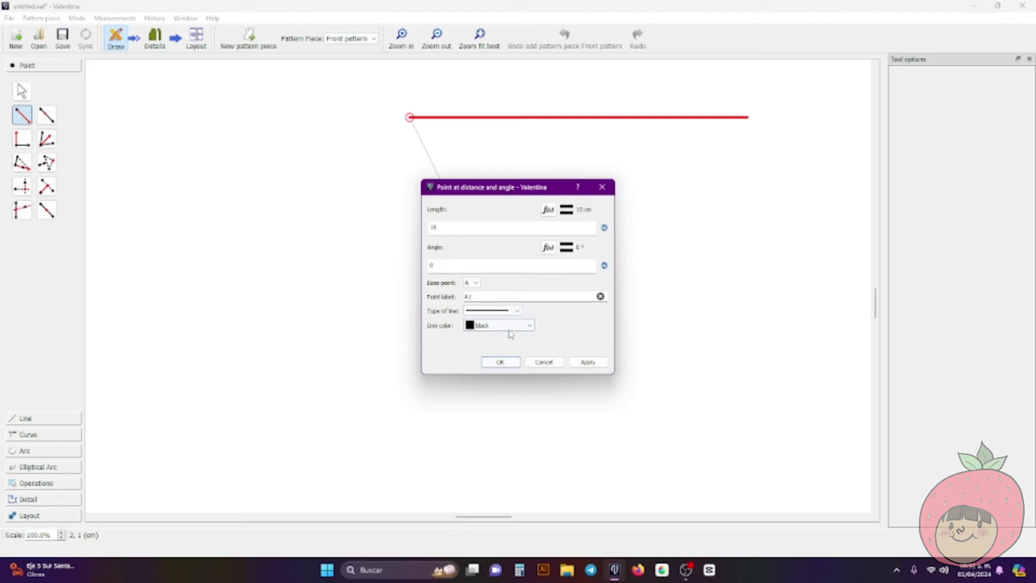
pyautogui.click(510, 327)
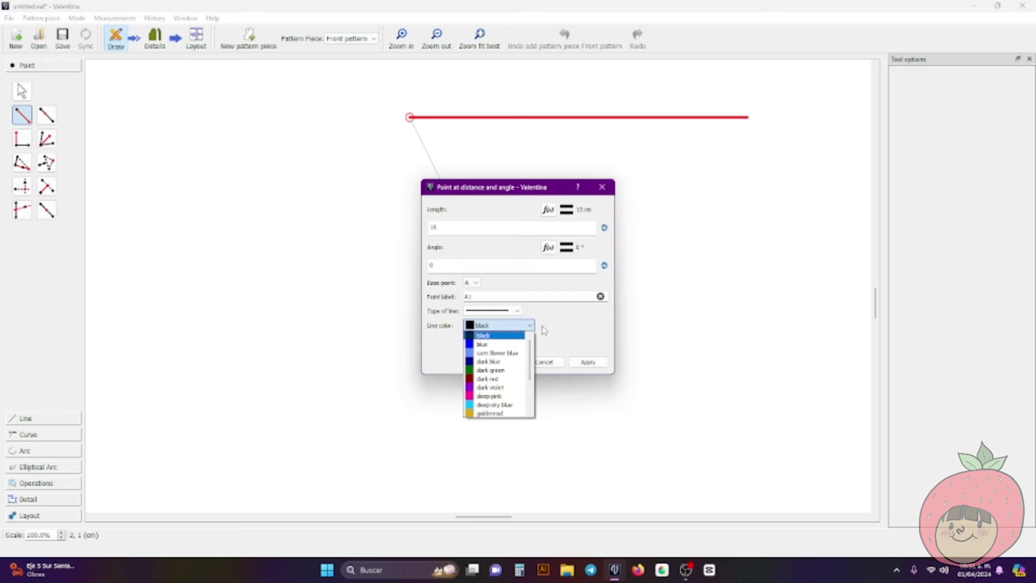
pyautogui.click(565, 319)
pyautogui.click(516, 362)
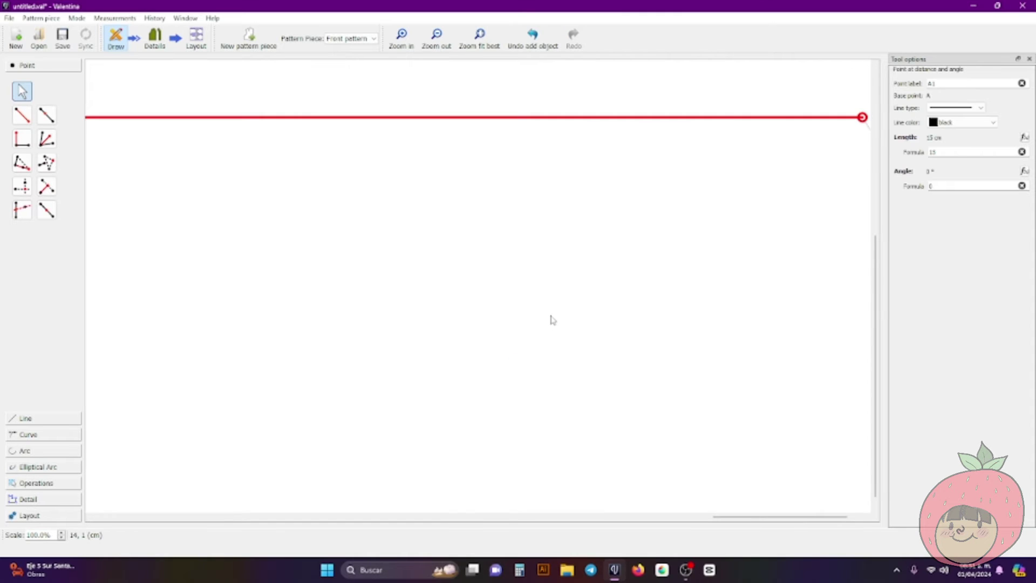
pyautogui.scroll(-1, 555, 317)
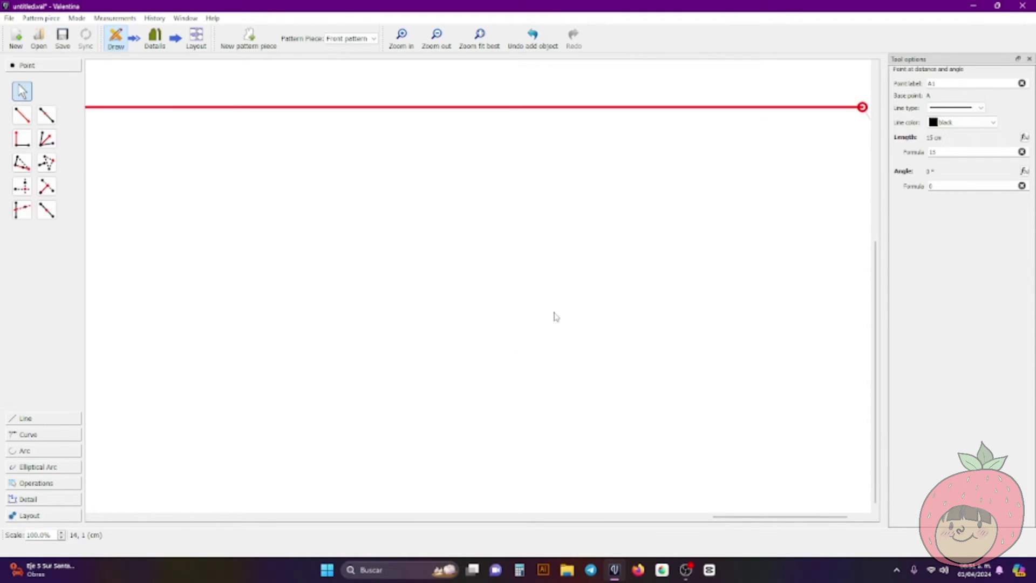
pyautogui.scroll(2, 555, 317)
pyautogui.scroll(-1, 556, 319)
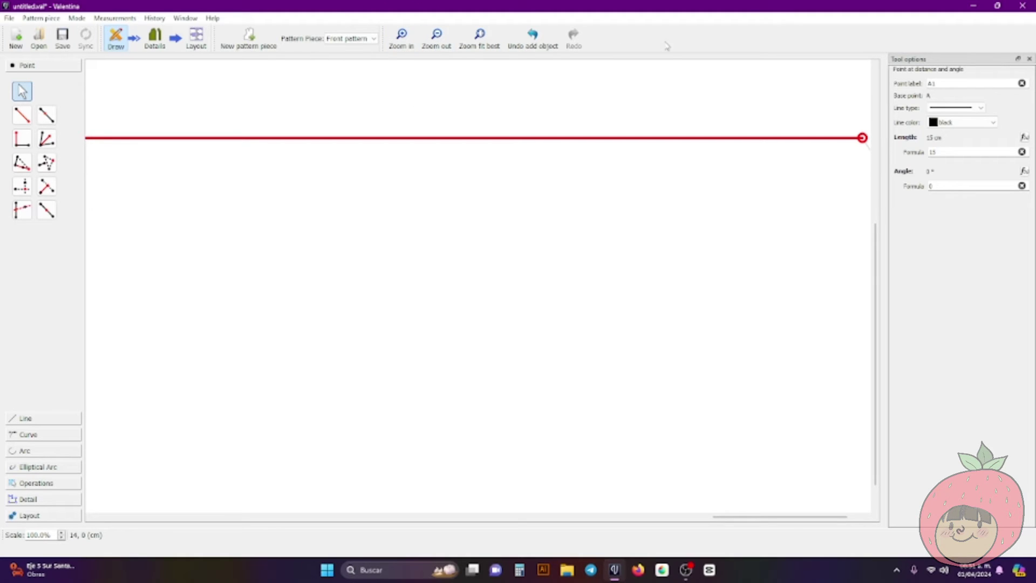
pyautogui.click(445, 41)
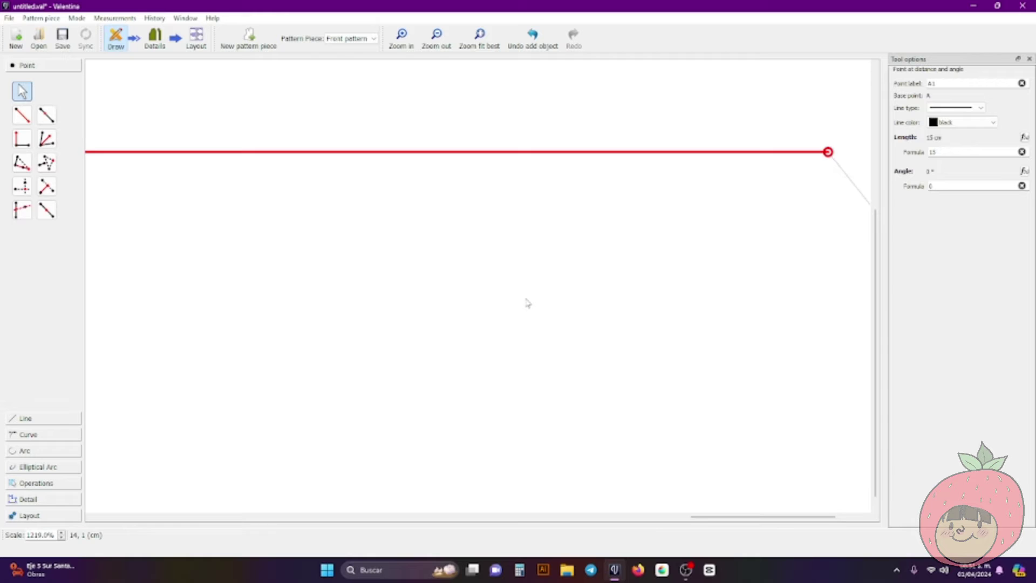
pyautogui.scroll(-1, 528, 302)
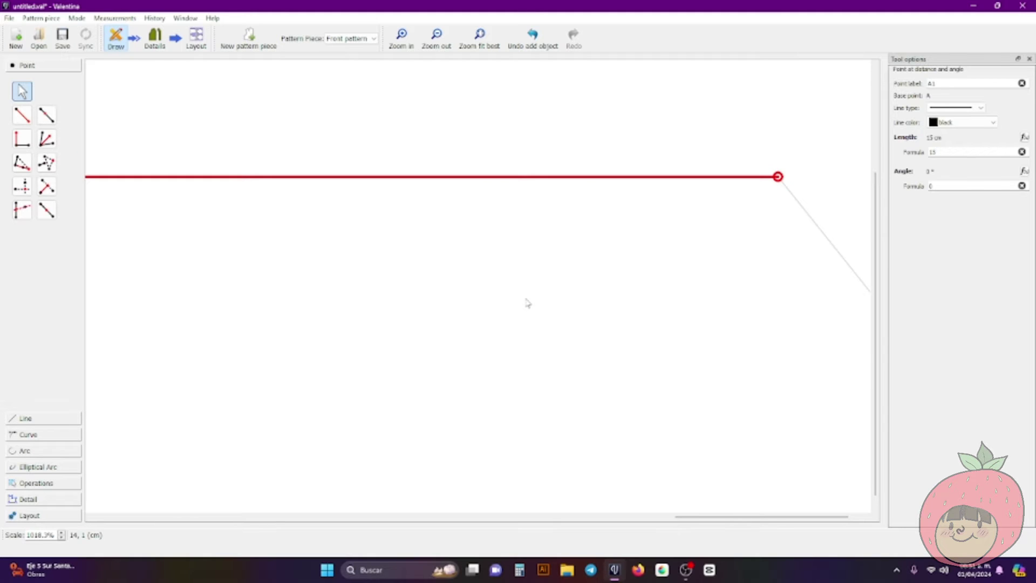
pyautogui.scroll(-10, 528, 303)
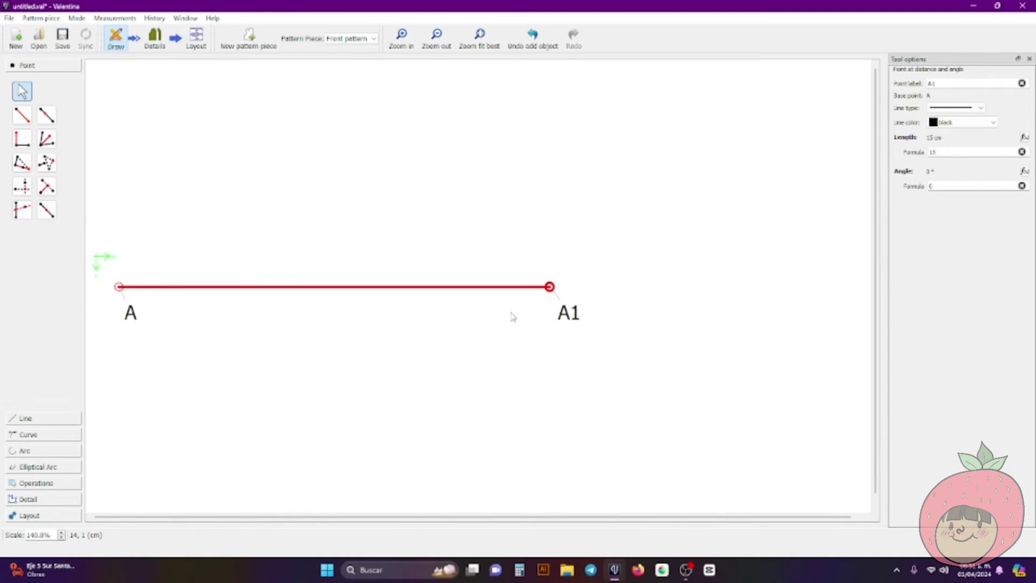
pyautogui.scroll(-3, 512, 317)
pyautogui.scroll(4, 292, 313)
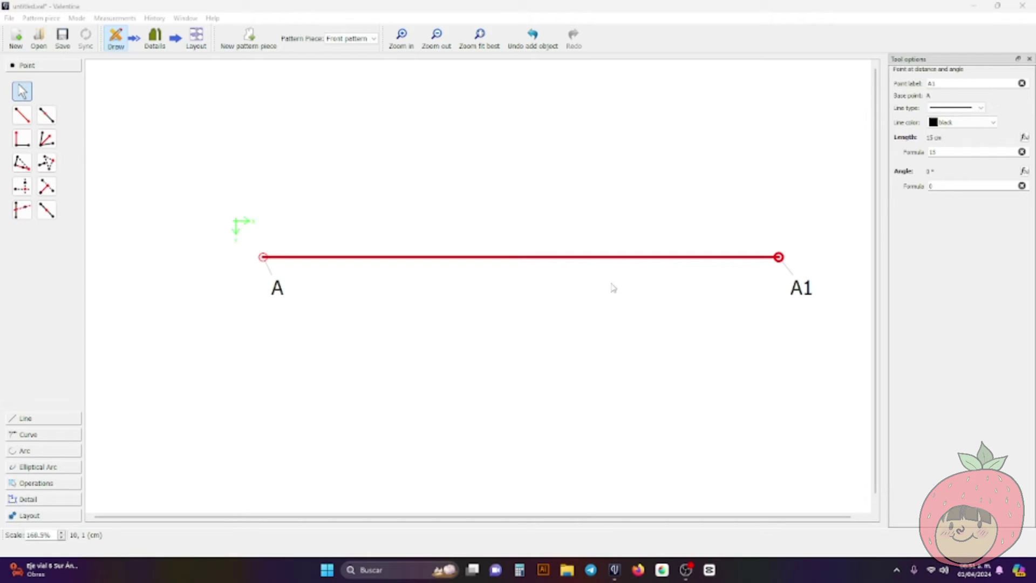
pyautogui.scroll(-3, 611, 283)
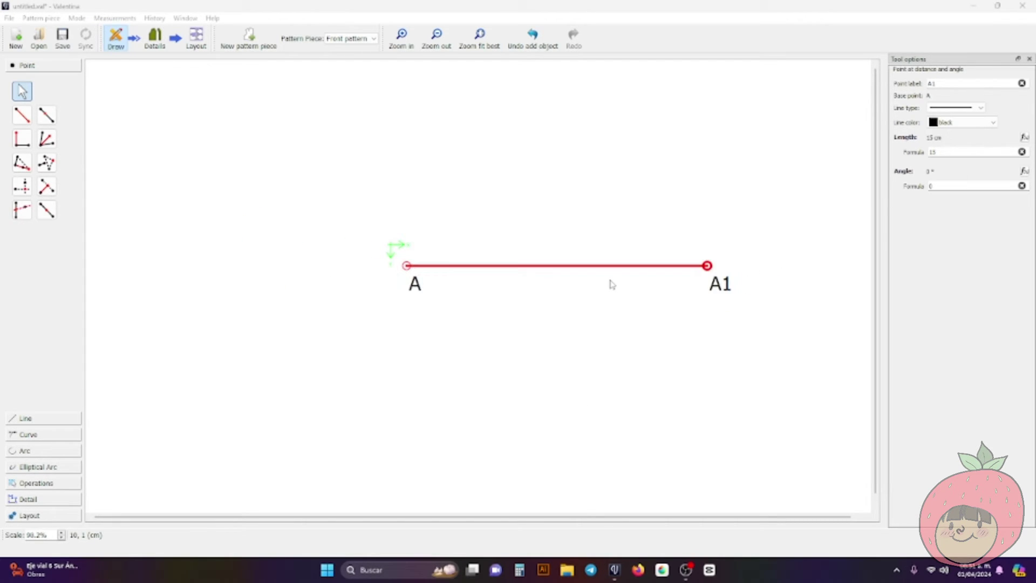
pyautogui.scroll(4, 611, 287)
pyautogui.scroll(-5, 612, 287)
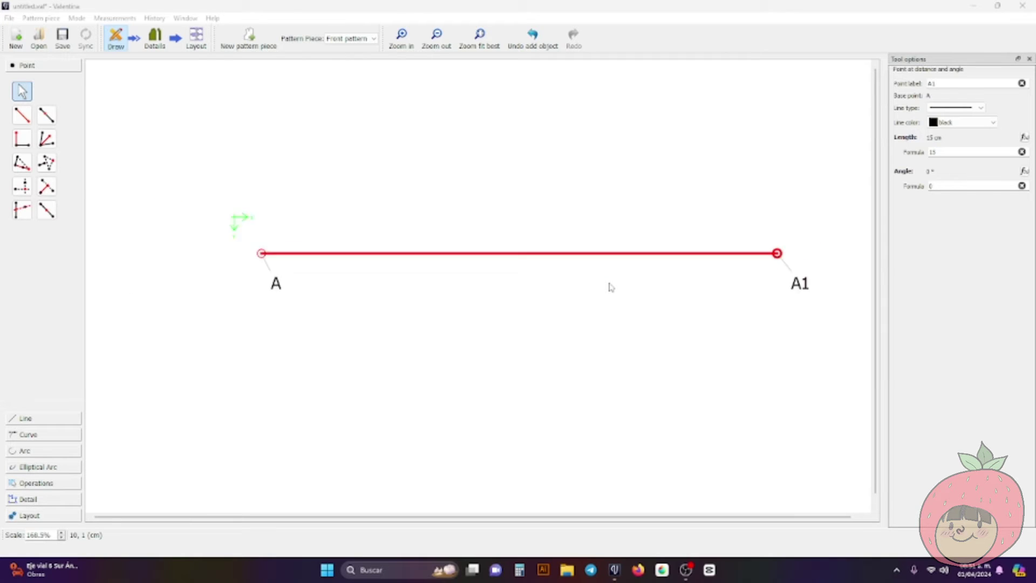
pyautogui.scroll(6, 612, 287)
pyautogui.scroll(-4, 612, 287)
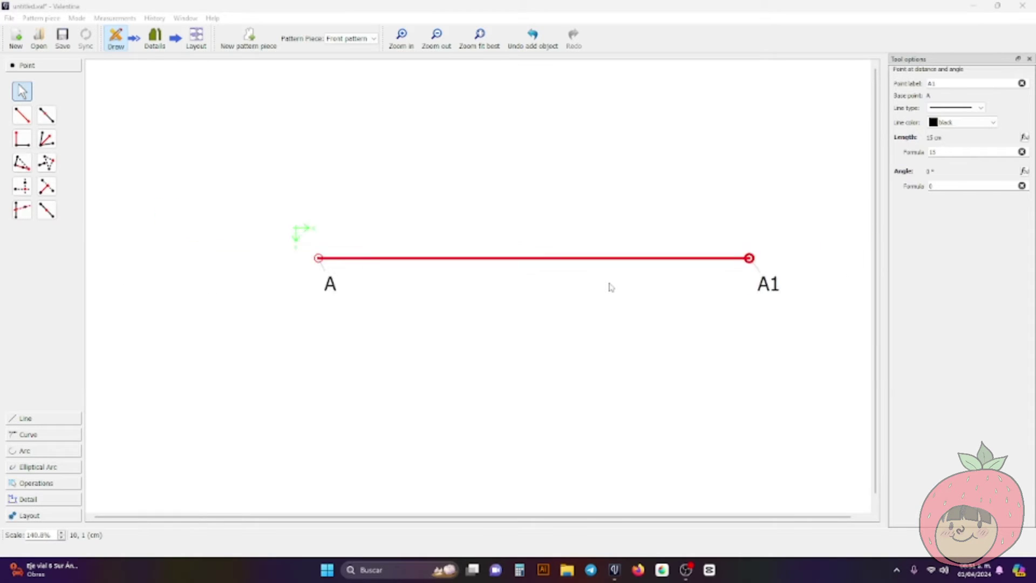
pyautogui.scroll(4, 610, 291)
pyautogui.scroll(-3, 610, 292)
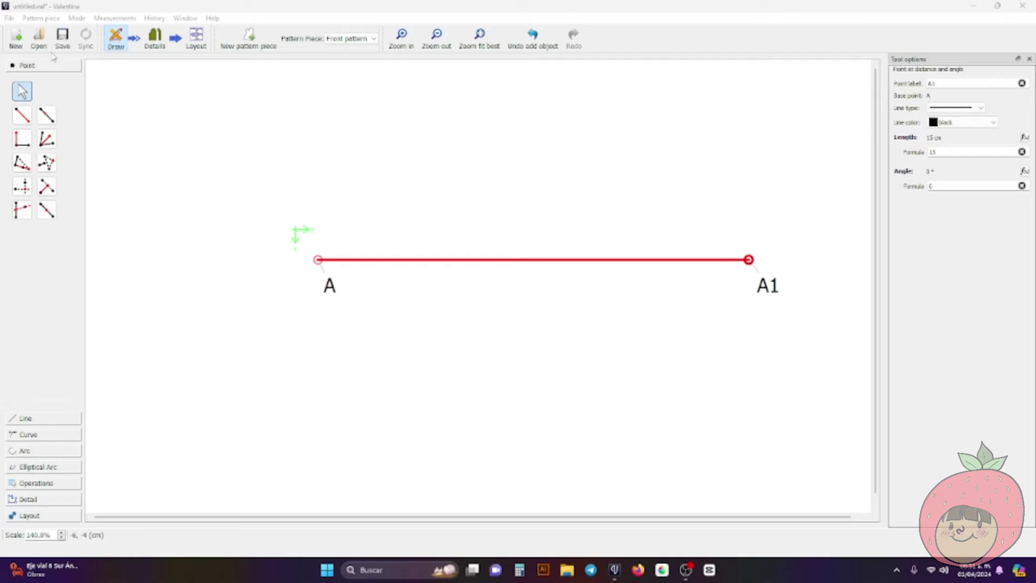
pyautogui.click(479, 332)
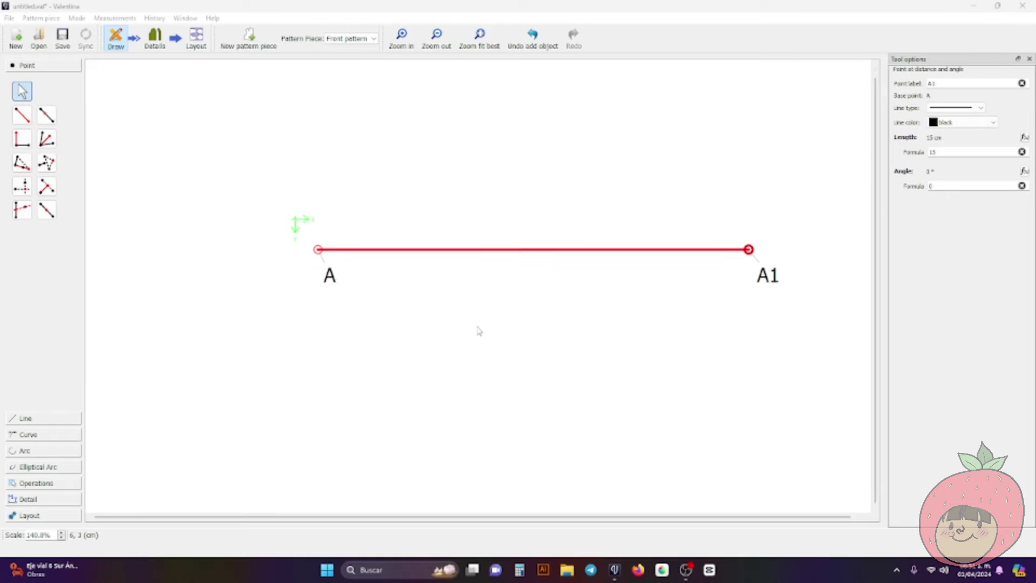
pyautogui.scroll(-1, 609, 337)
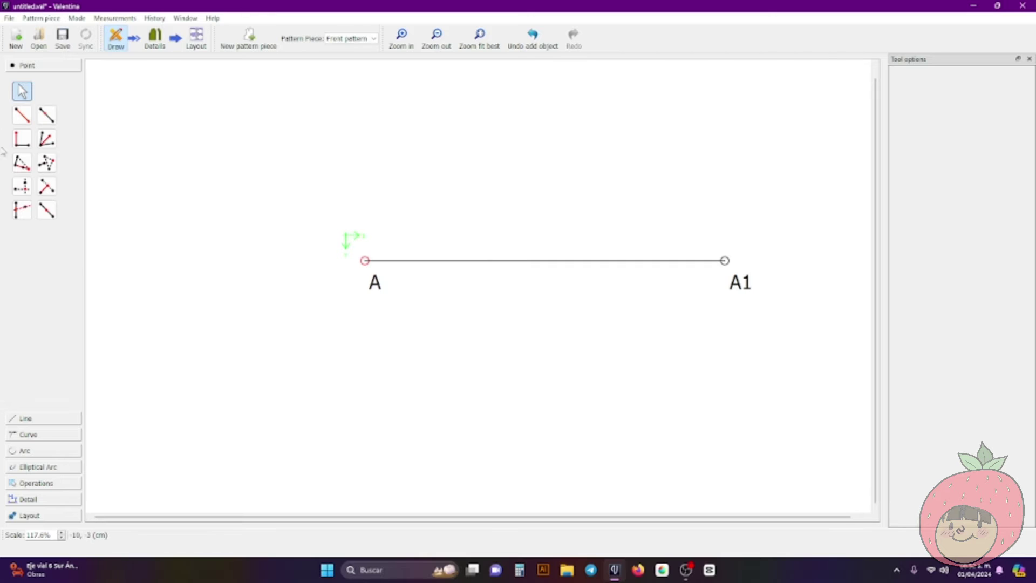
# Add point A2 from A at 270° with length 15 cm
pyautogui.click(23, 115)
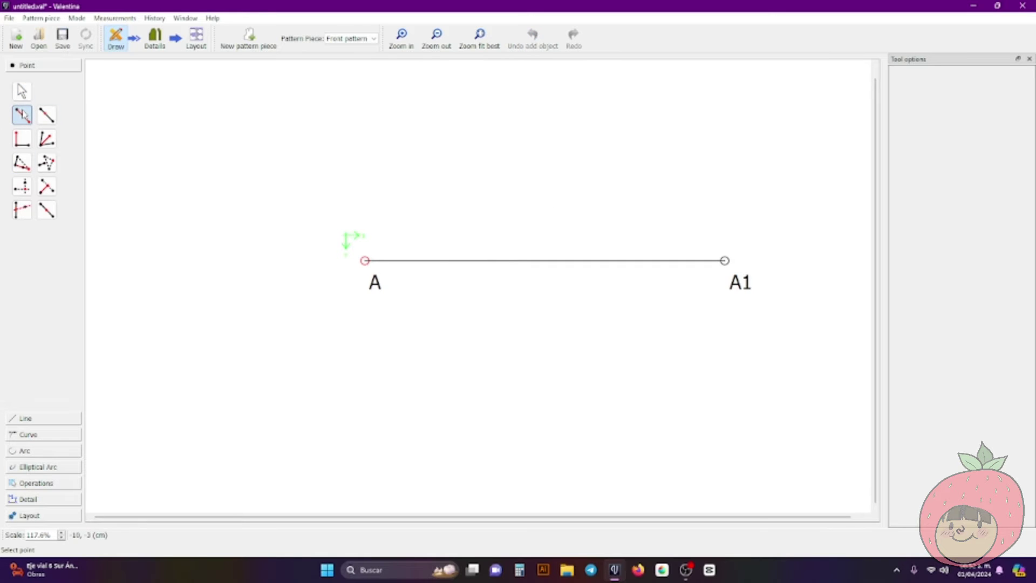
pyautogui.click(378, 289)
pyautogui.click(336, 497)
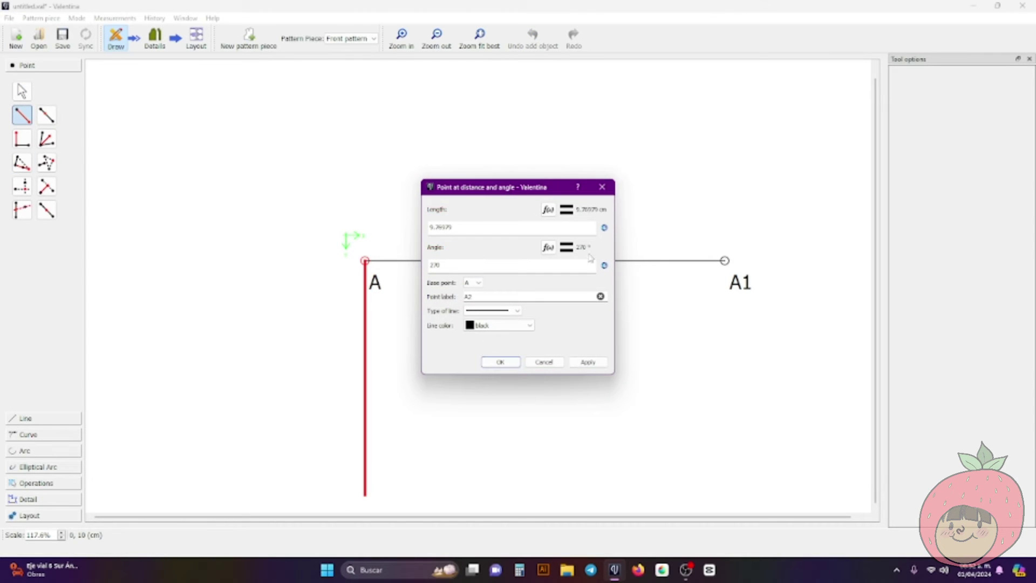
pyautogui.tripleClick(560, 231)
pyautogui.write('15')
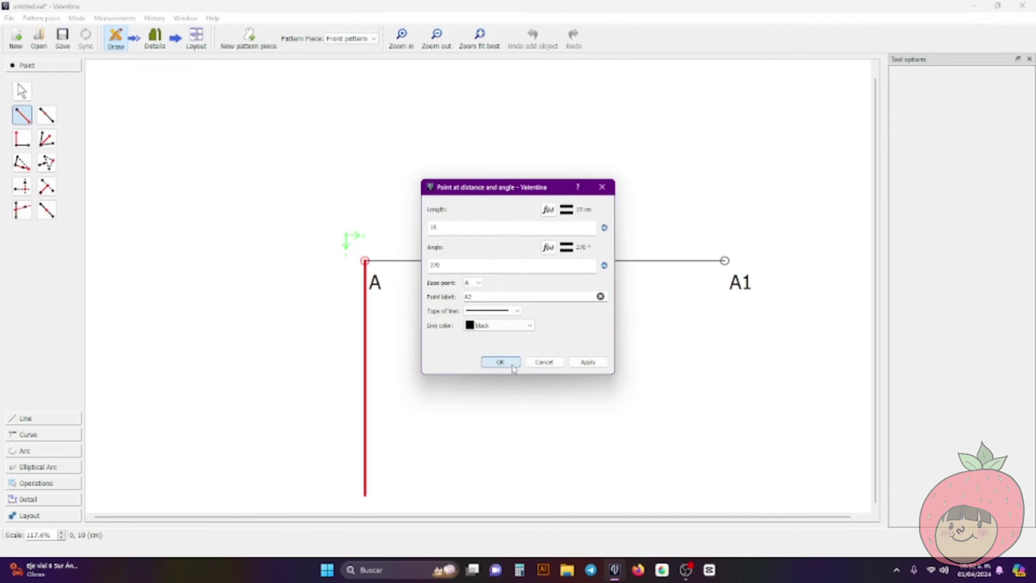
pyautogui.click(501, 362)
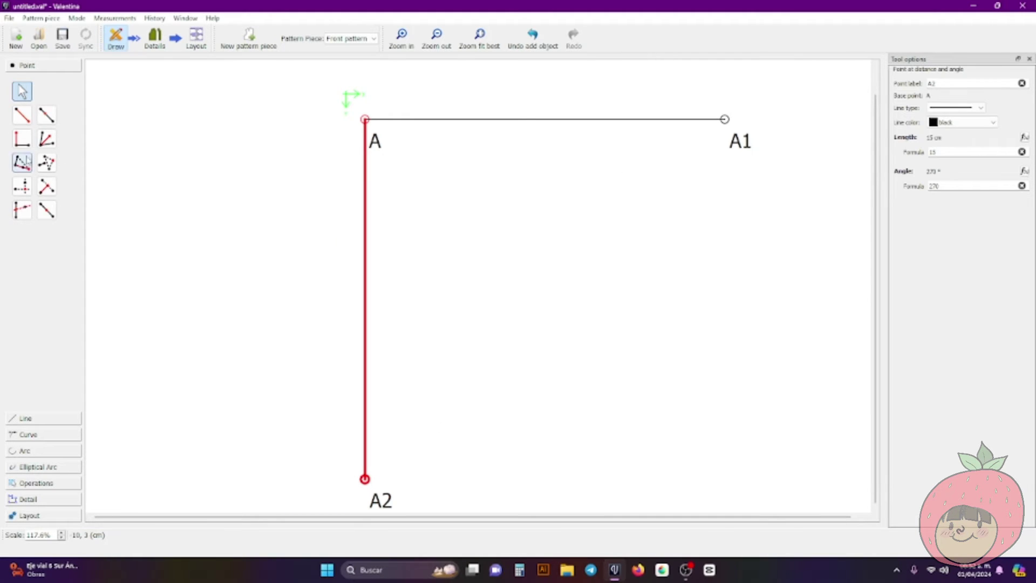
pyautogui.click(559, 384)
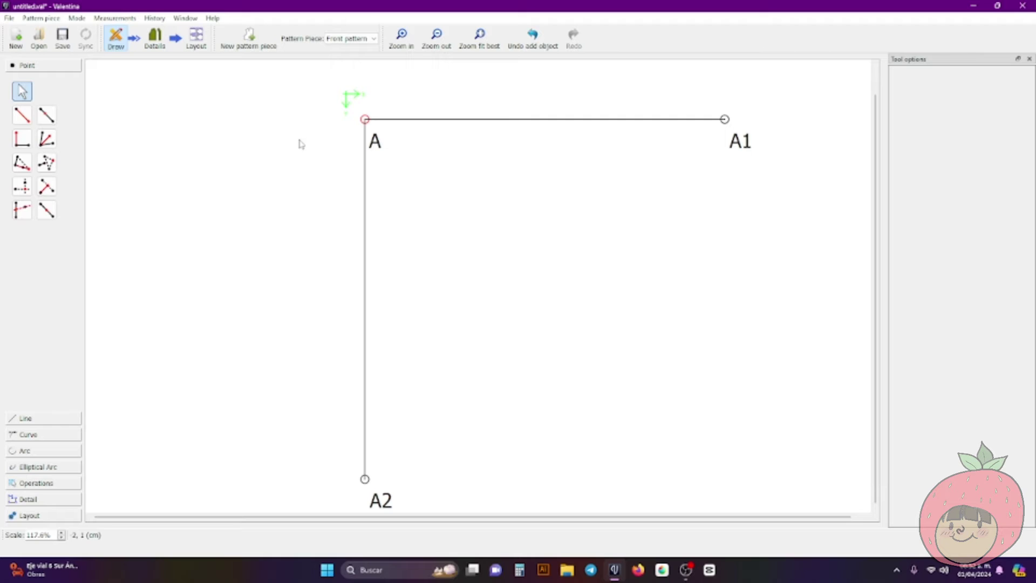
# Start another distance-and-angle point from A2, then cancel it
pyautogui.click(23, 116)
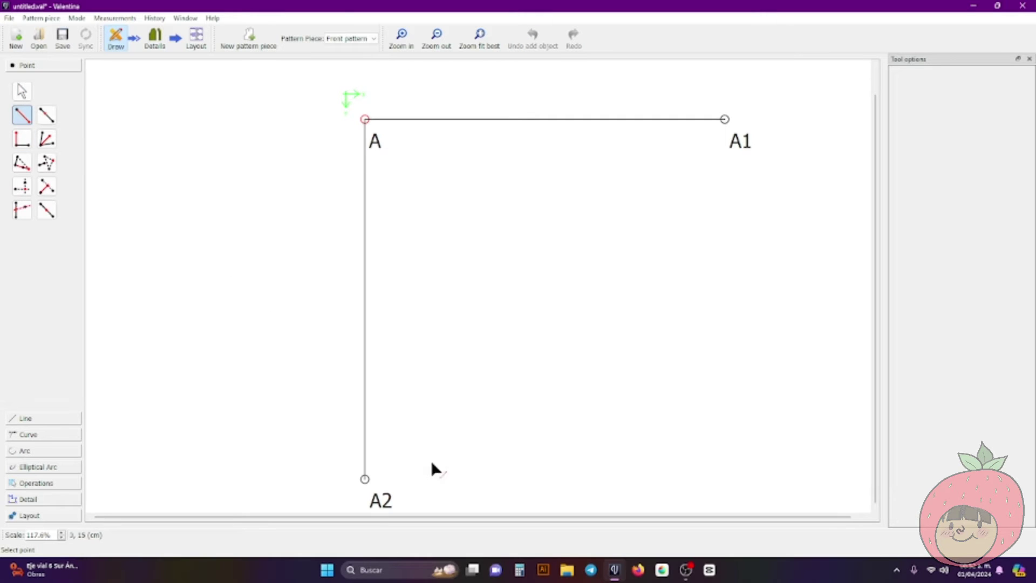
pyautogui.click(376, 499)
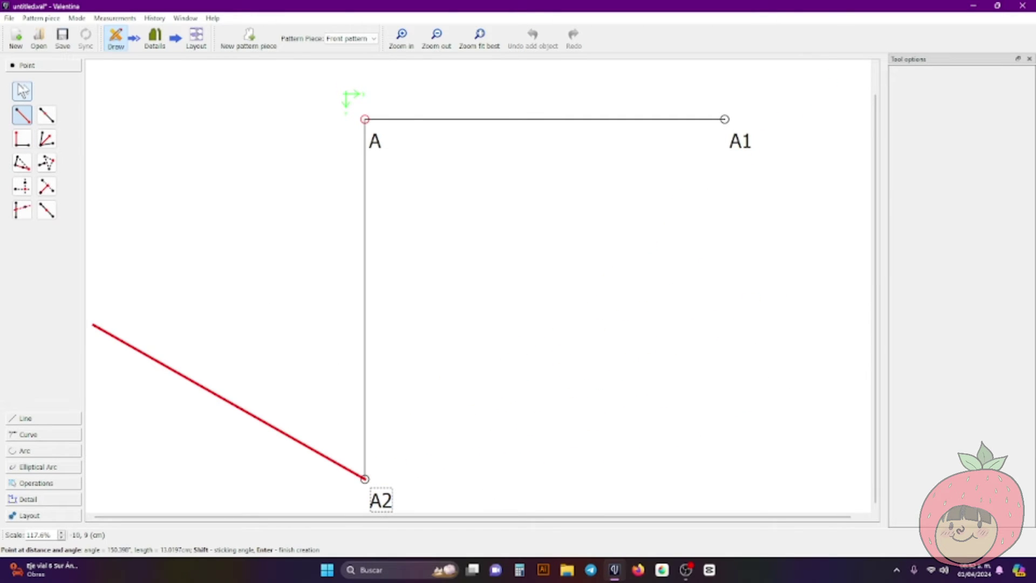
pyautogui.click(22, 90)
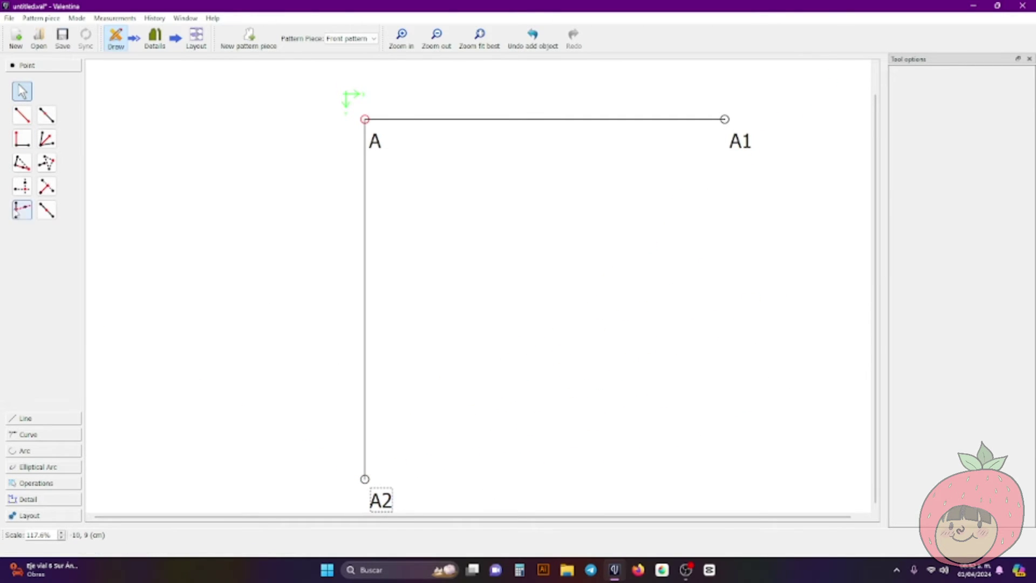
# Create point A3 taking its X from A1 and its Y from A2
pyautogui.click(22, 186)
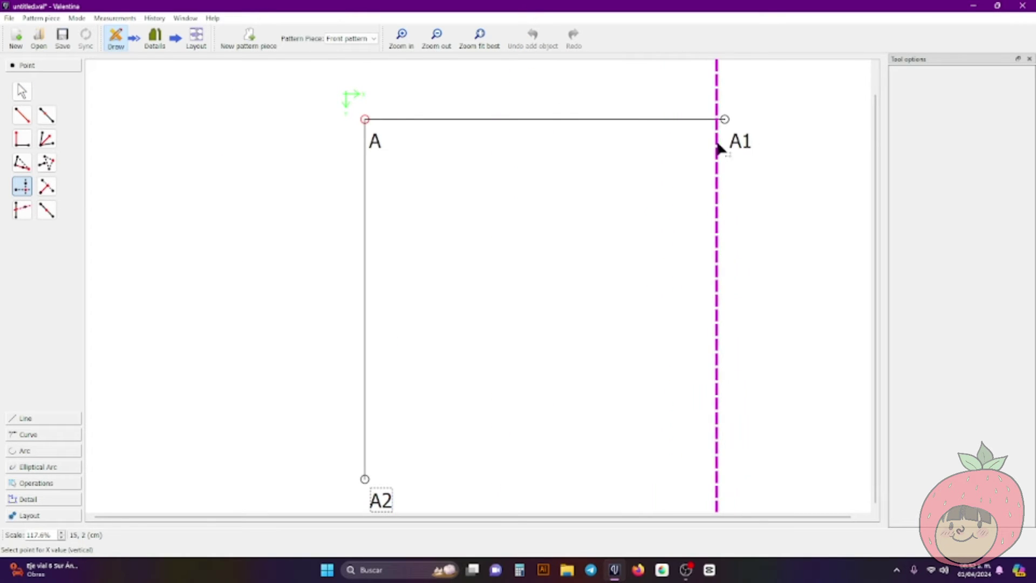
pyautogui.click(745, 144)
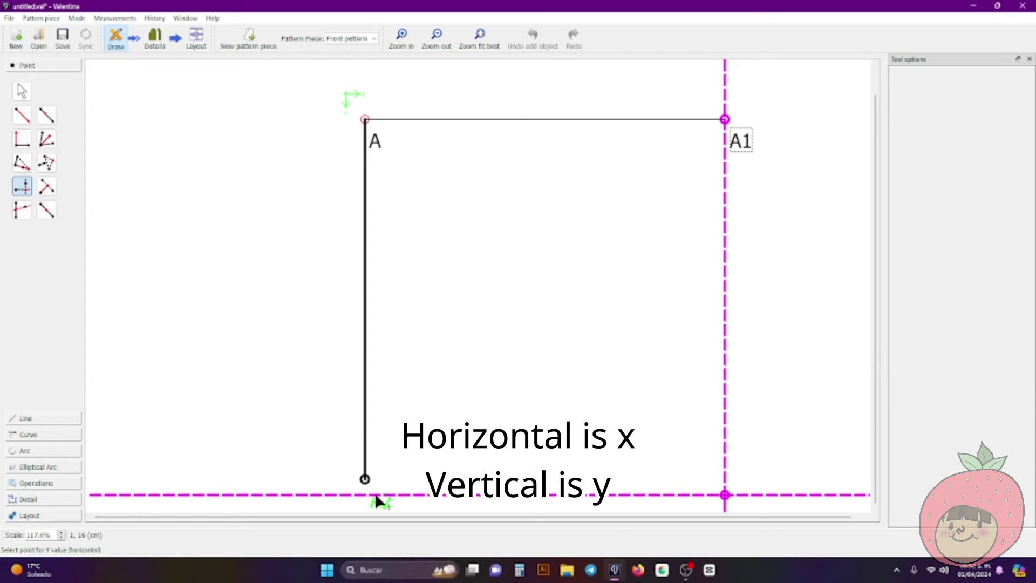
pyautogui.click(377, 496)
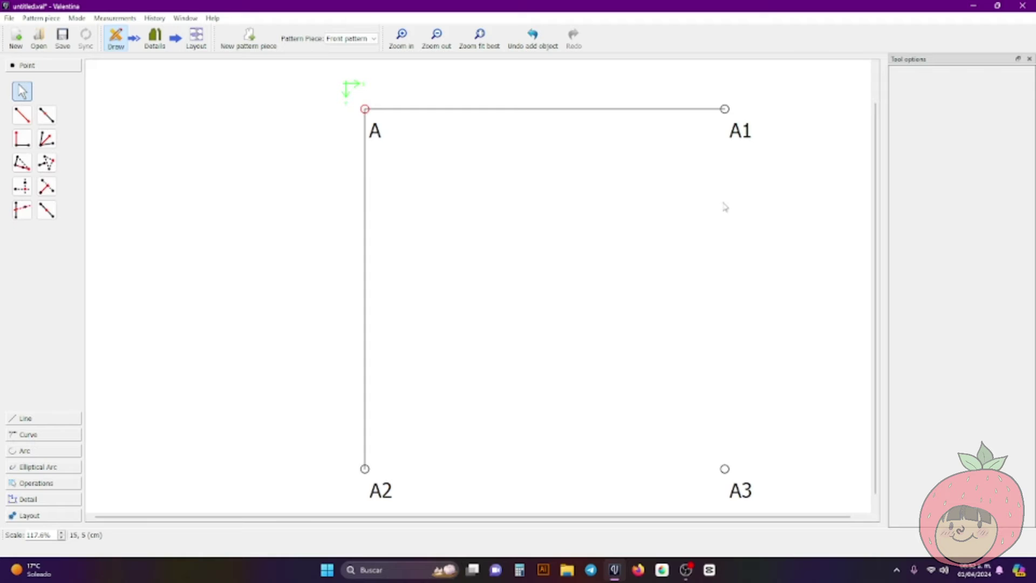
# Draw the two closing lines, A2 to A3 and A1 to A3, with Line between points
pyautogui.click(25, 419)
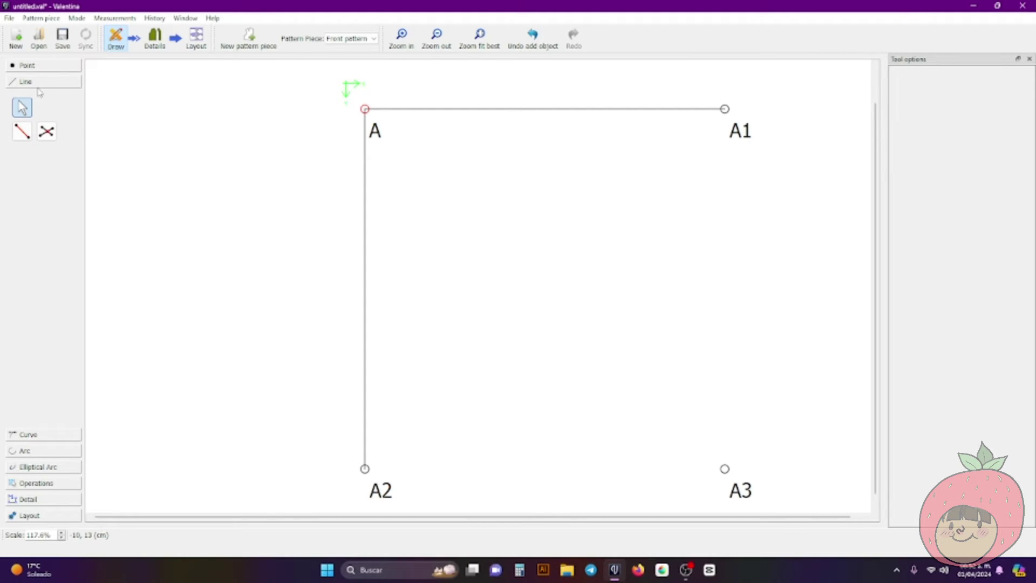
pyautogui.click(22, 131)
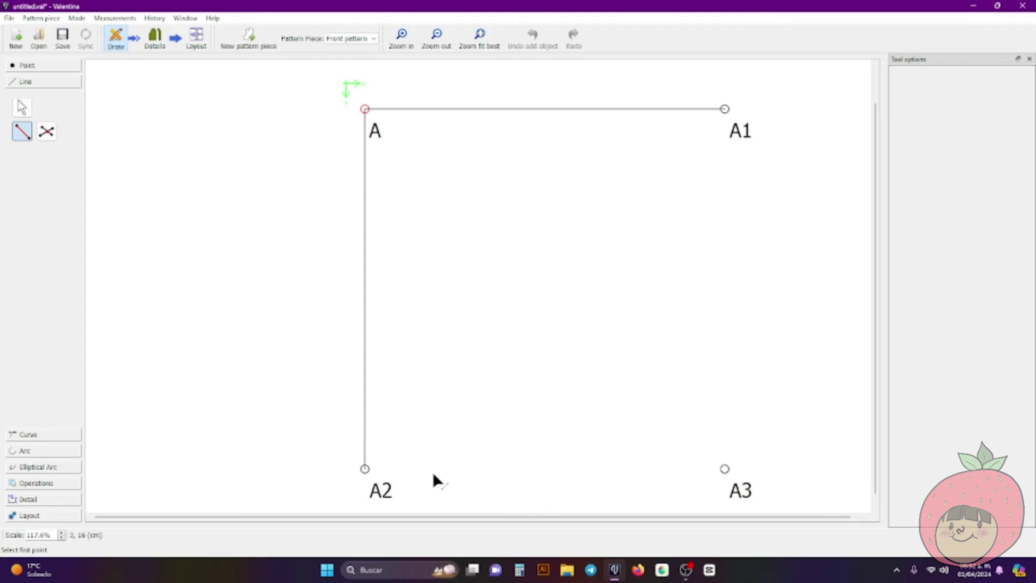
pyautogui.click(372, 498)
pyautogui.click(741, 494)
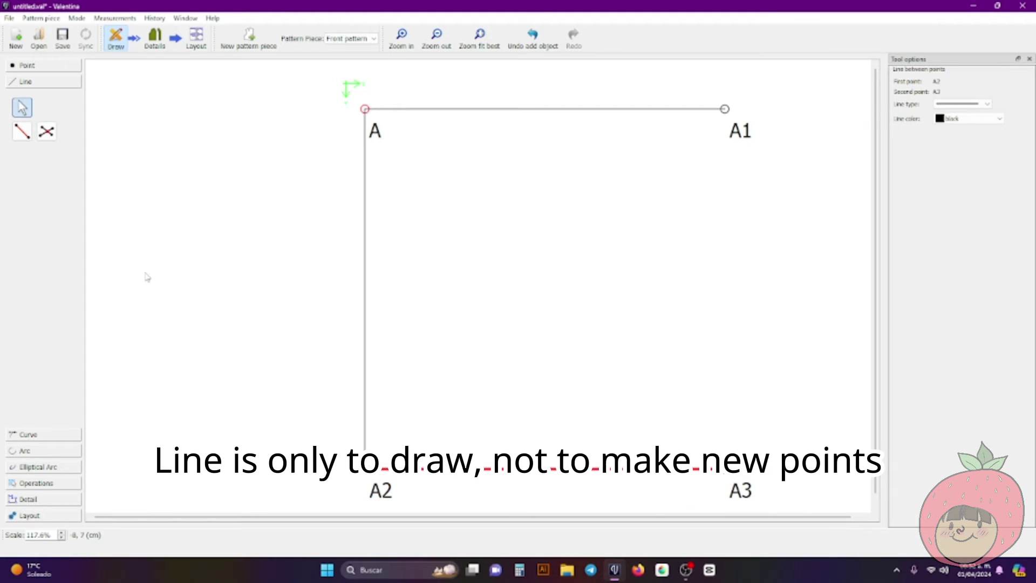
pyautogui.click(22, 131)
pyautogui.click(741, 130)
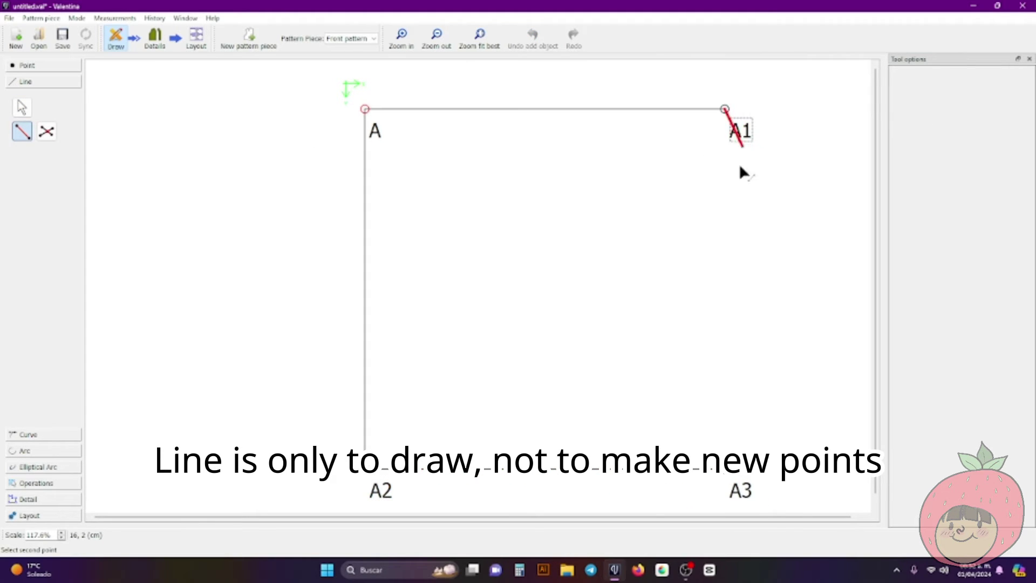
pyautogui.click(739, 489)
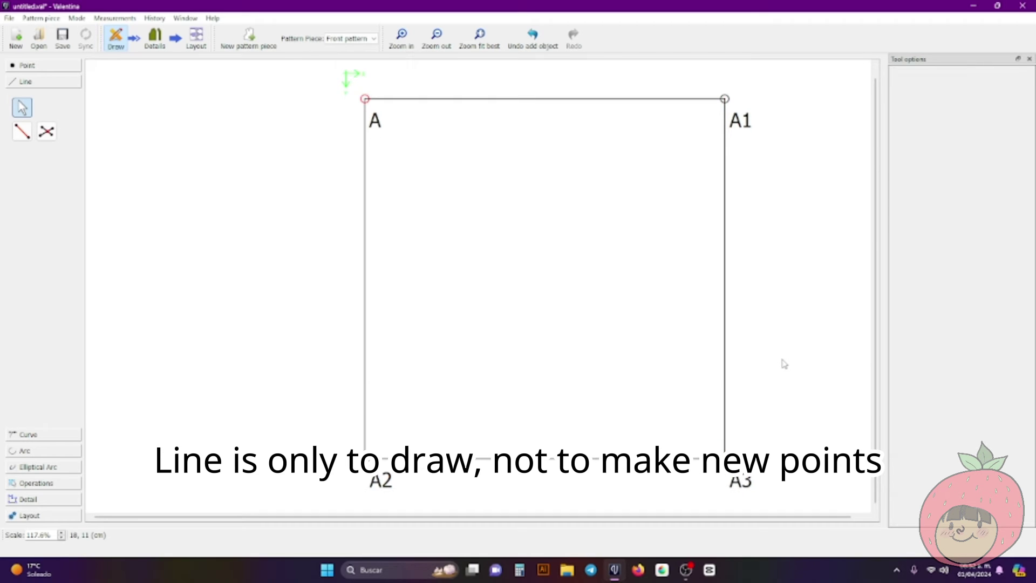
pyautogui.scroll(-3, 783, 359)
pyautogui.scroll(-1, 787, 356)
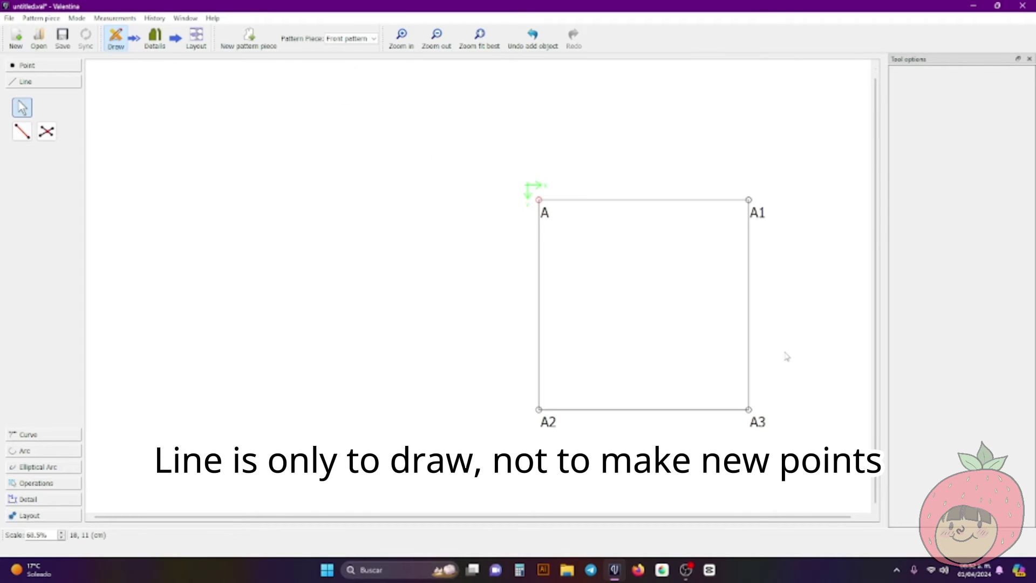
pyautogui.hscroll(1, 787, 356)
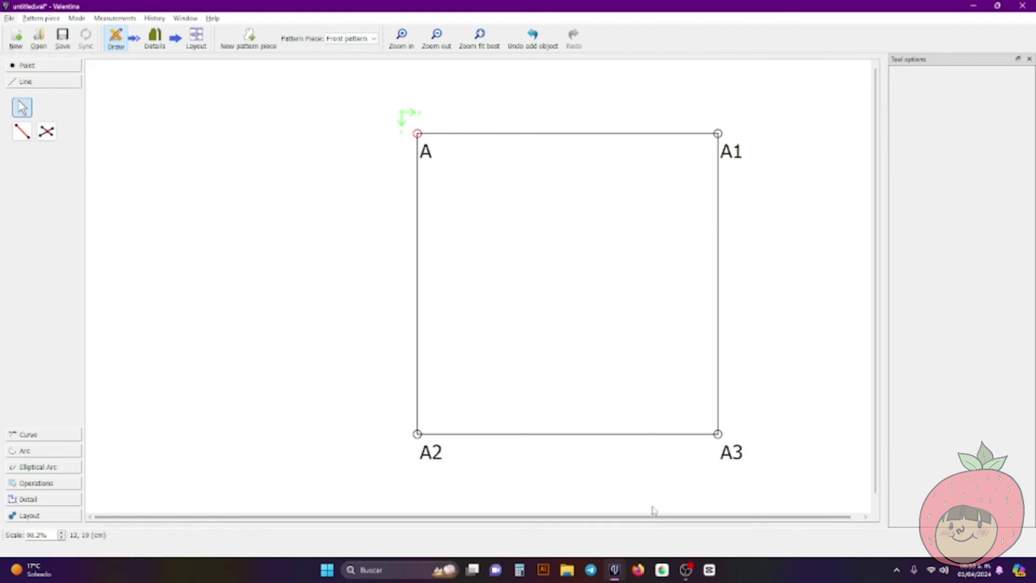
# Start a Workpiece outline from A2, then cancel it to start over
pyautogui.click(54, 488)
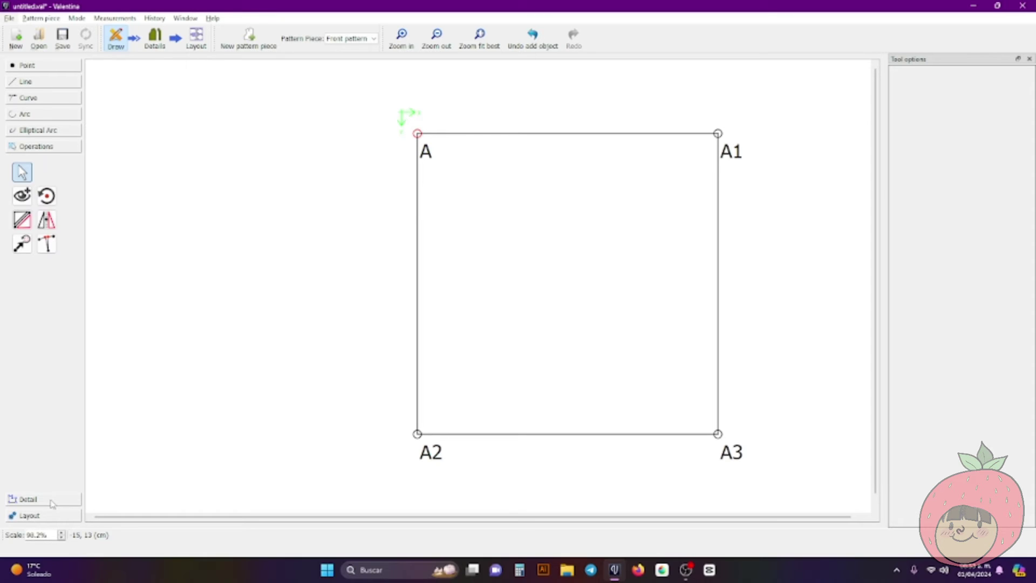
pyautogui.click(52, 502)
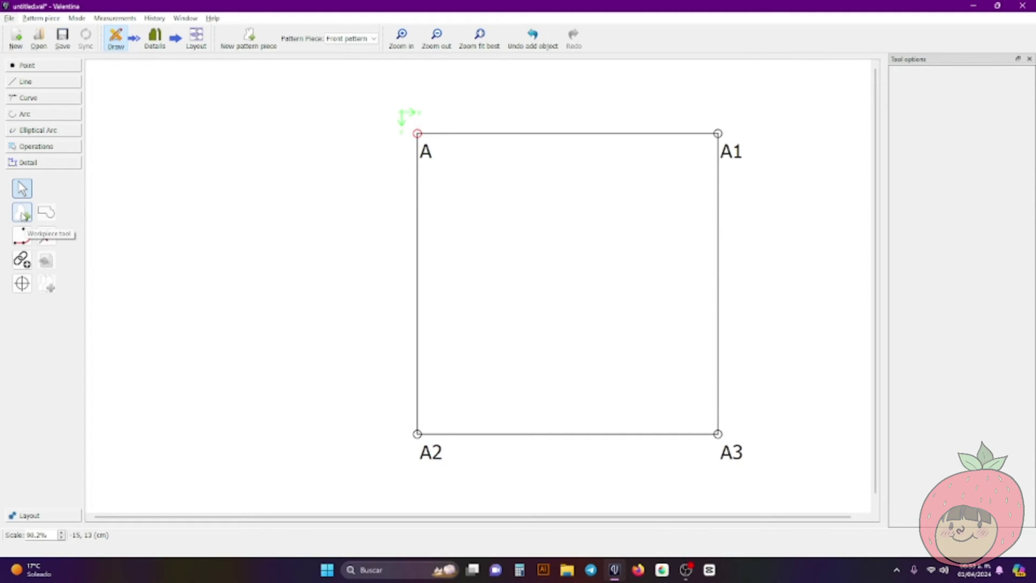
pyautogui.click(22, 213)
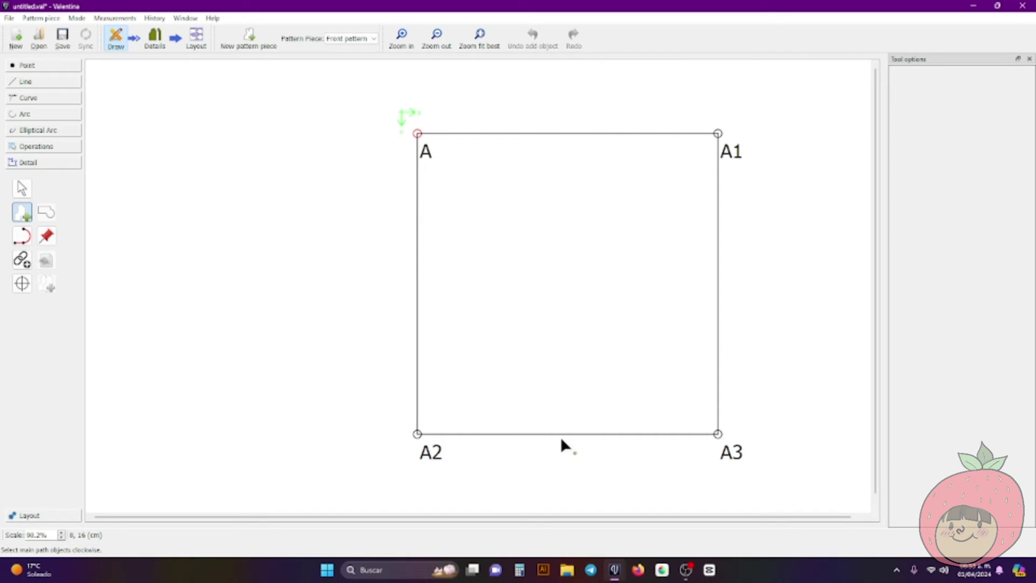
pyautogui.click(426, 449)
pyautogui.click(427, 456)
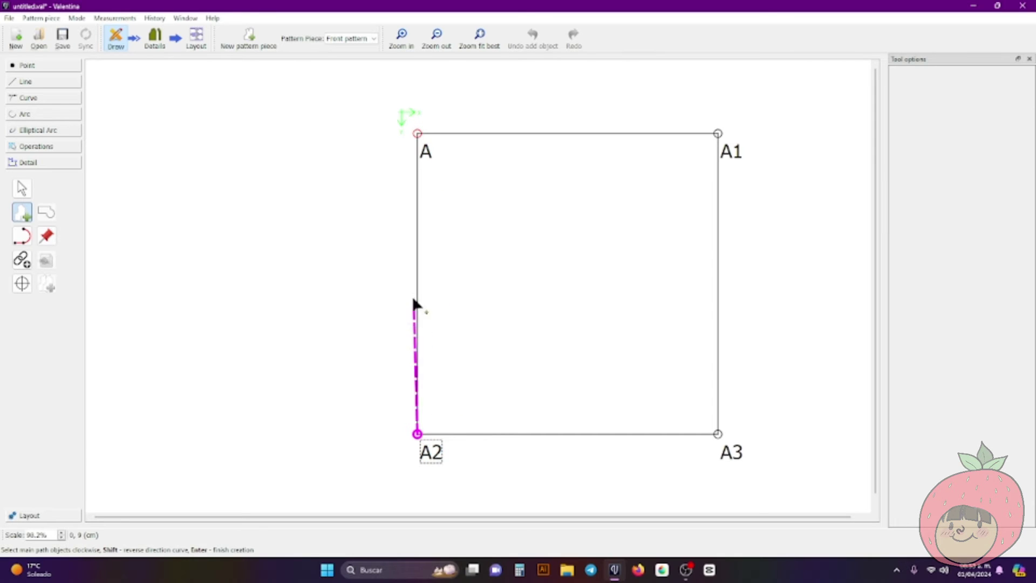
pyautogui.press('Escape')
# Trace the piece outline clockwise through A, A1, A3 and A2, then confirm with Enter
pyautogui.click(22, 216)
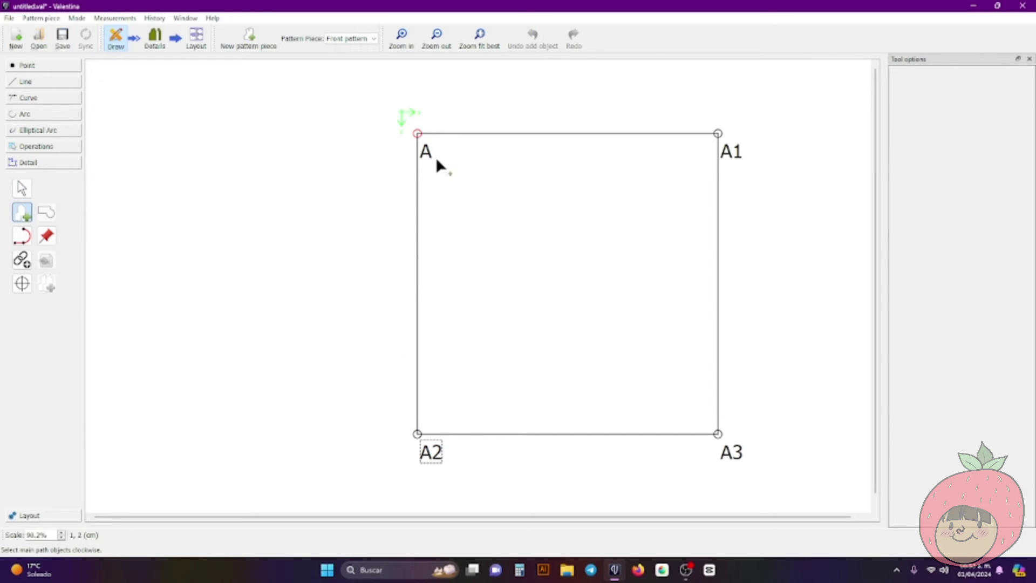
pyautogui.click(419, 135)
pyautogui.click(738, 155)
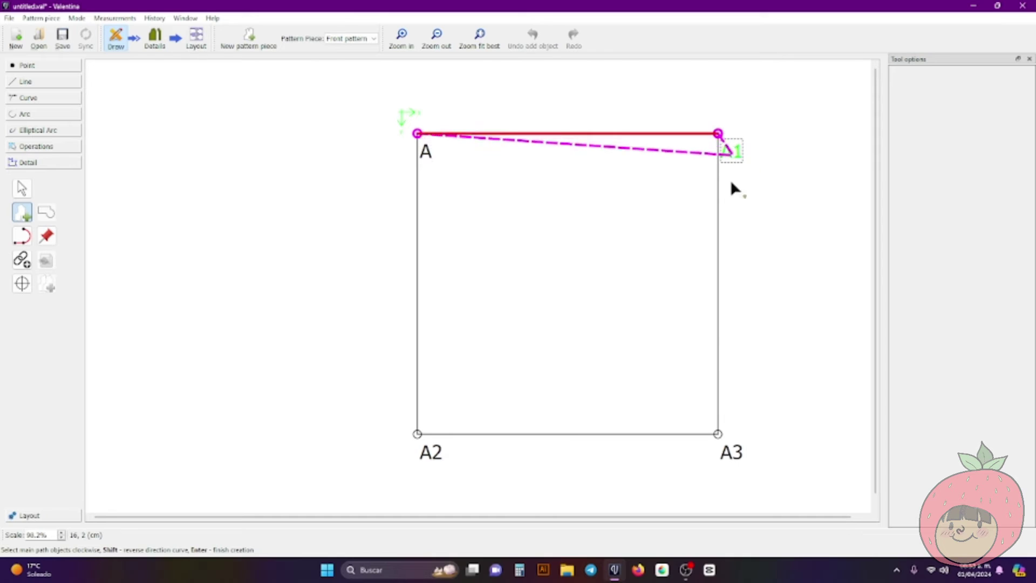
pyautogui.click(731, 449)
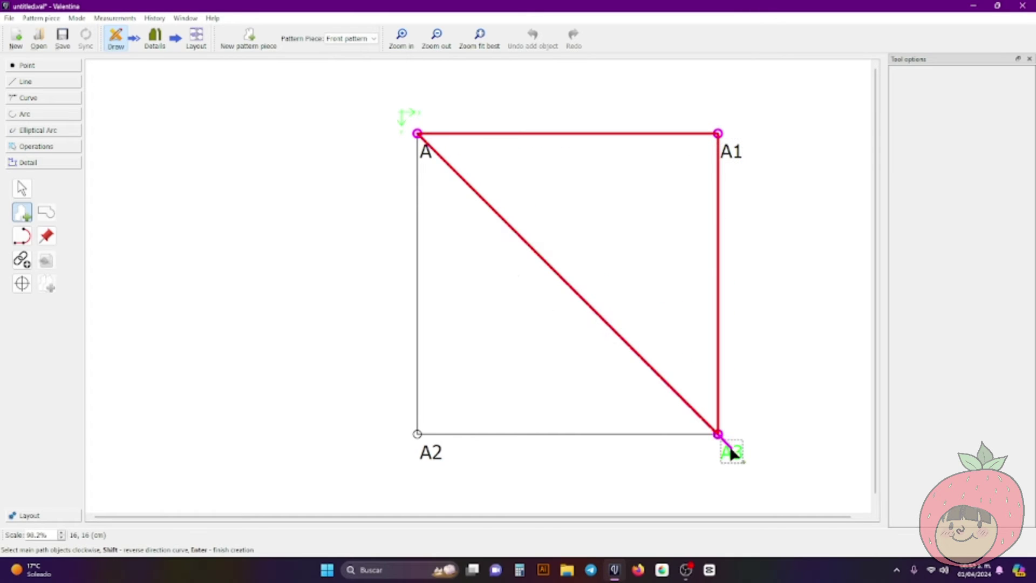
pyautogui.click(439, 452)
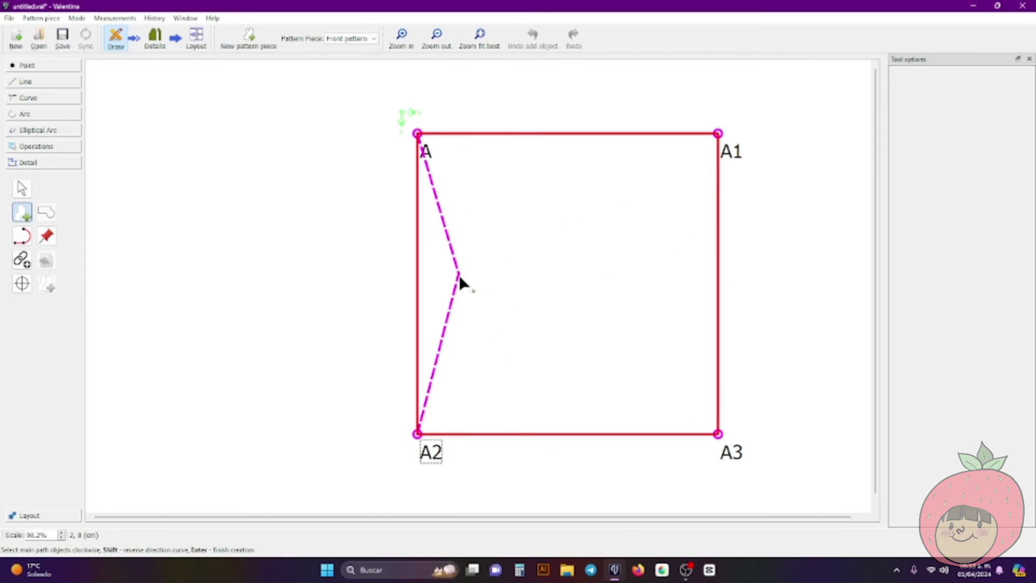
pyautogui.press('Return')
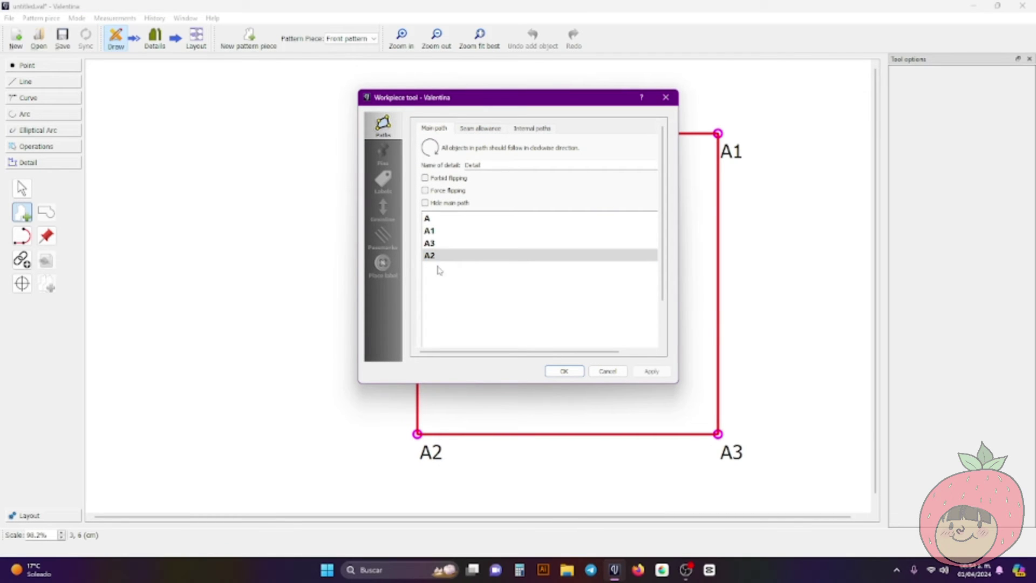
# Change the detail name from 'Detail' to 'Square' and confirm the Workpiece dialog
pyautogui.moveTo(465, 98); pyautogui.dragTo(448, 124)
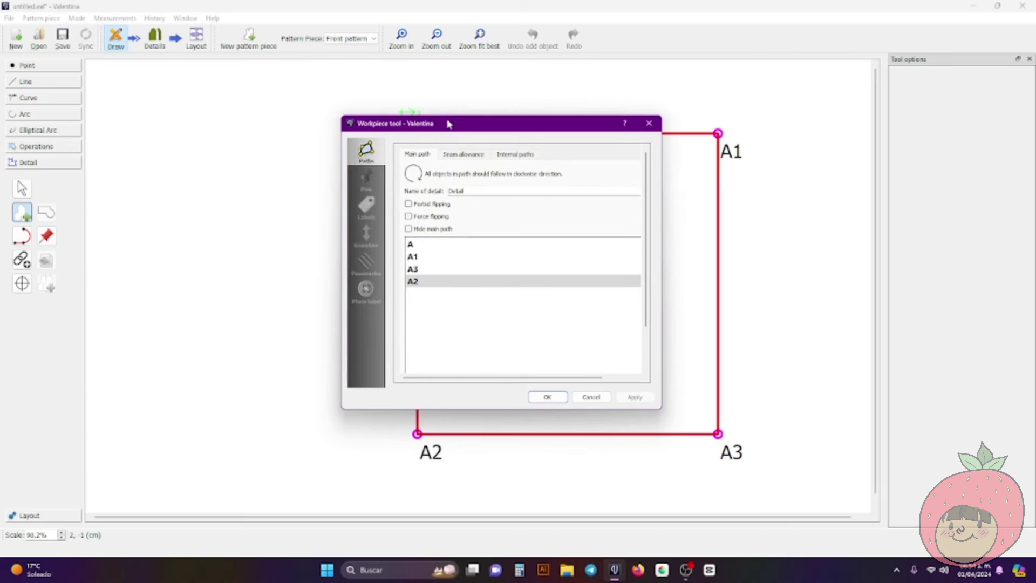
pyautogui.doubleClick(476, 195)
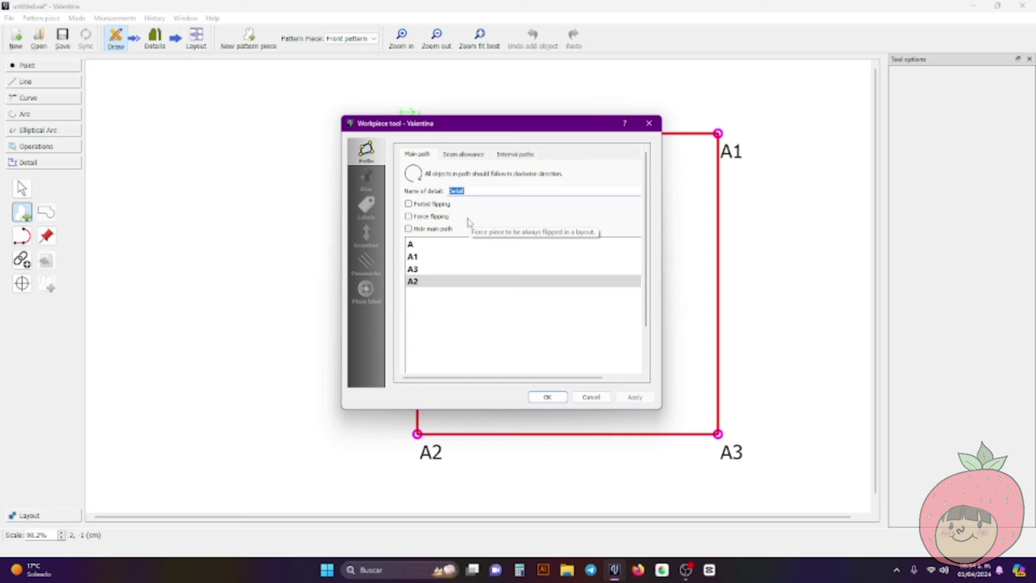
pyautogui.write('Square')
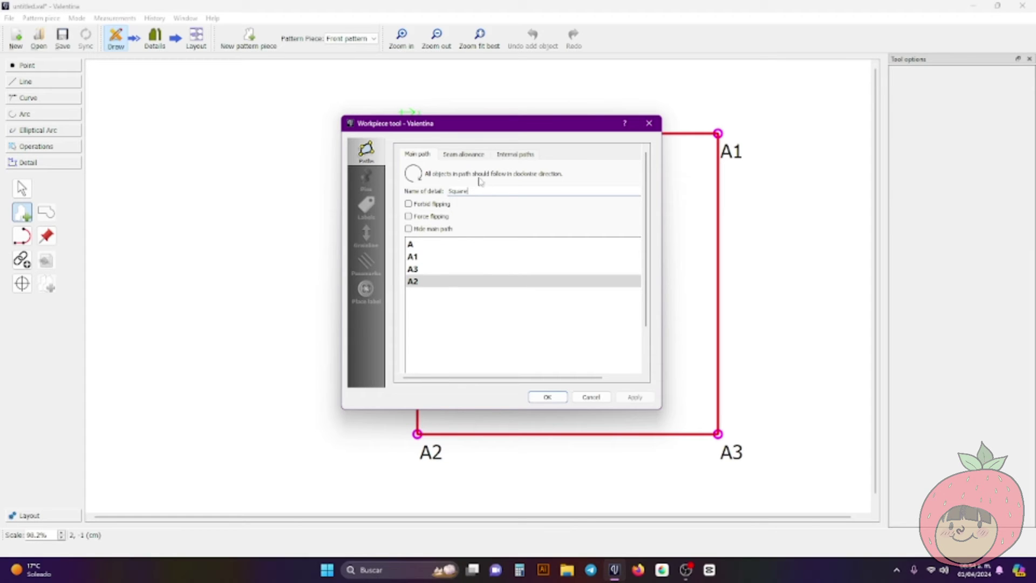
pyautogui.scroll(-2, 508, 276)
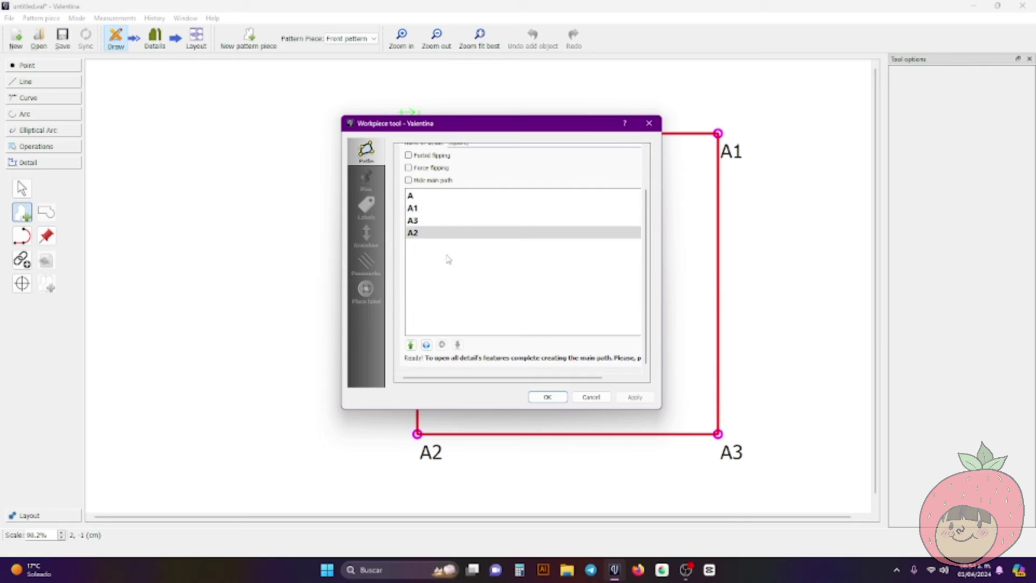
pyautogui.scroll(2, 451, 258)
pyautogui.scroll(-2, 463, 269)
pyautogui.scroll(2, 494, 226)
pyautogui.scroll(-2, 496, 243)
pyautogui.click(547, 398)
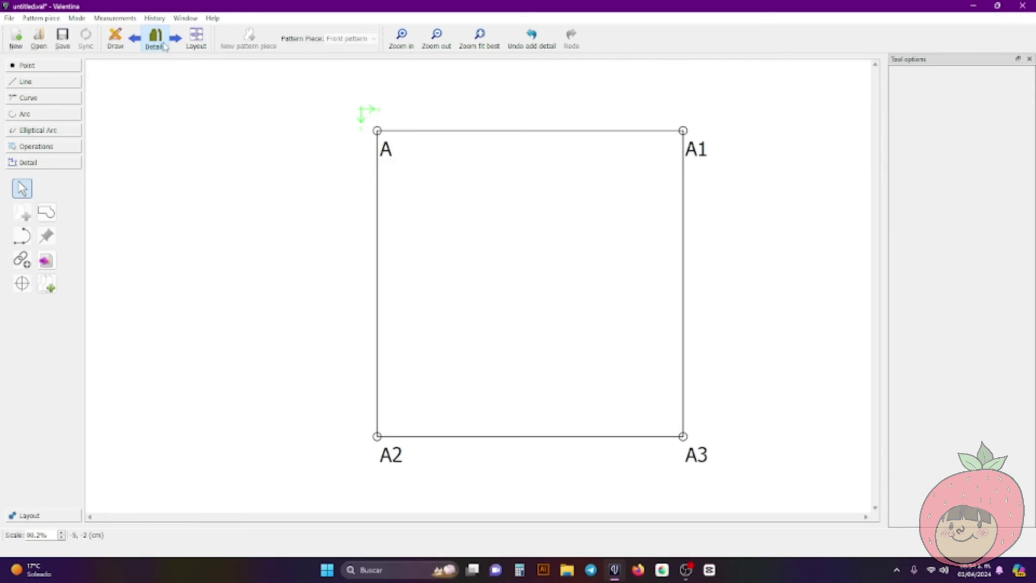
# Drag the Square piece to a new spot, zoom around it, and open its context menu
pyautogui.moveTo(419, 209); pyautogui.dragTo(470, 207)
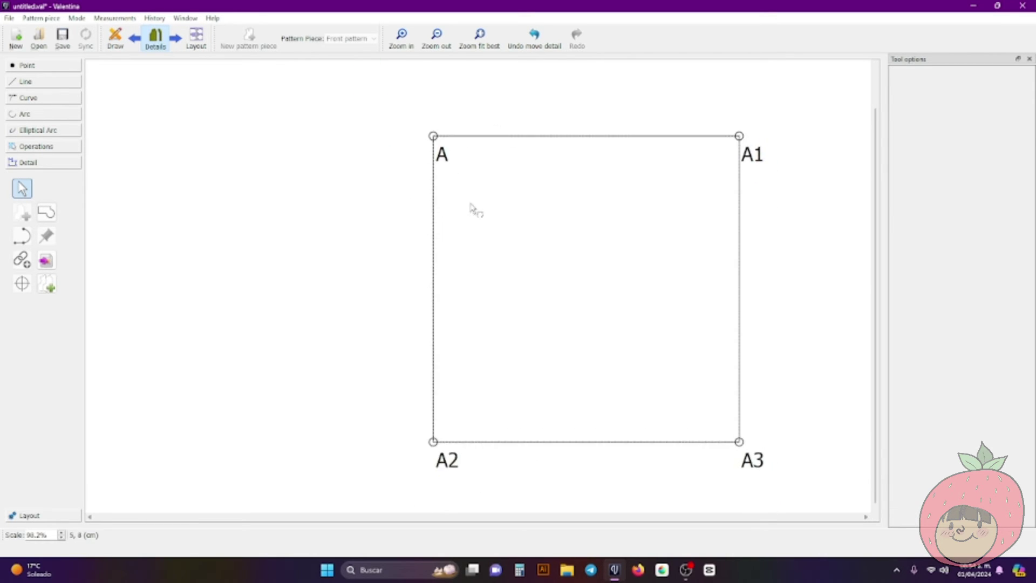
pyautogui.scroll(-6, 469, 169)
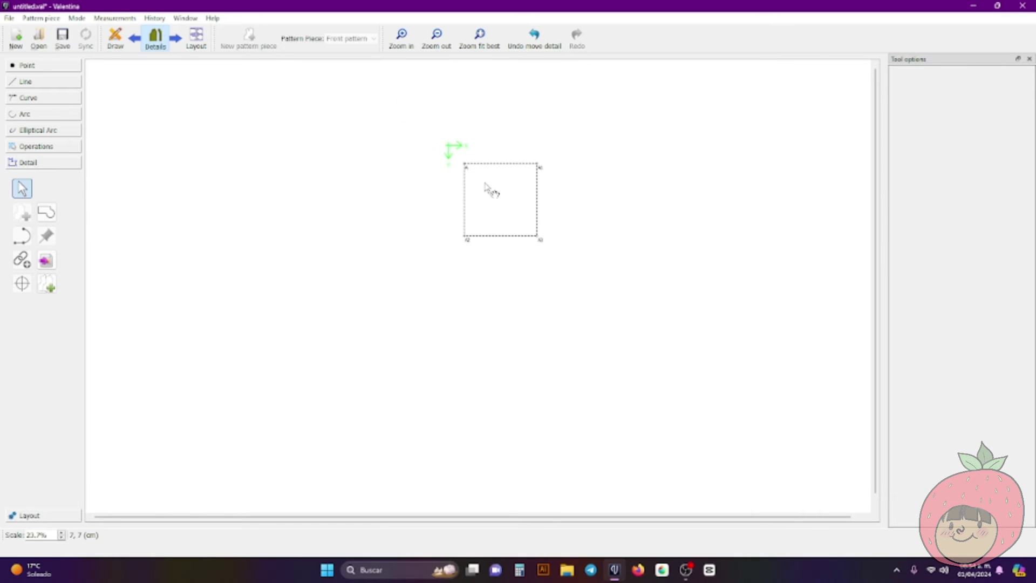
pyautogui.scroll(2, 491, 192)
pyautogui.scroll(4, 486, 185)
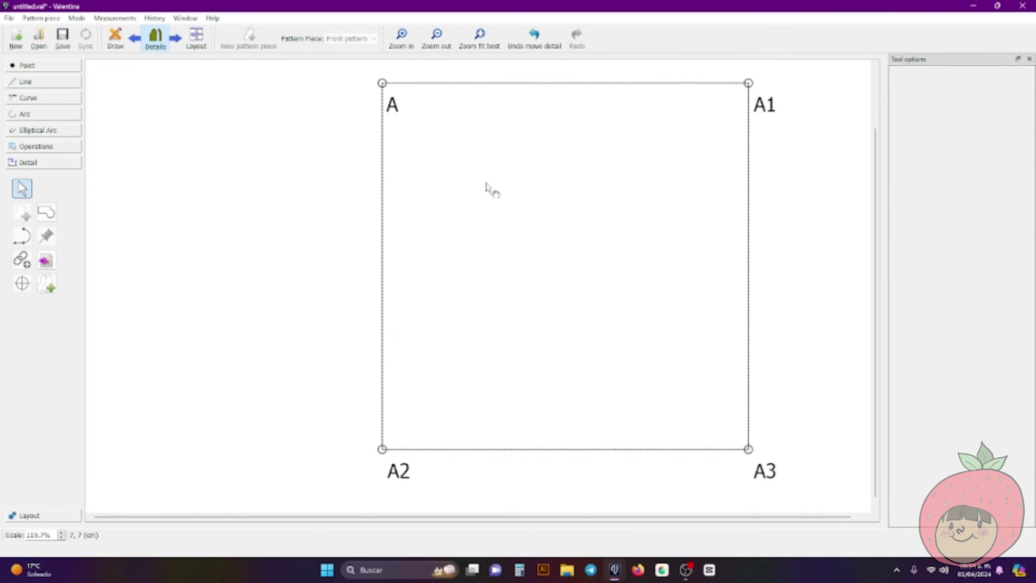
pyautogui.scroll(-1, 486, 185)
pyautogui.scroll(-2, 492, 192)
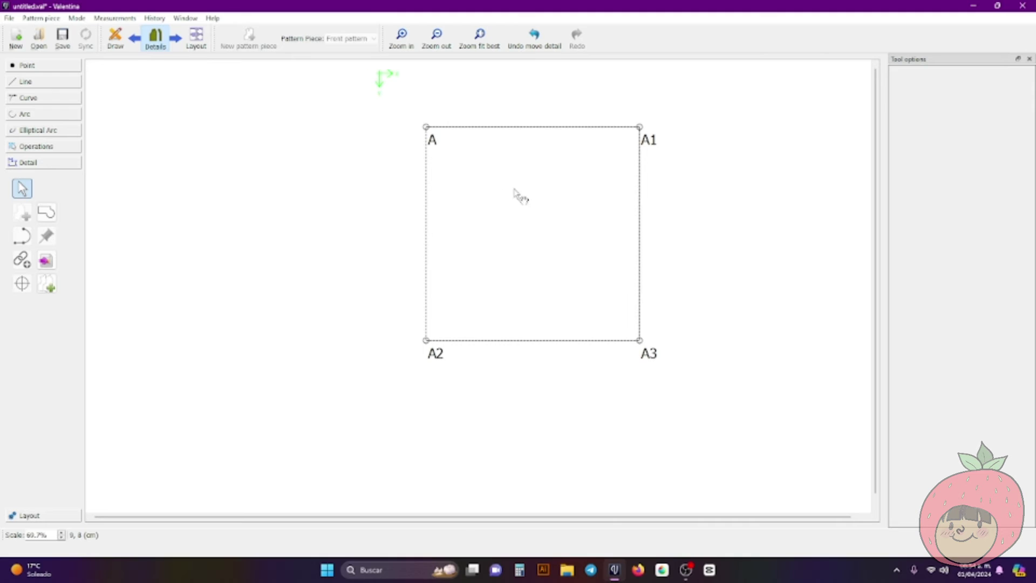
pyautogui.moveTo(518, 195); pyautogui.dragTo(481, 203)
pyautogui.rightClick(478, 201)
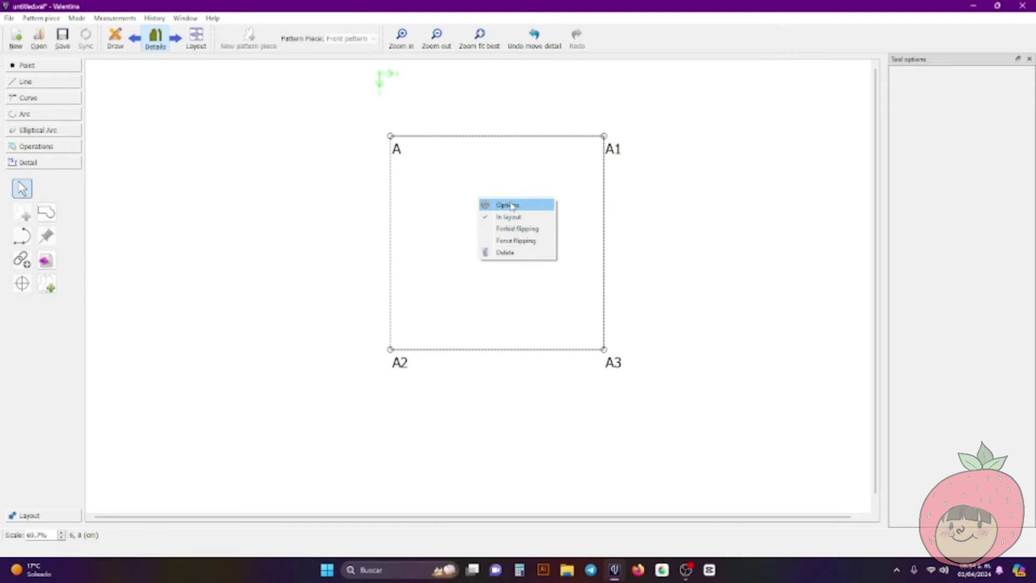
# Rename the piece in Options, enable a 1.5 cm seam allowance, then nudge it left
pyautogui.click(489, 205)
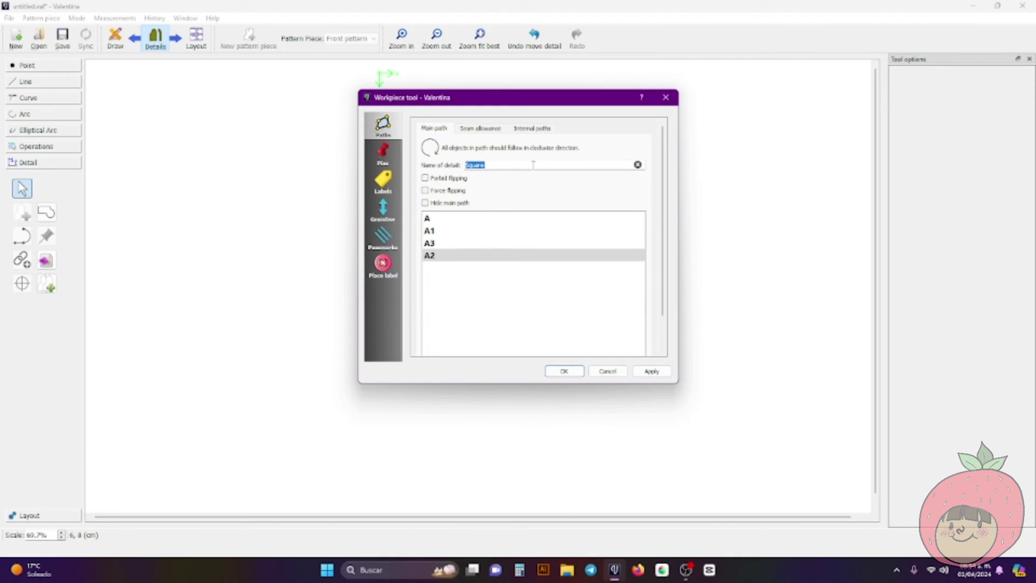
pyautogui.write('Napkin')
pyautogui.click(463, 129)
pyautogui.click(460, 144)
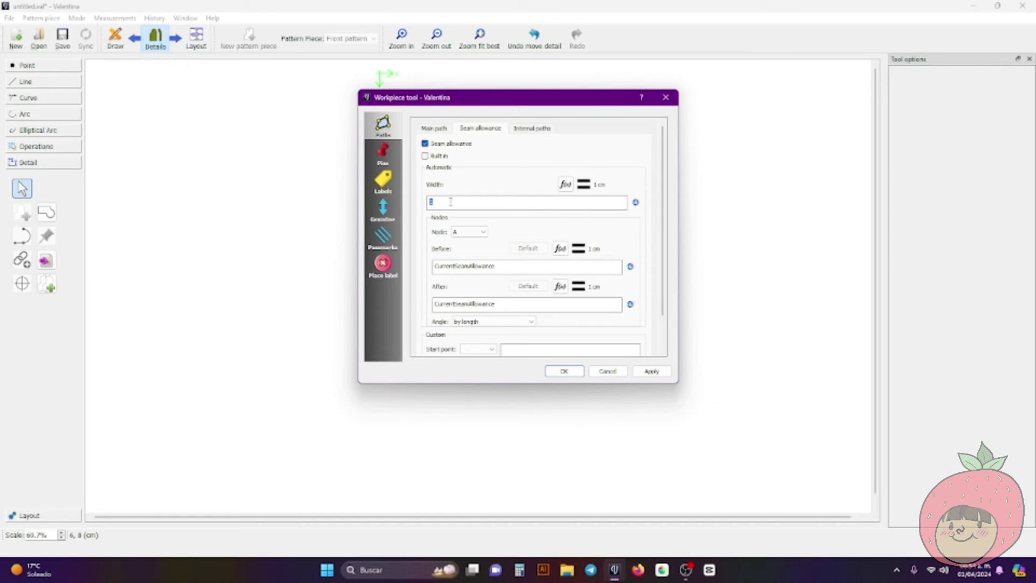
pyautogui.write('5')
pyautogui.click(564, 372)
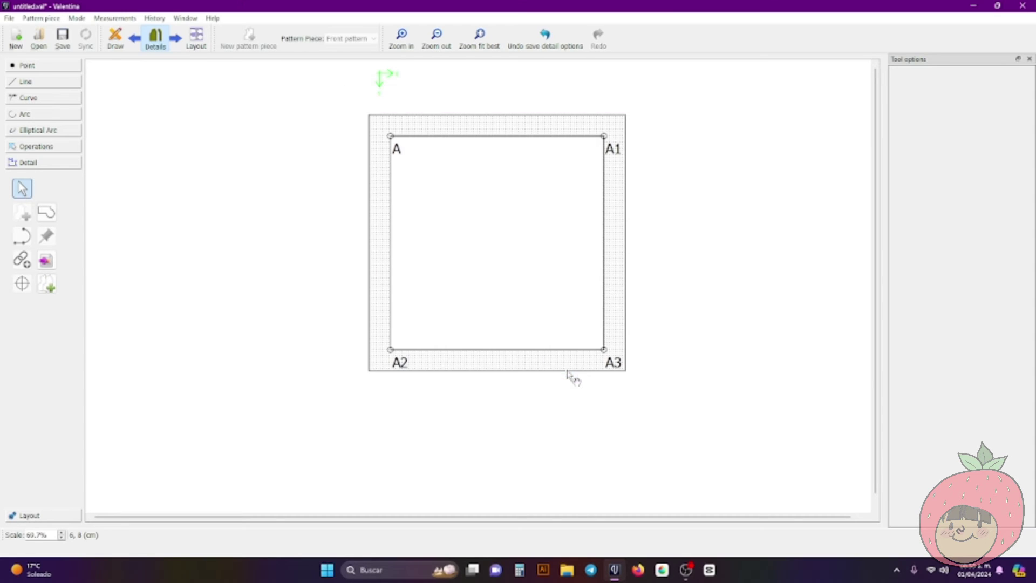
pyautogui.moveTo(587, 285); pyautogui.dragTo(565, 293)
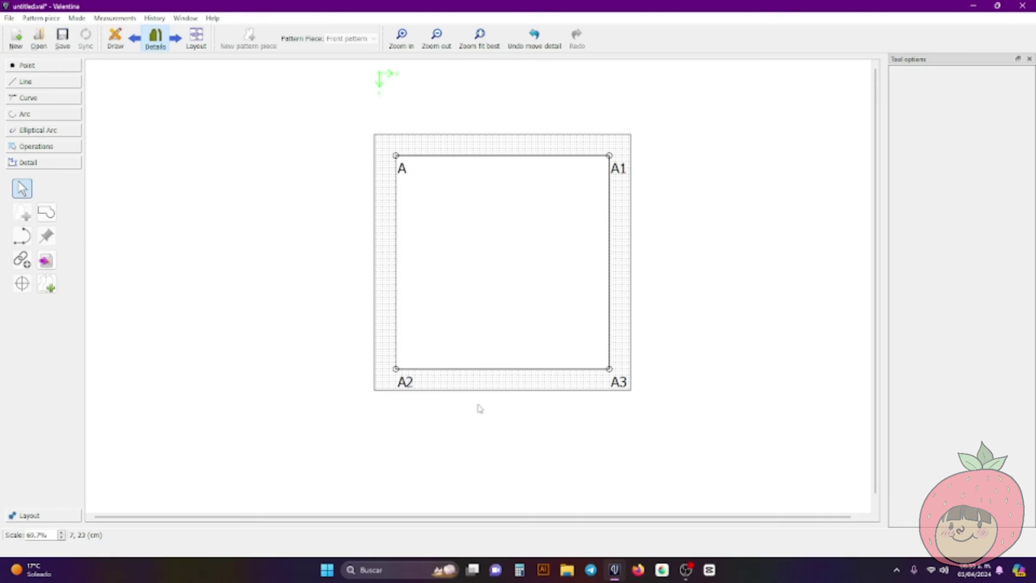
# Reopen the Napkin piece settings and turn on its grainline at 90° and 10 cm long
pyautogui.rightClick(509, 249)
pyautogui.click(527, 258)
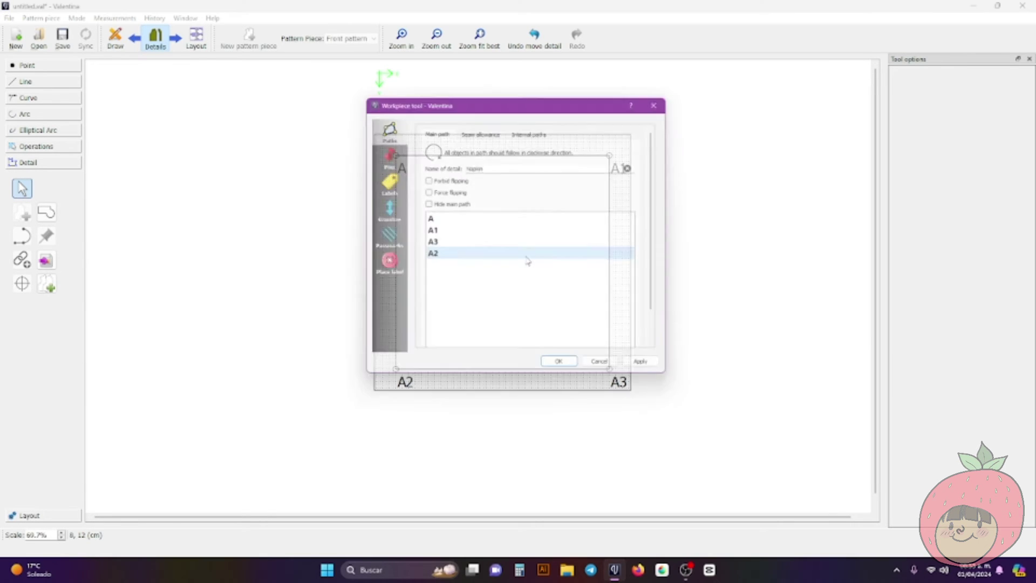
pyautogui.moveTo(534, 102); pyautogui.dragTo(814, 138)
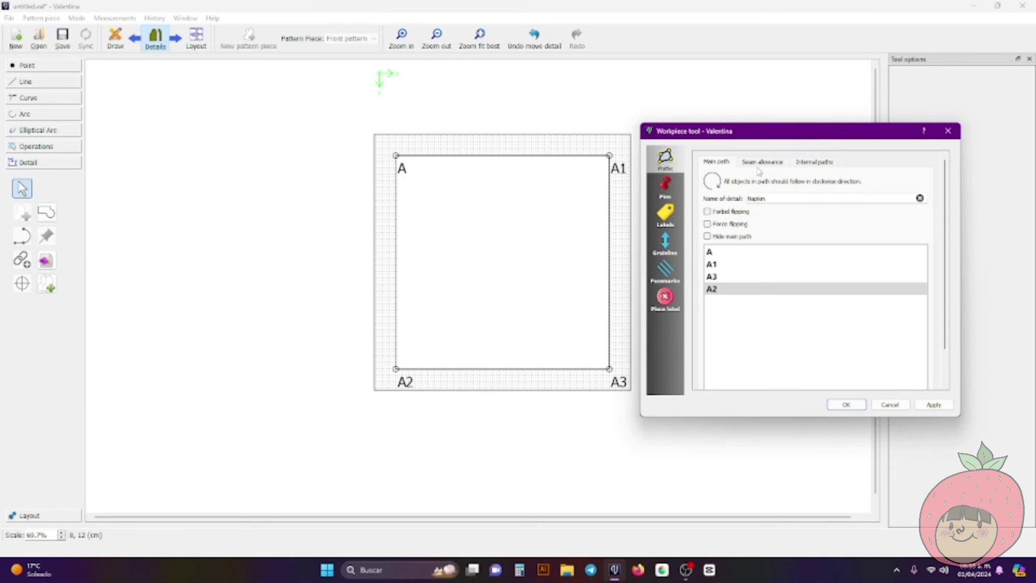
pyautogui.click(829, 166)
pyautogui.click(673, 247)
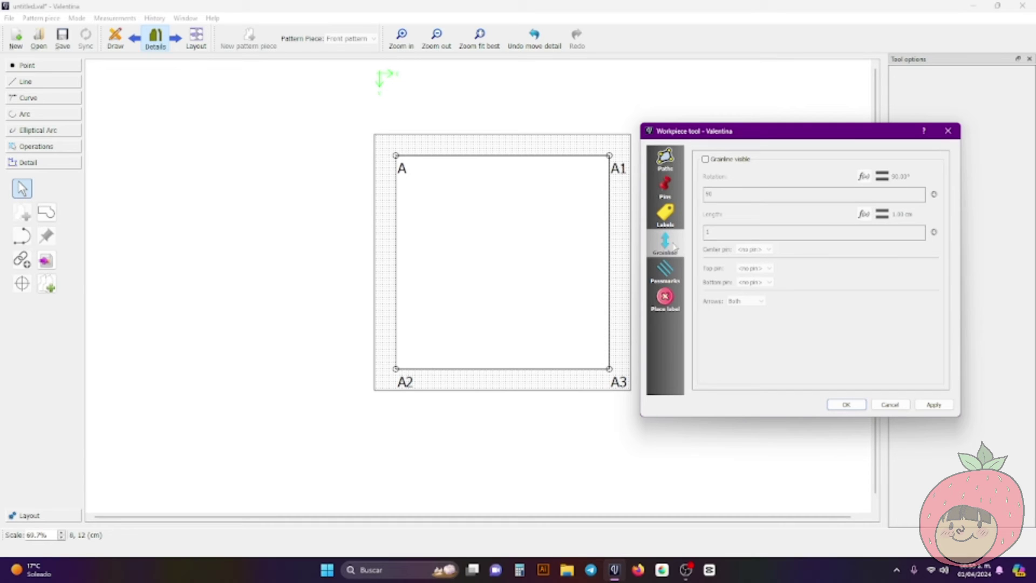
pyautogui.click(706, 159)
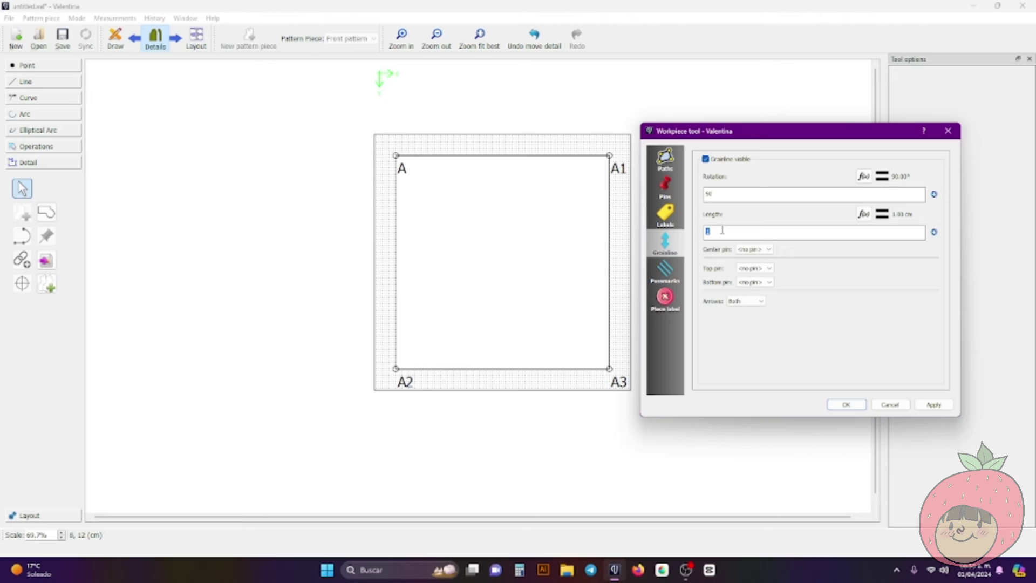
# Open the piece label template editor and try loading the def_pattern_label.xml template
pyautogui.write('0')
pyautogui.click(666, 213)
pyautogui.click(767, 179)
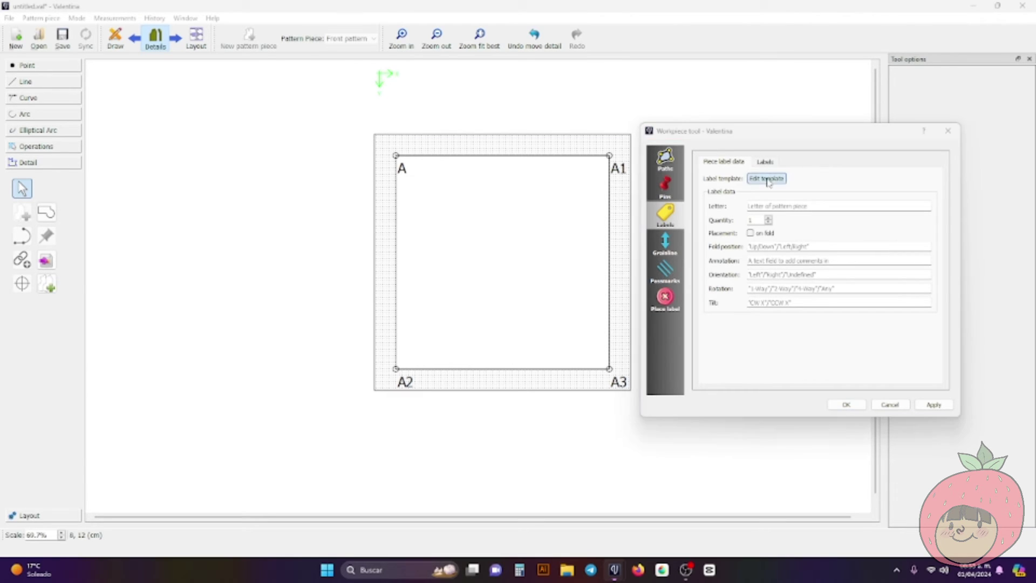
pyautogui.moveTo(503, 153); pyautogui.dragTo(550, 127)
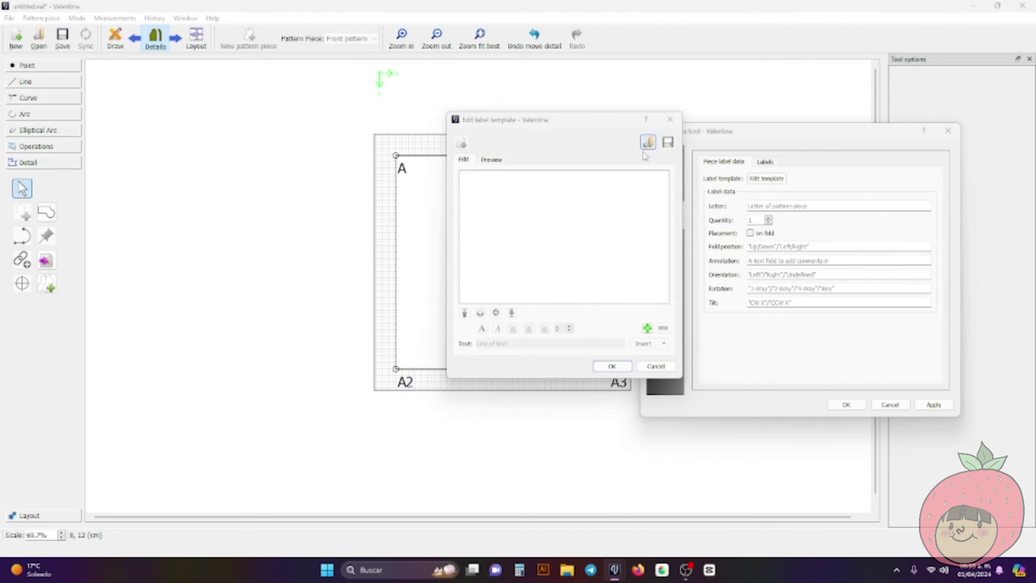
pyautogui.click(649, 142)
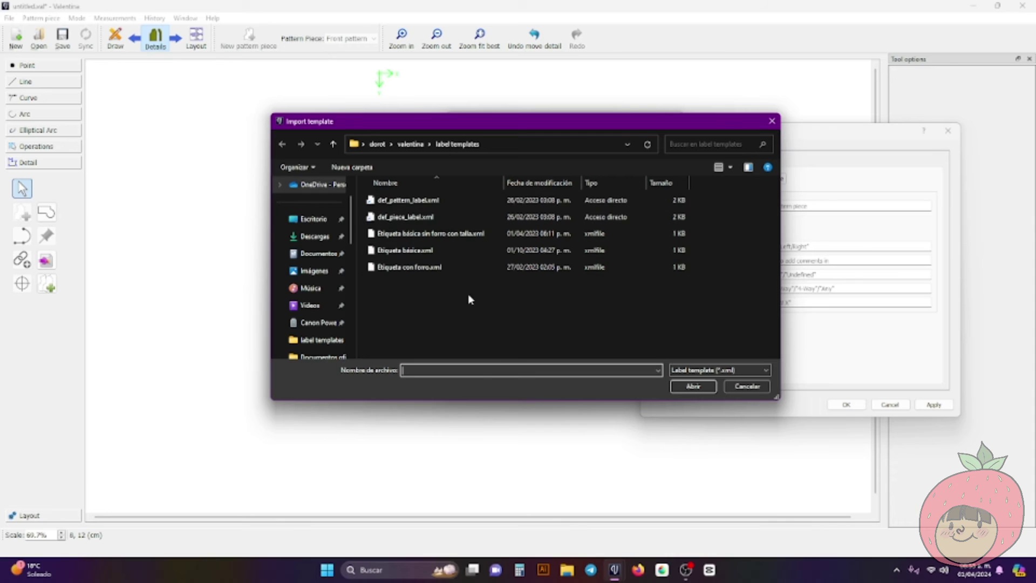
pyautogui.click(434, 205)
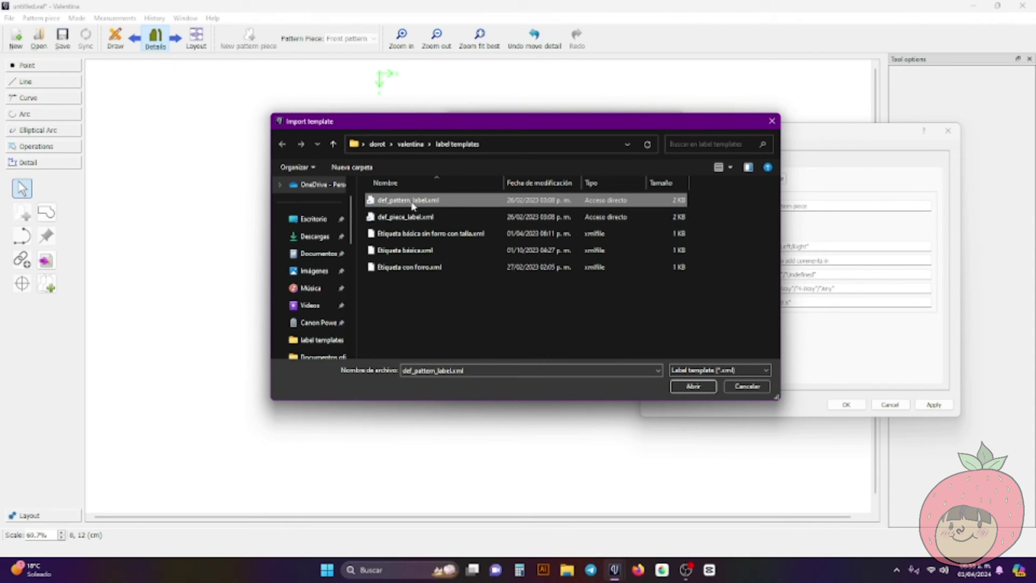
pyautogui.click(693, 387)
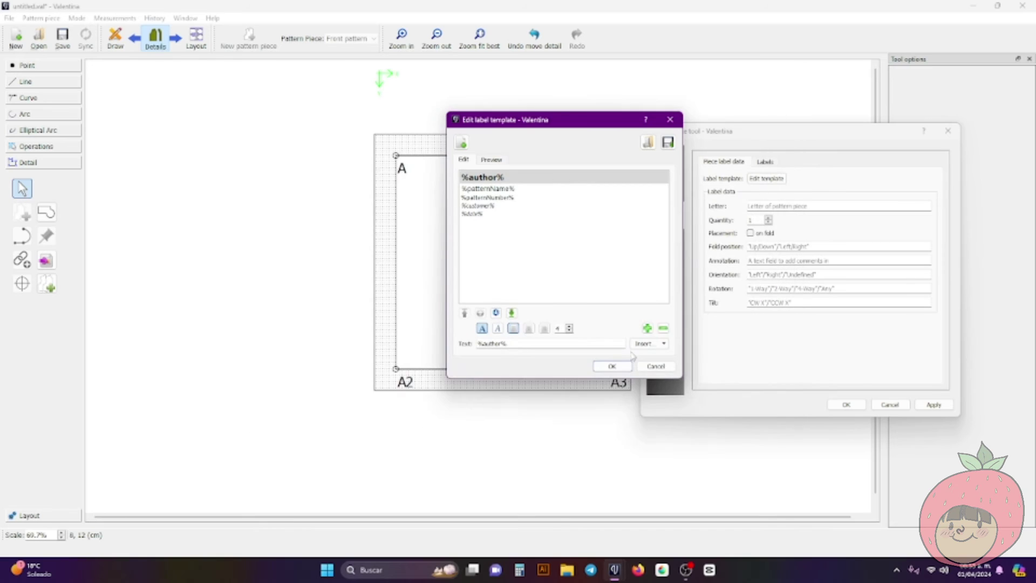
pyautogui.click(500, 161)
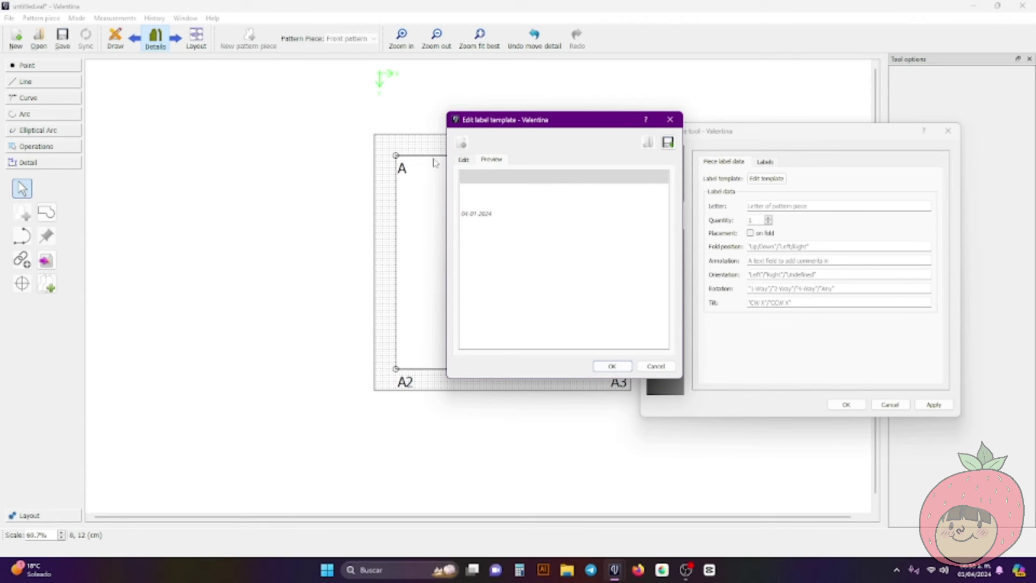
pyautogui.click(466, 160)
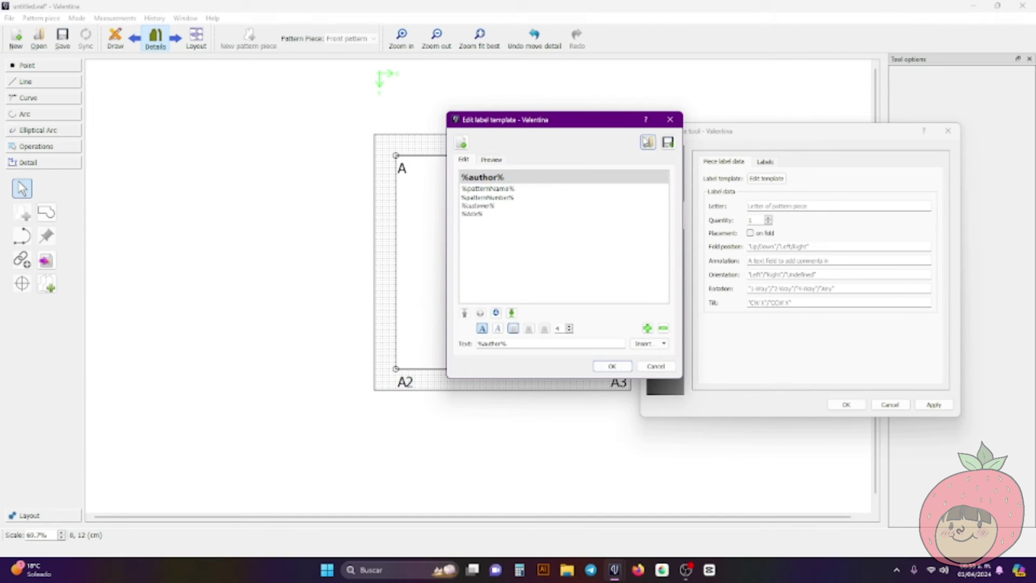
# Import def_piece_label.xml over the current template, preview it and accept it
pyautogui.click(649, 143)
pyautogui.click(615, 264)
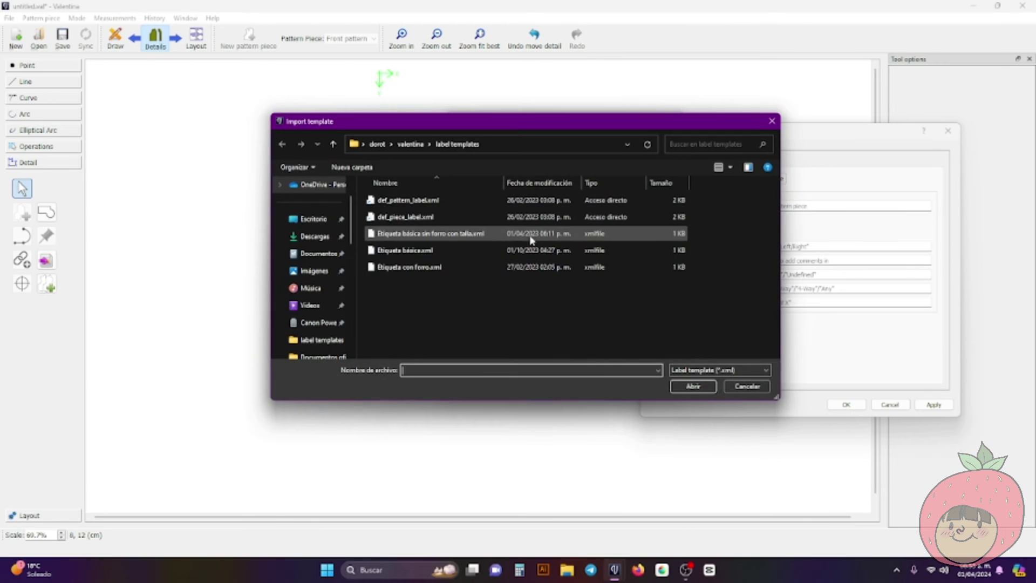
pyautogui.doubleClick(469, 217)
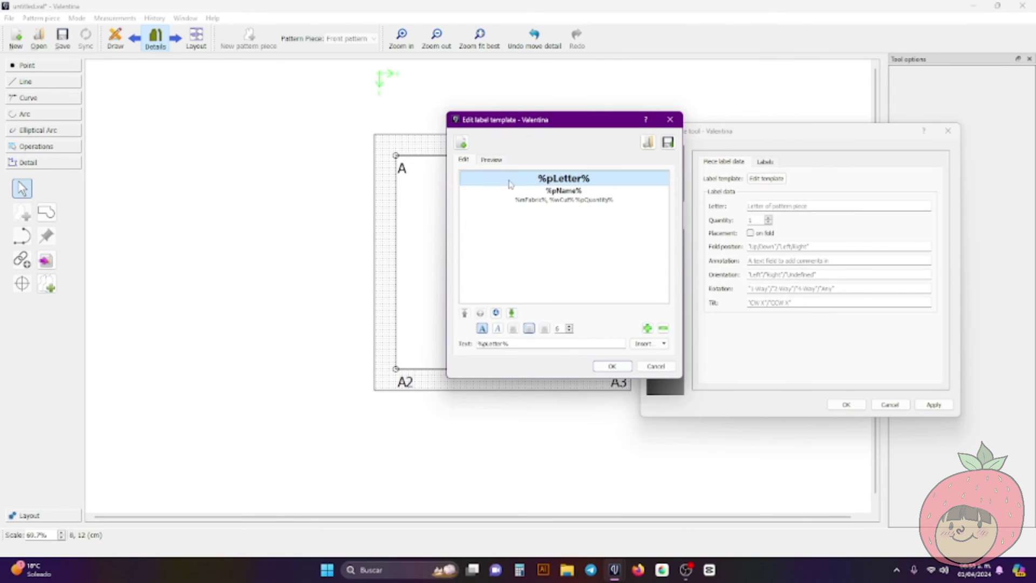
pyautogui.click(501, 161)
pyautogui.click(464, 160)
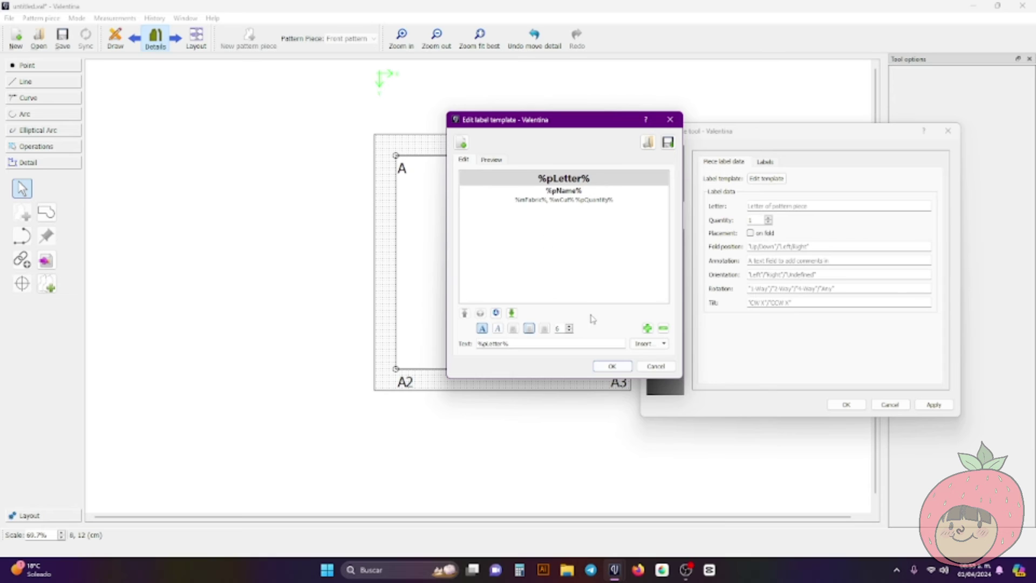
pyautogui.click(612, 367)
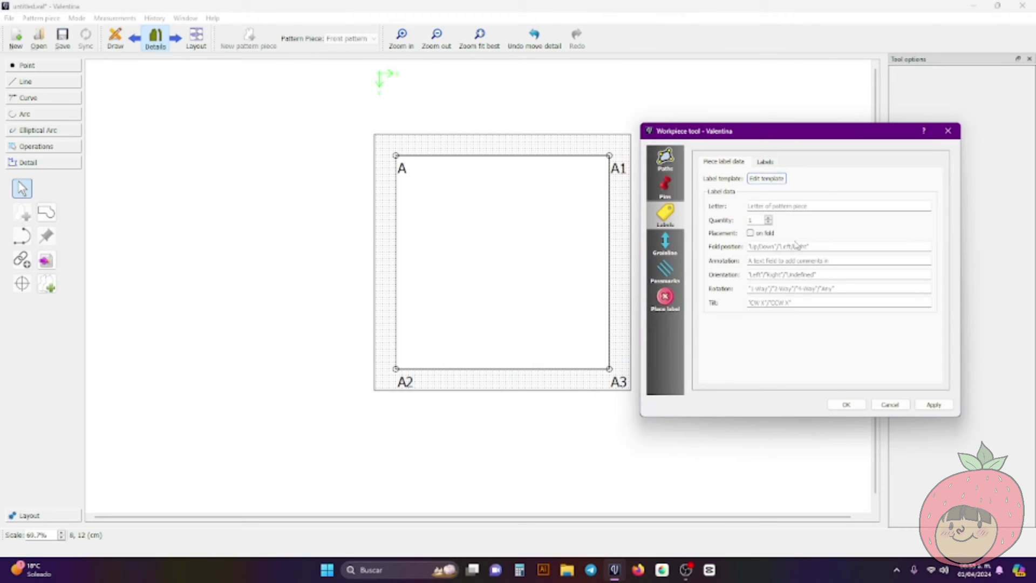
# Leave the piece letter empty and delete the %pLetter% line from the label template
pyautogui.click(767, 203)
pyautogui.write('M')
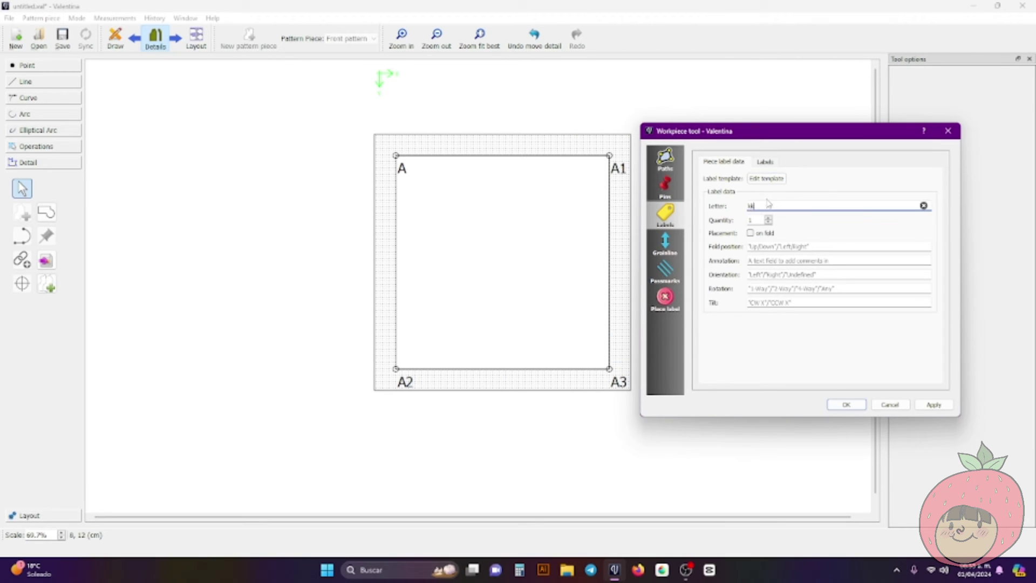
pyautogui.press('BackSpace')
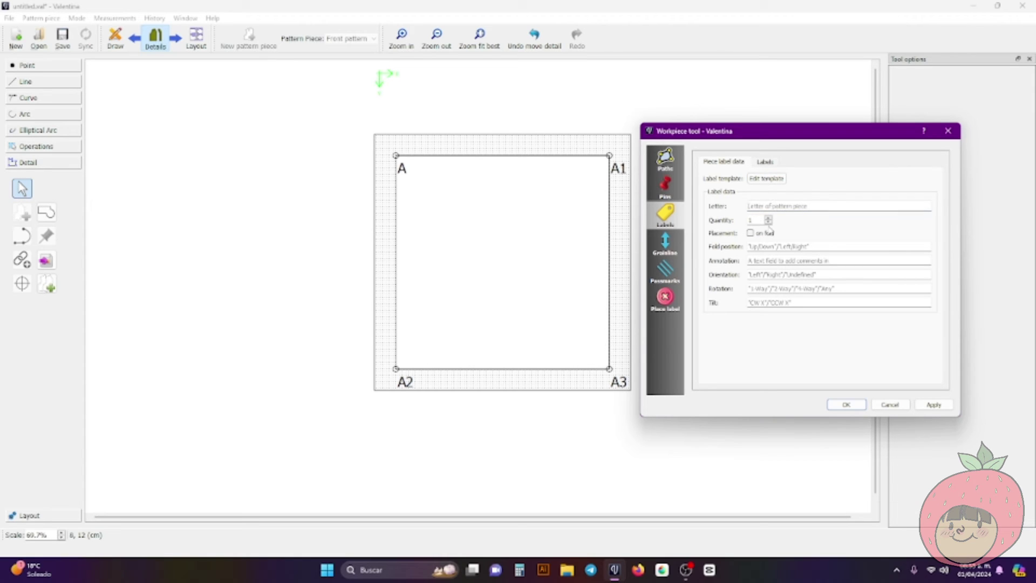
pyautogui.click(767, 179)
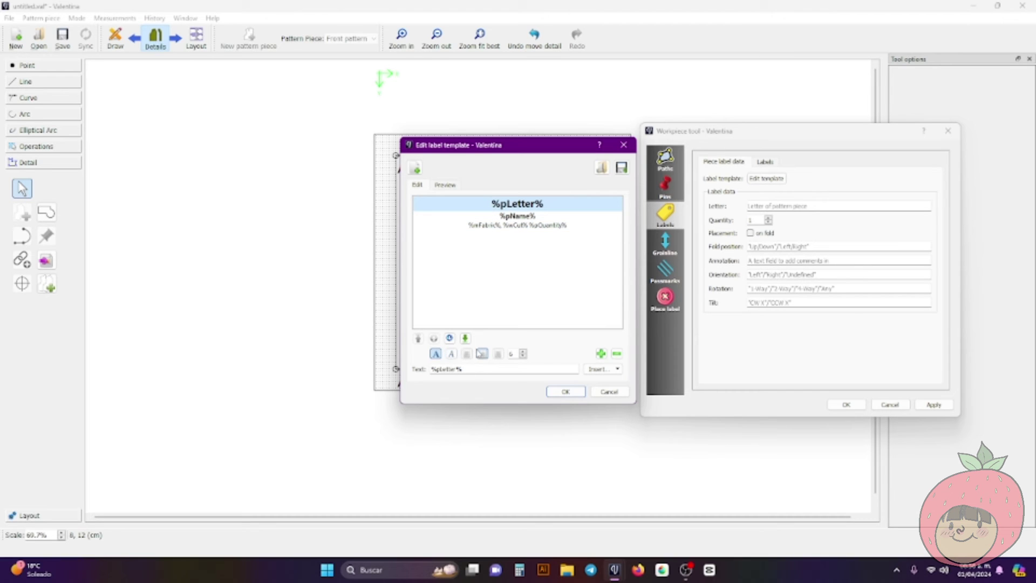
pyautogui.click(616, 354)
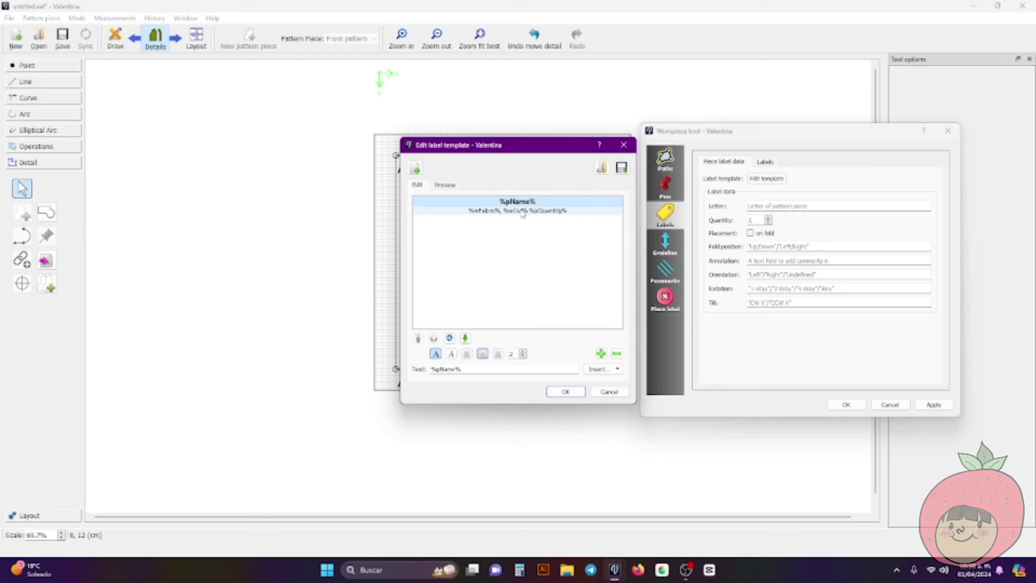
pyautogui.click(494, 214)
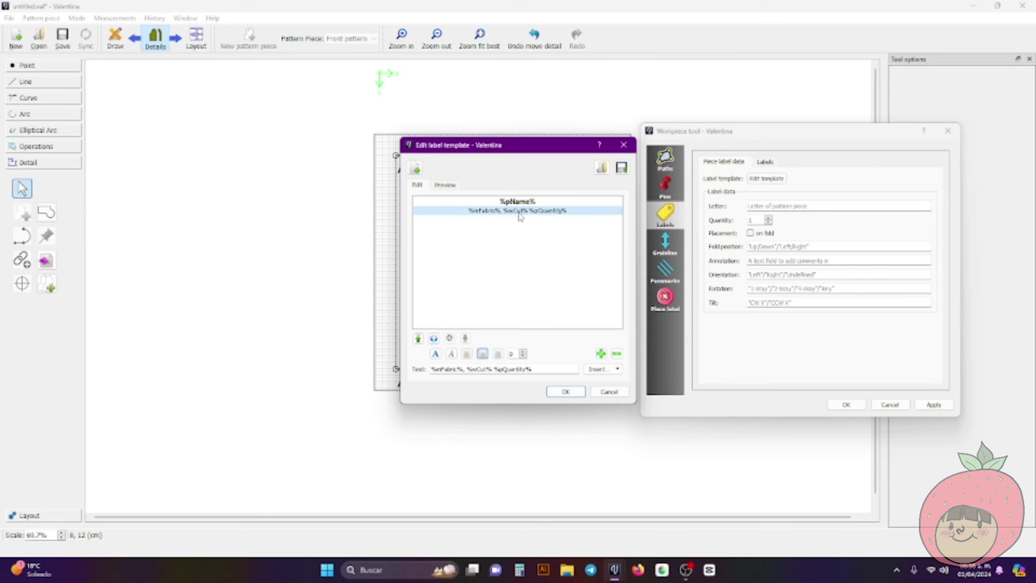
pyautogui.click(567, 391)
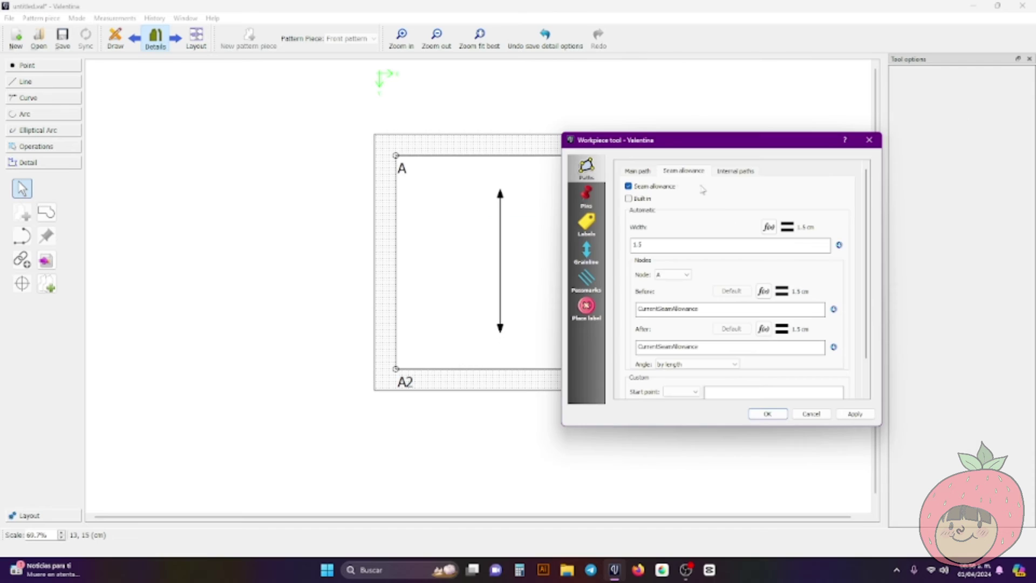
# Make the detail label visible, apply the settings, and place the label right of the grainline
pyautogui.click(586, 224)
pyautogui.click(686, 171)
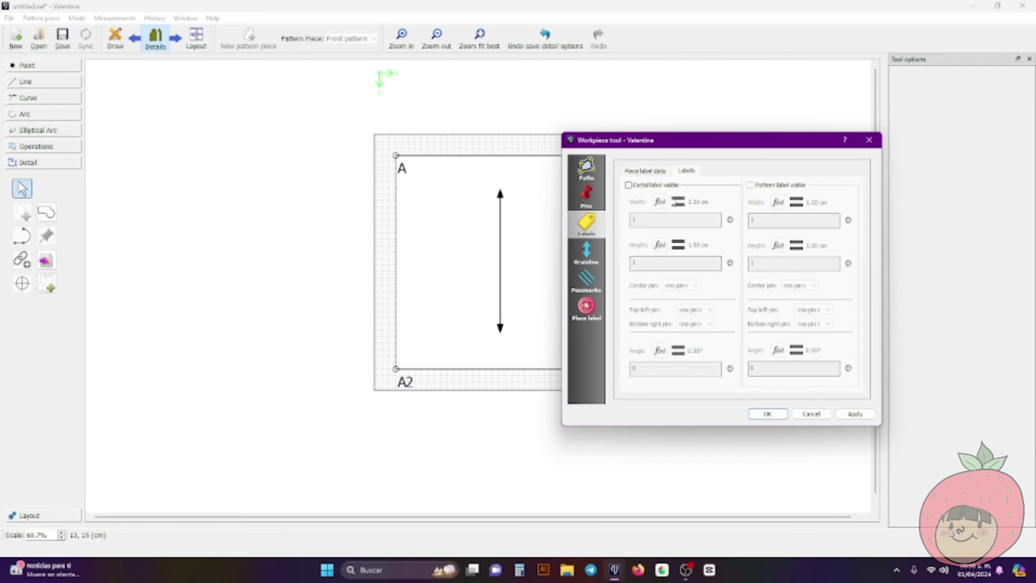
pyautogui.click(652, 186)
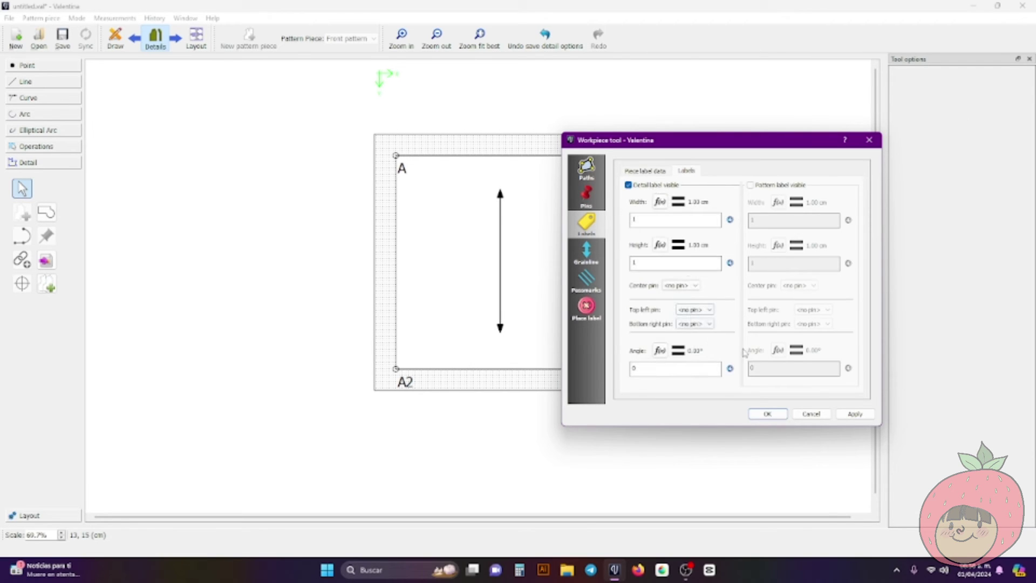
pyautogui.click(661, 174)
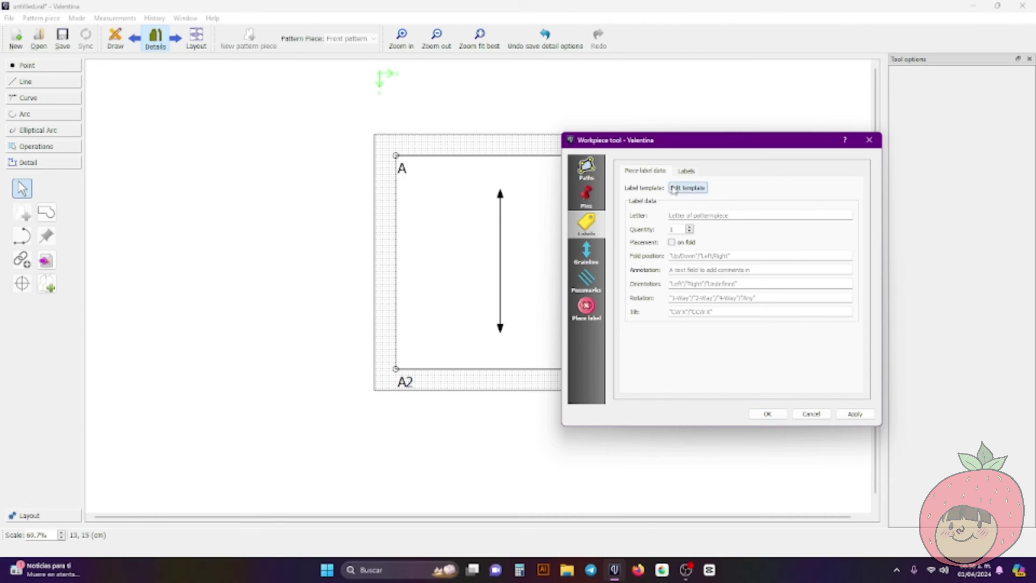
pyautogui.click(675, 189)
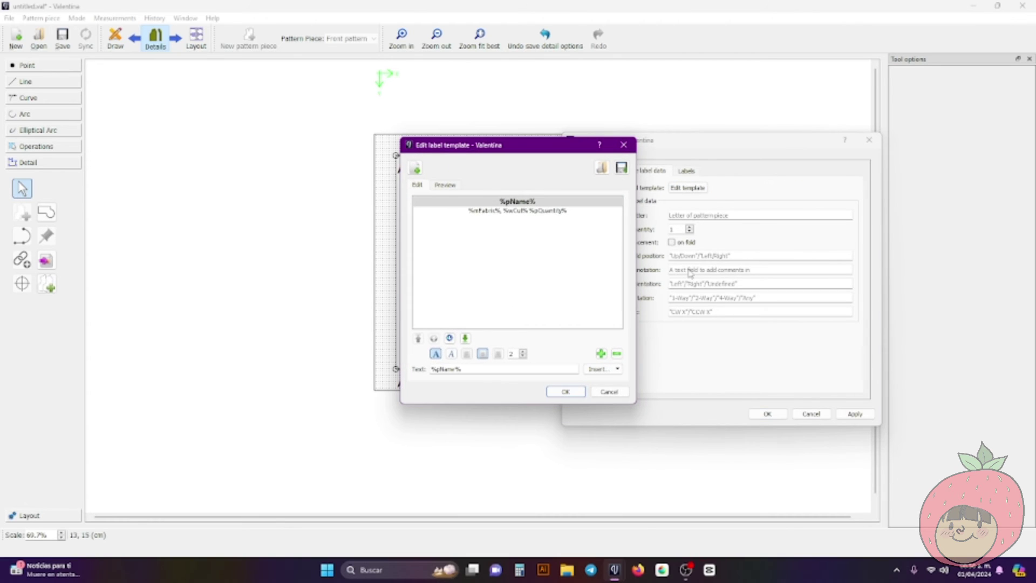
pyautogui.click(530, 211)
pyautogui.click(566, 392)
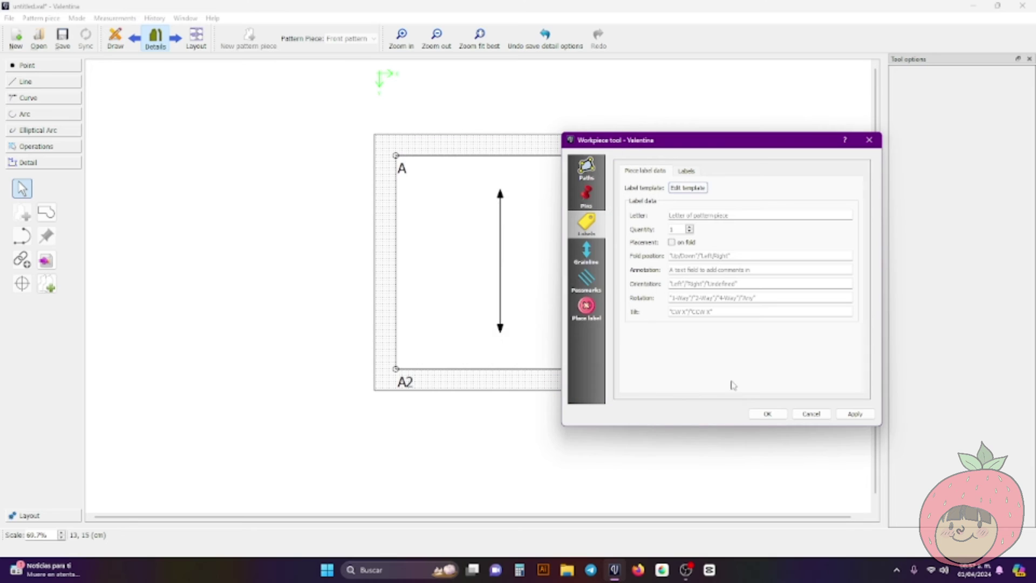
pyautogui.click(768, 414)
pyautogui.moveTo(403, 165); pyautogui.dragTo(583, 251)
# Reopen the piece settings and its label template editor beside the piece
pyautogui.rightClick(578, 248)
pyautogui.click(598, 249)
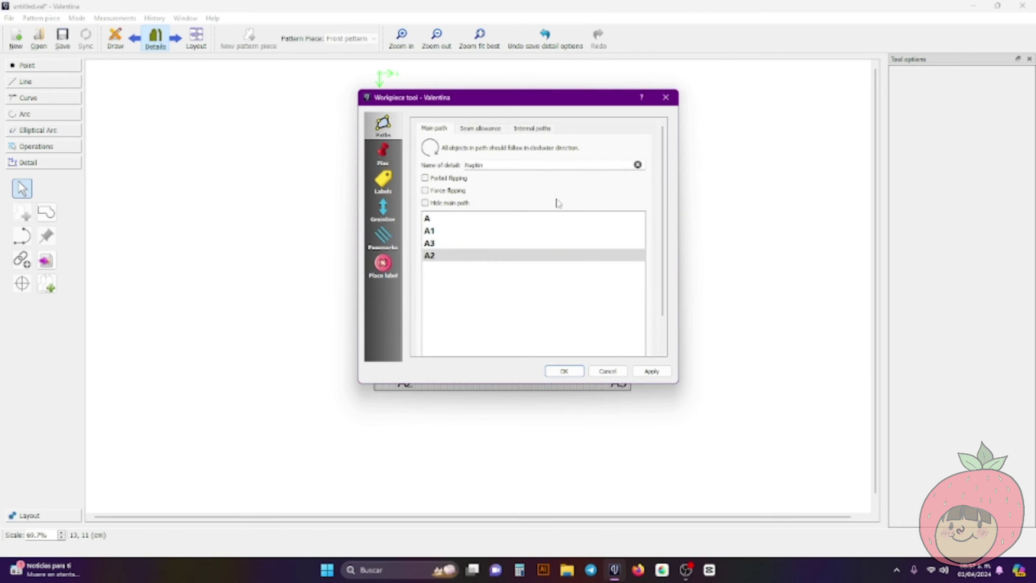
pyautogui.moveTo(505, 100); pyautogui.dragTo(776, 149)
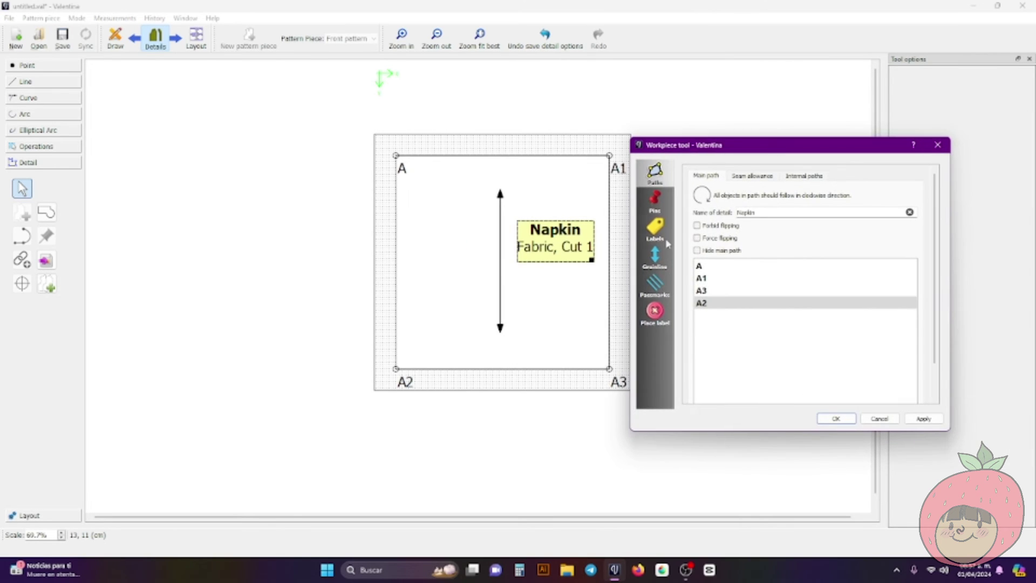
pyautogui.click(656, 229)
pyautogui.click(756, 193)
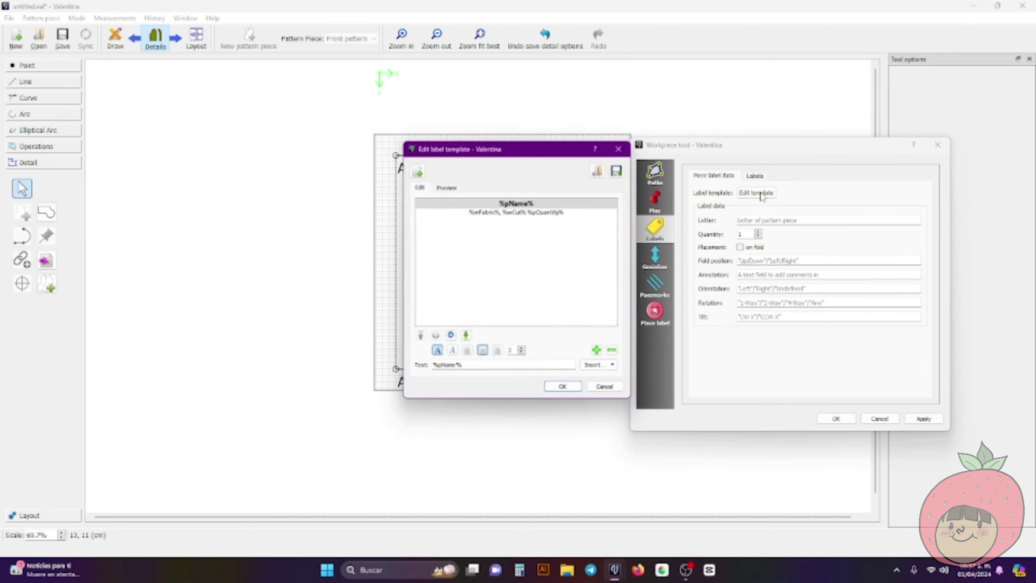
pyautogui.moveTo(513, 146); pyautogui.dragTo(814, 144)
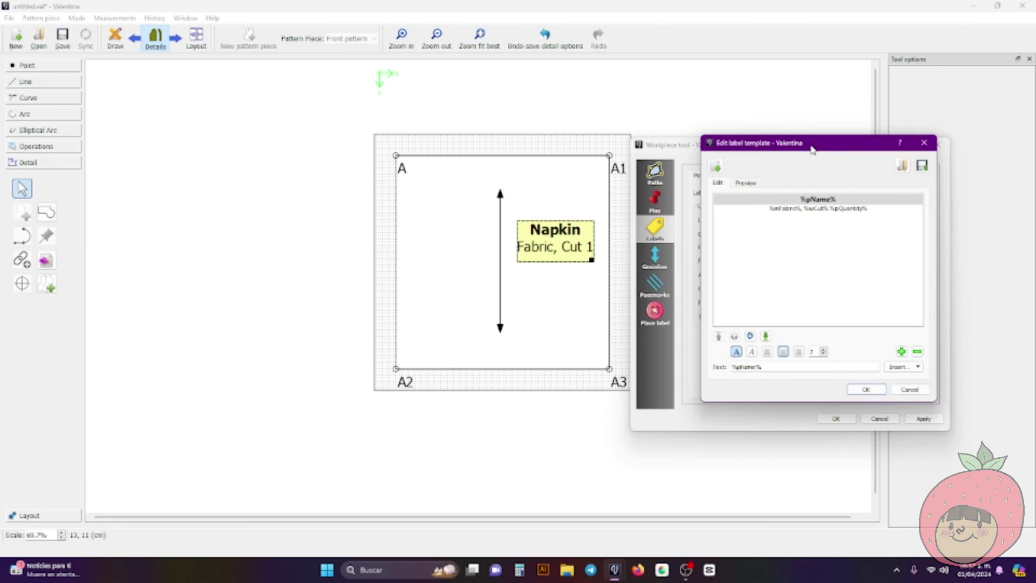
# Review the %wFabric% line and variable list, close both dialogs unchanged, and nudge the piece down-right
pyautogui.click(803, 210)
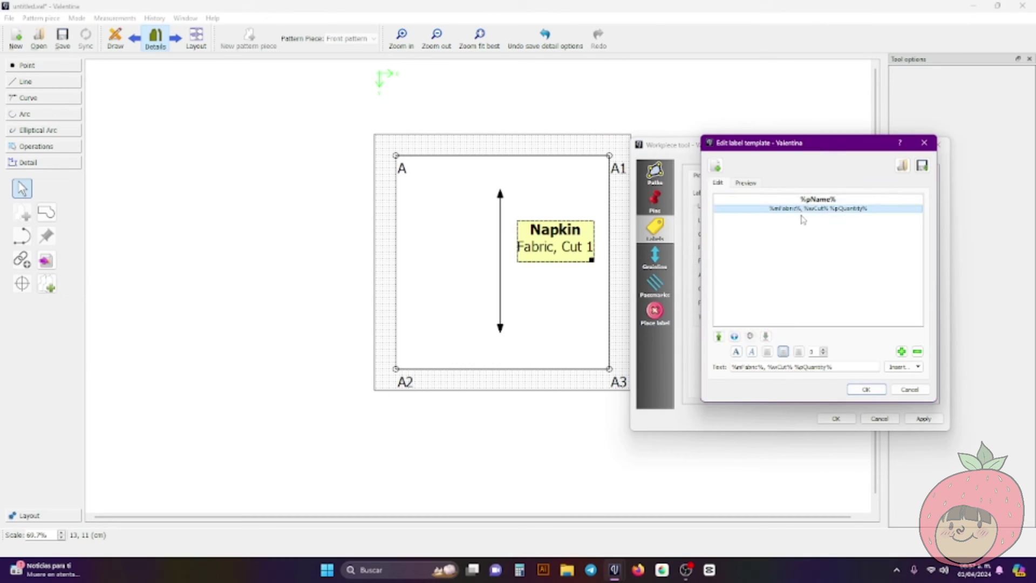
pyautogui.tripleClick(860, 366)
pyautogui.moveTo(765, 367); pyautogui.dragTo(732, 367)
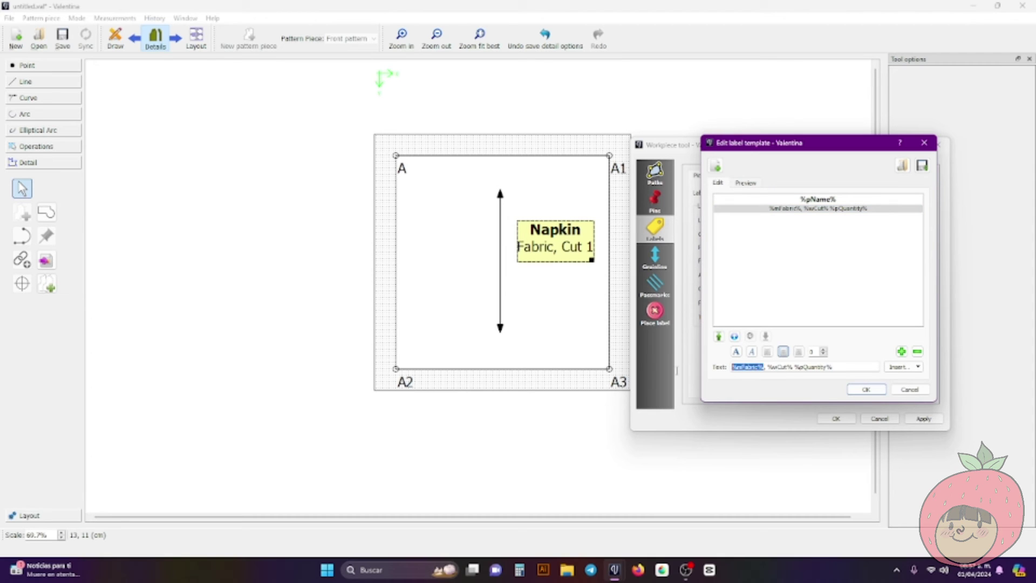
pyautogui.click(911, 368)
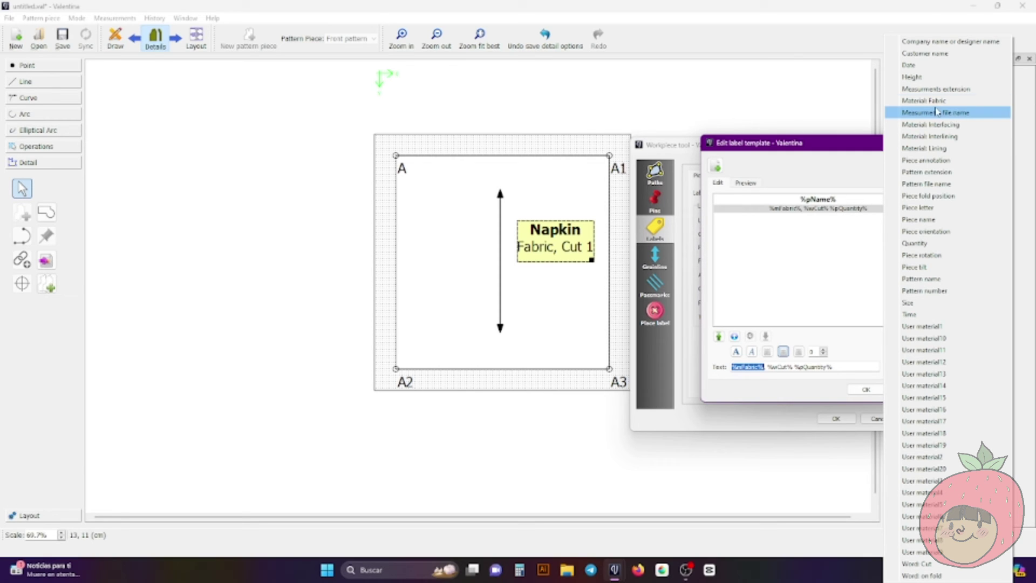
pyautogui.click(821, 388)
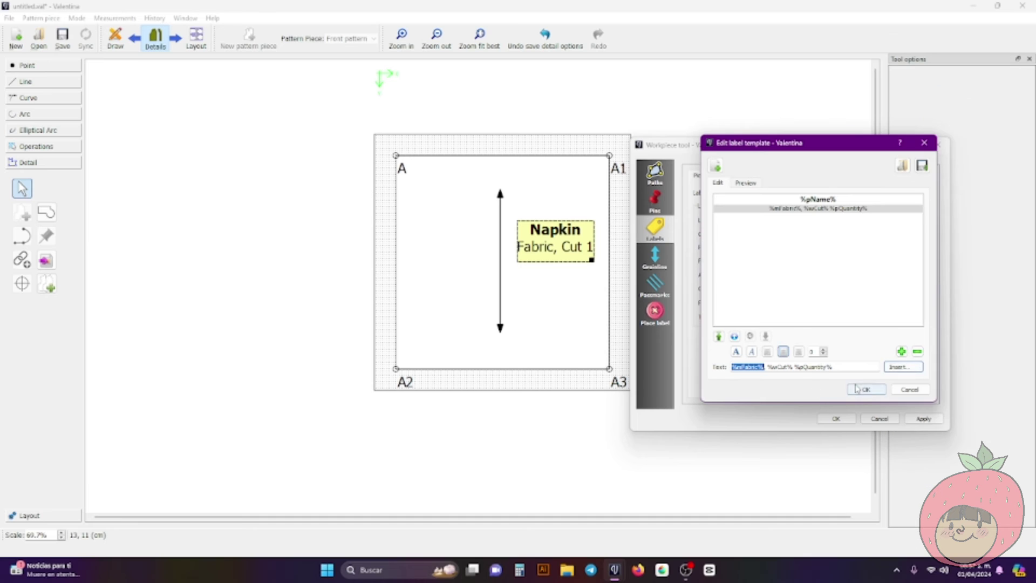
pyautogui.click(859, 389)
pyautogui.click(836, 419)
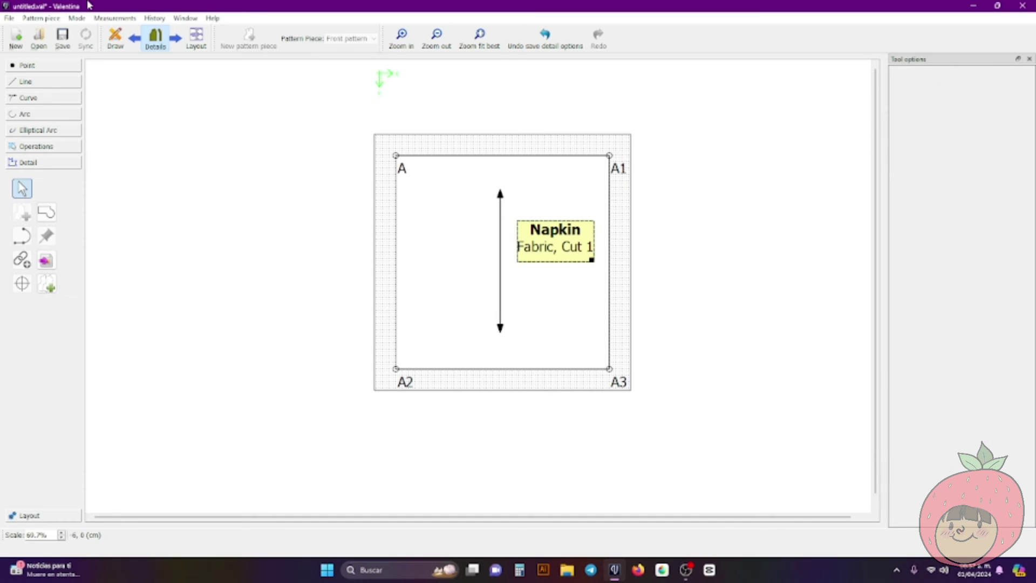
pyautogui.moveTo(548, 303)
pyautogui.mouseDown()
pyautogui.moveTo(566, 330)
pyautogui.moveTo(568, 320)
pyautogui.mouseUp()
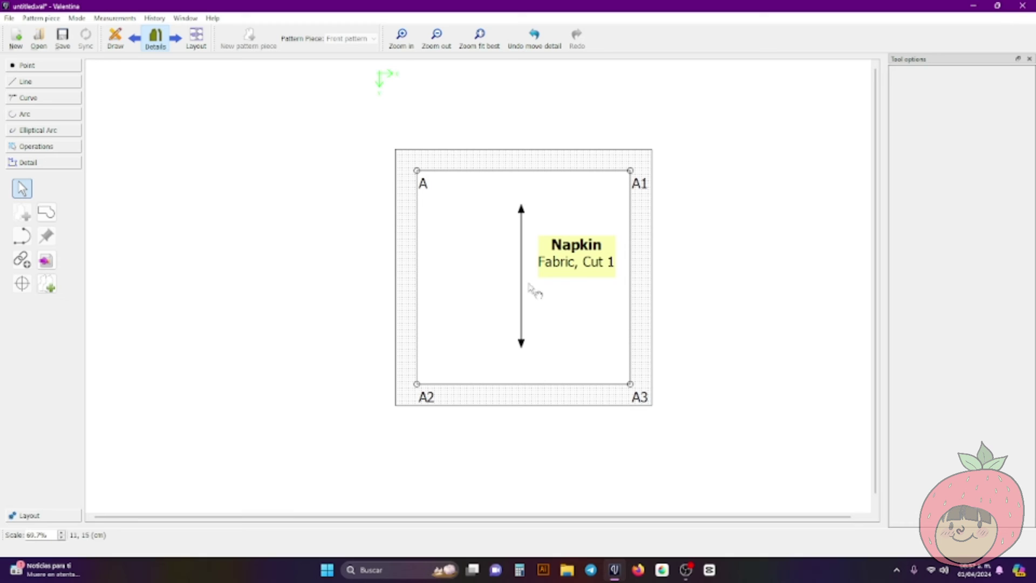
# Switch to Layout mode and generate a layout on the Roll 24in paper template
pyautogui.click(197, 44)
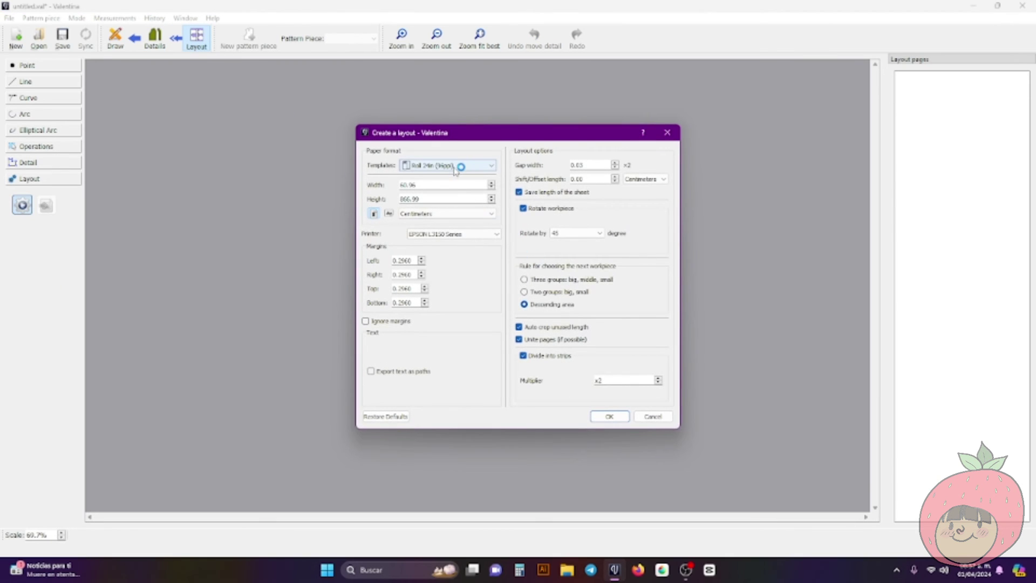
pyautogui.click(457, 168)
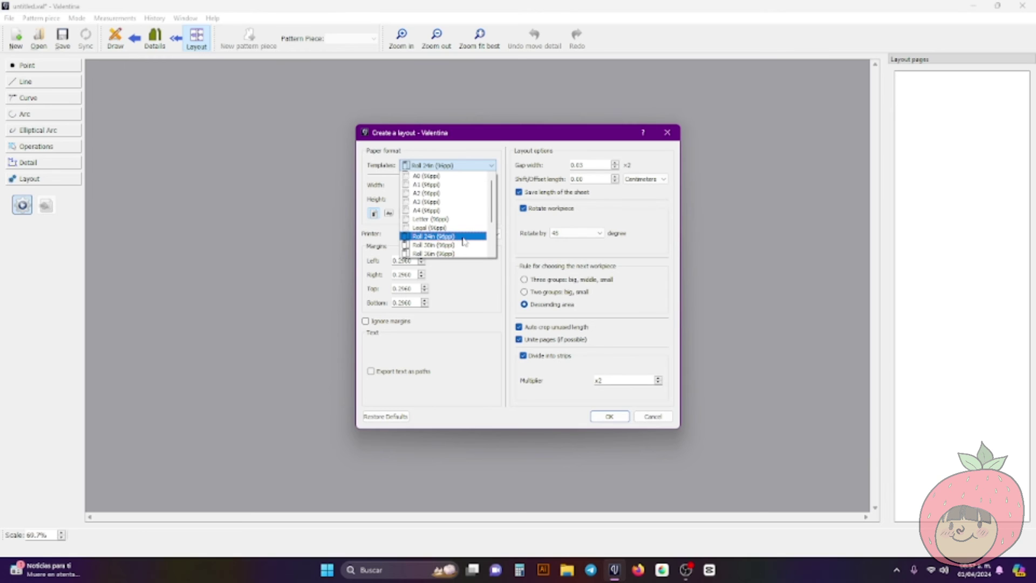
pyautogui.scroll(-1, 454, 251)
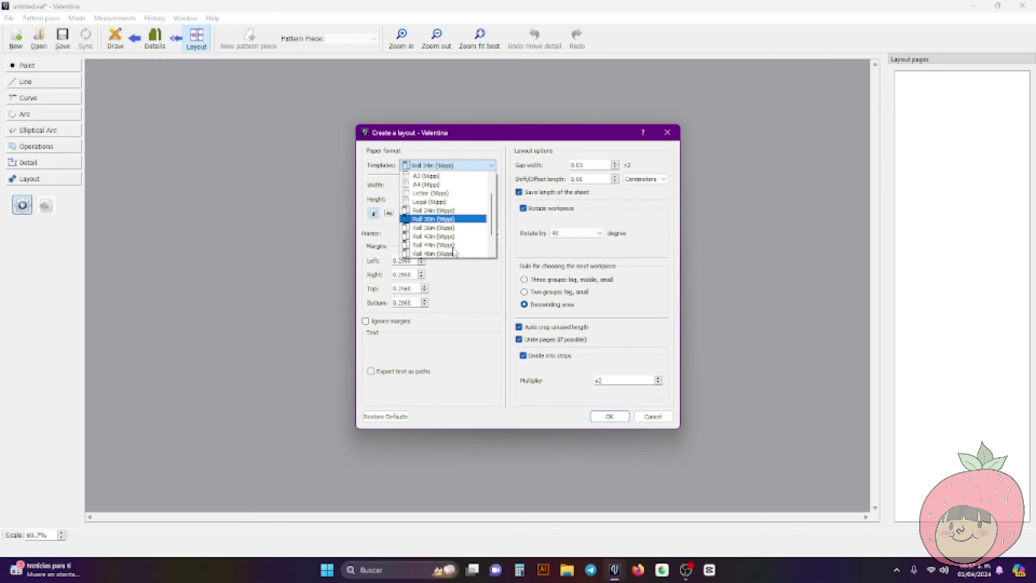
pyautogui.scroll(-1, 459, 215)
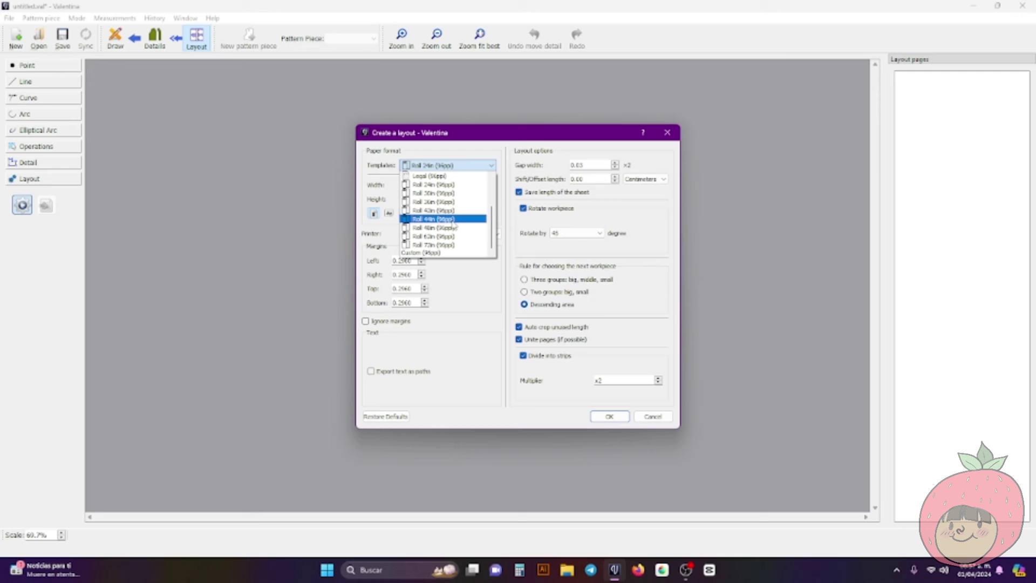
pyautogui.click(456, 184)
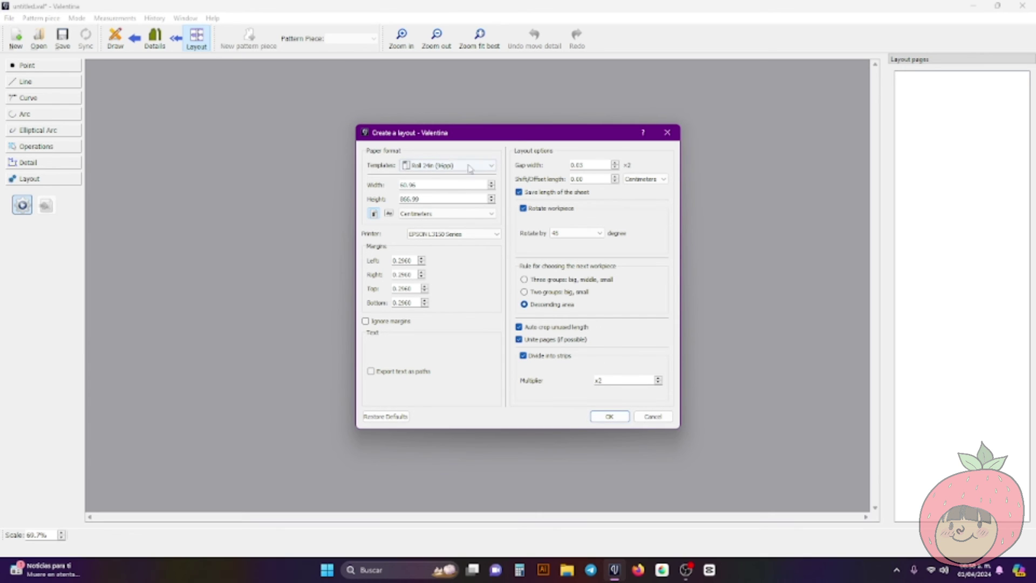
pyautogui.click(608, 418)
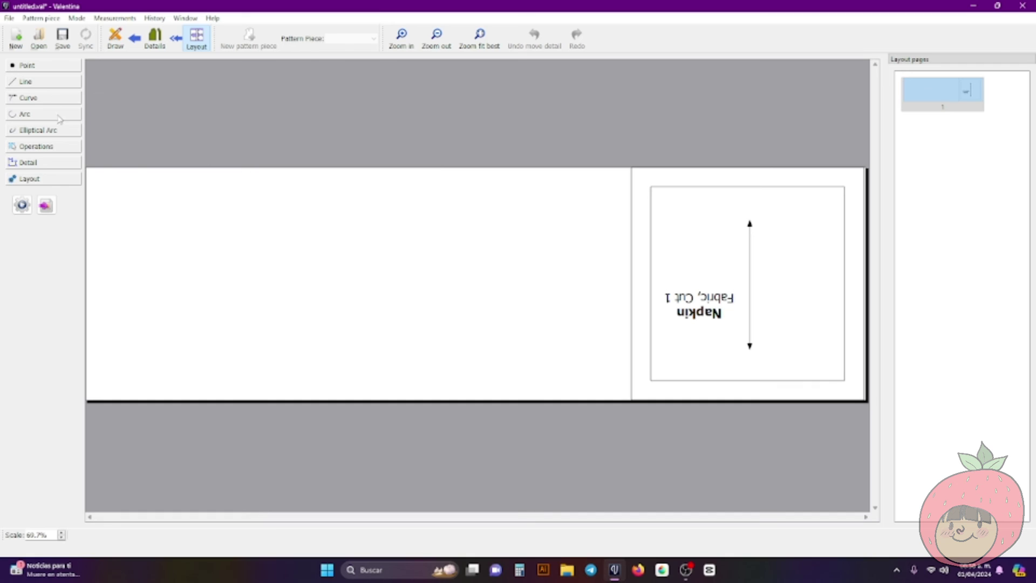
pyautogui.click(7, 20)
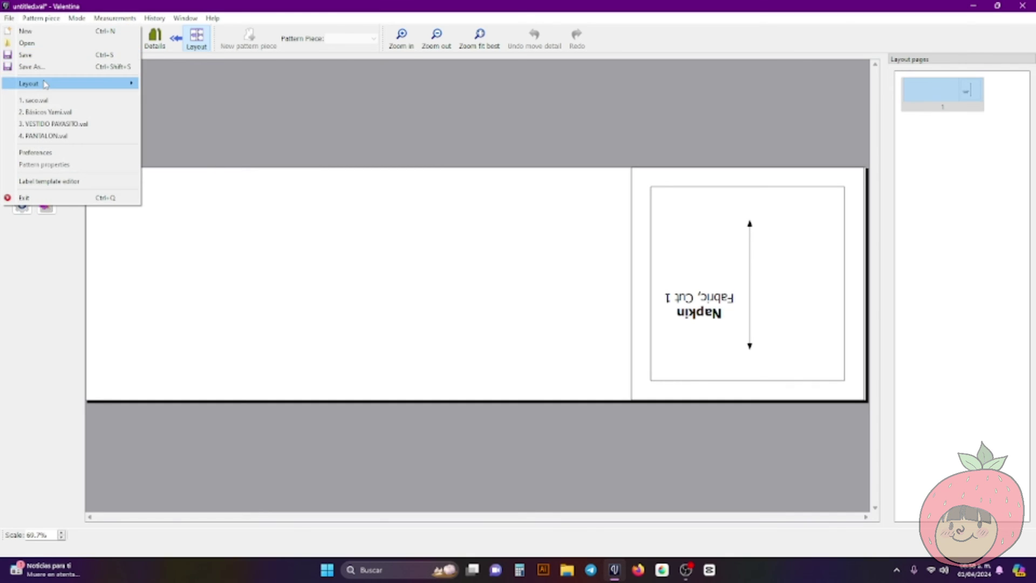
pyautogui.moveTo(46, 84)
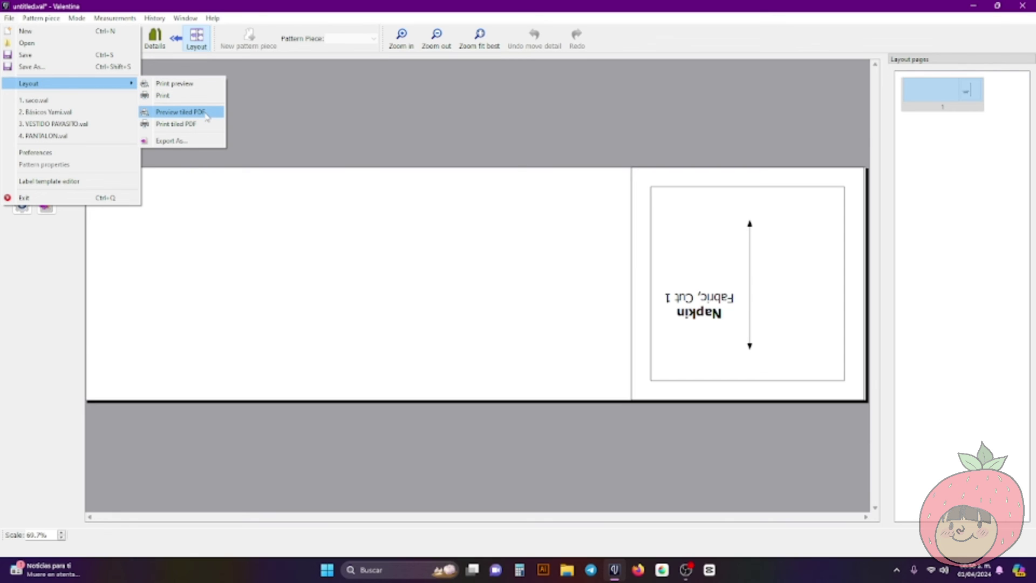
pyautogui.click(181, 112)
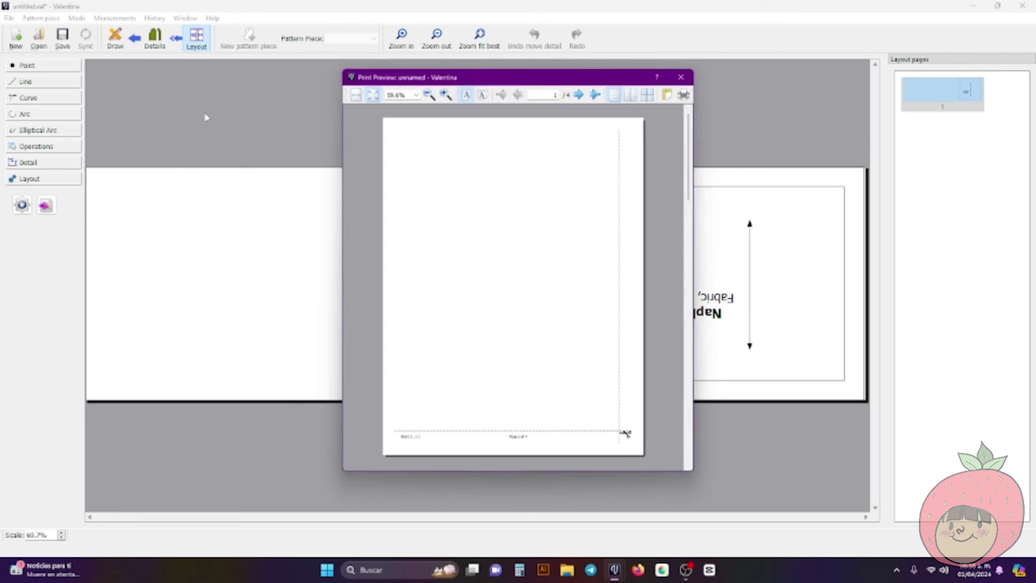
pyautogui.click(649, 93)
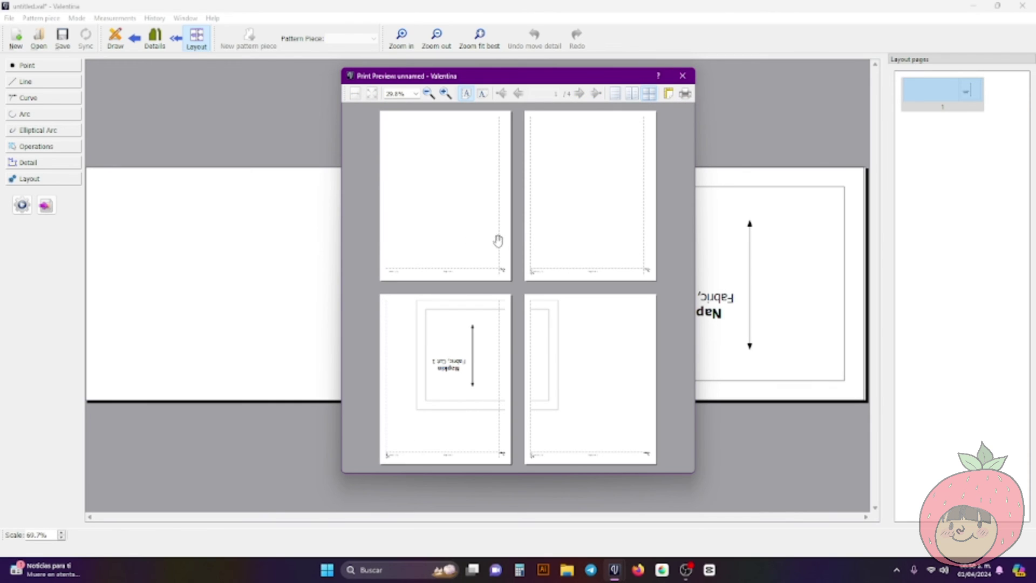
pyautogui.click(682, 76)
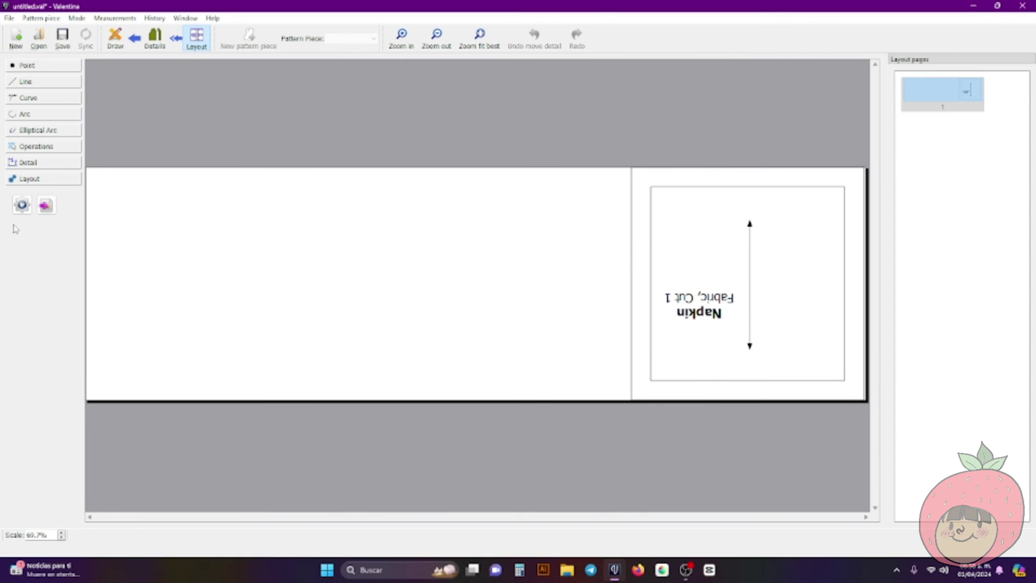
# Regenerate the layout using the A4 (96ppi) paper template
pyautogui.click(30, 211)
pyautogui.click(467, 165)
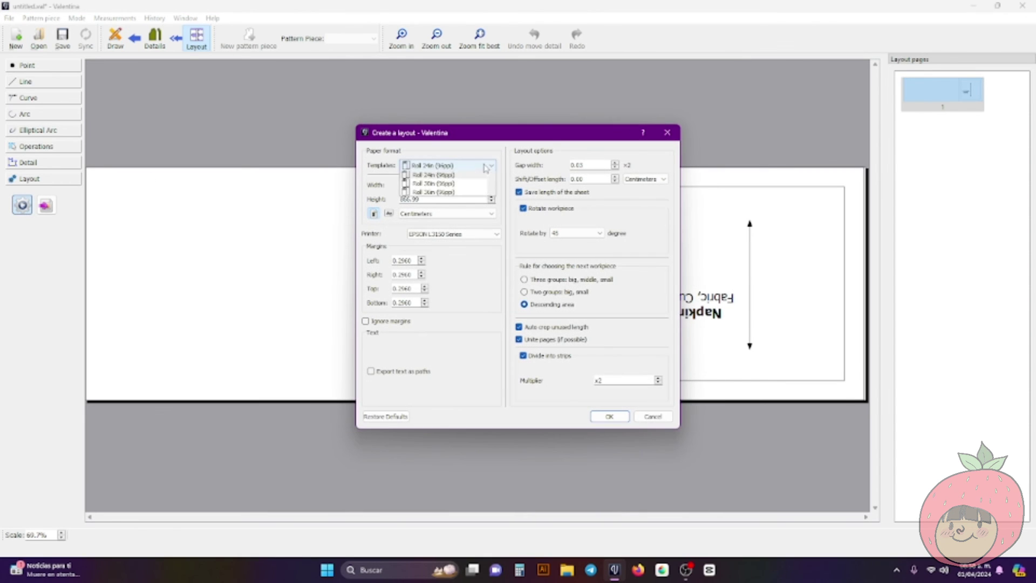
pyautogui.click(468, 212)
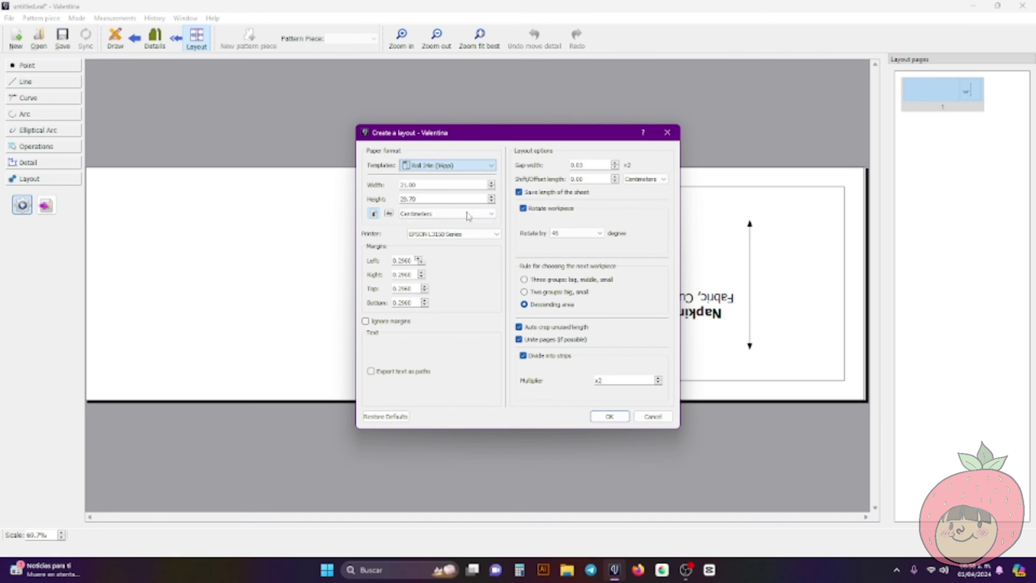
pyautogui.click(609, 416)
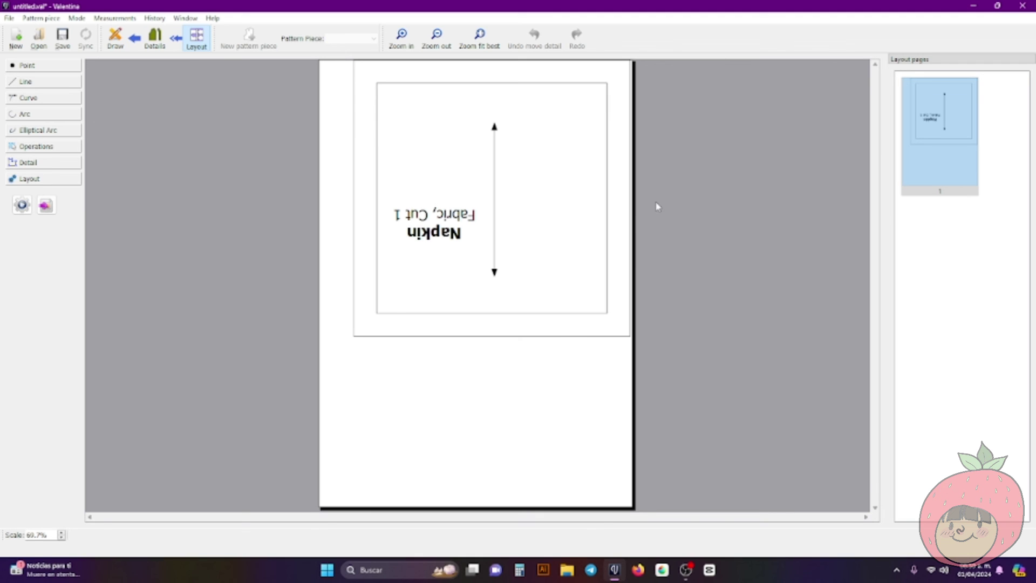
pyautogui.click(46, 207)
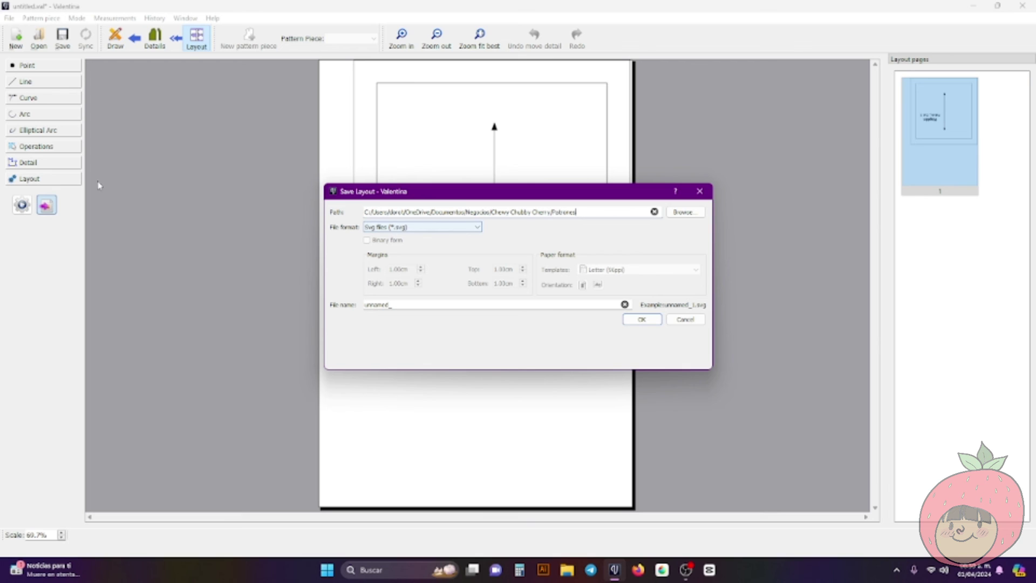
pyautogui.click(699, 191)
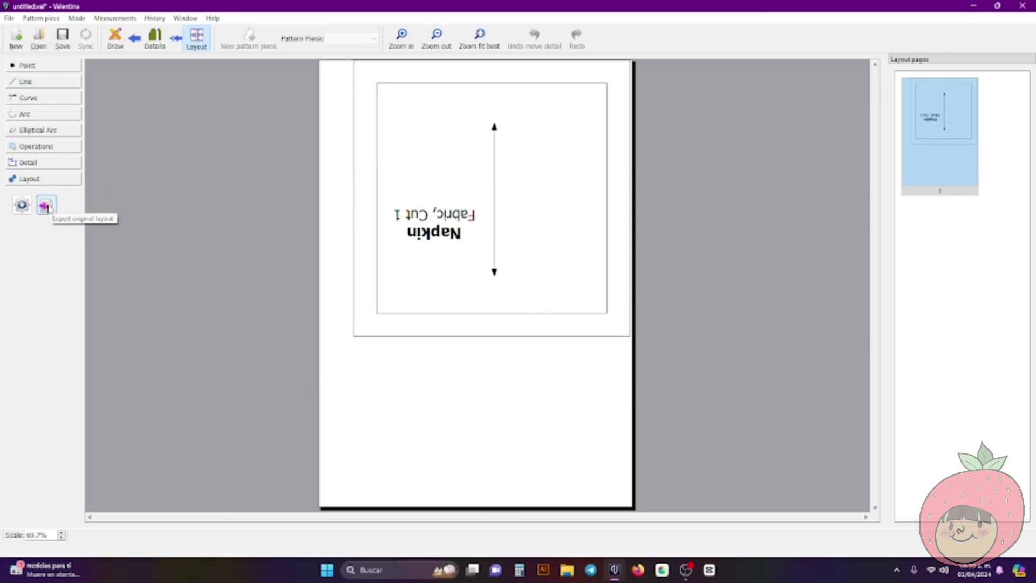
pyautogui.click(46, 205)
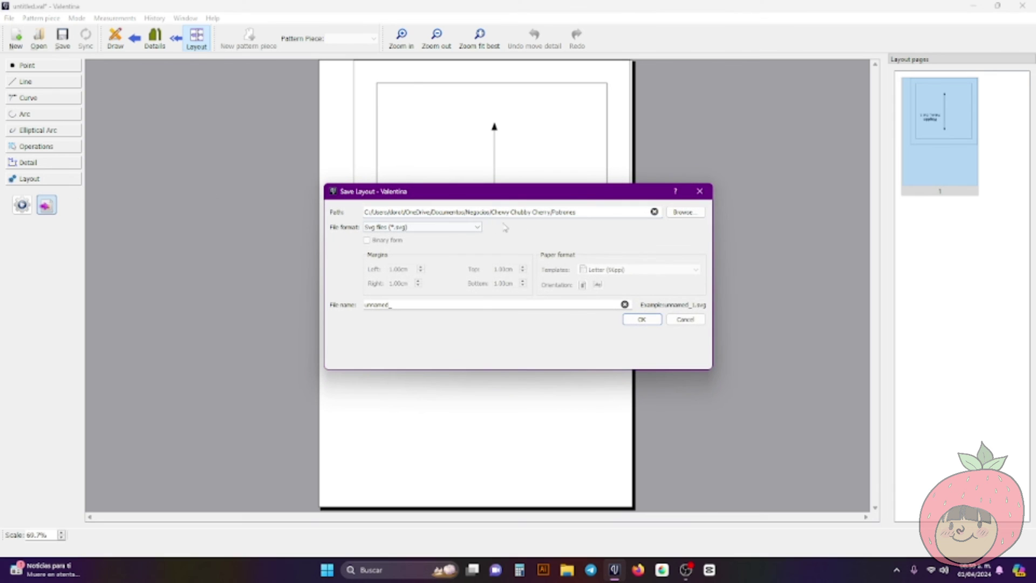
pyautogui.click(465, 227)
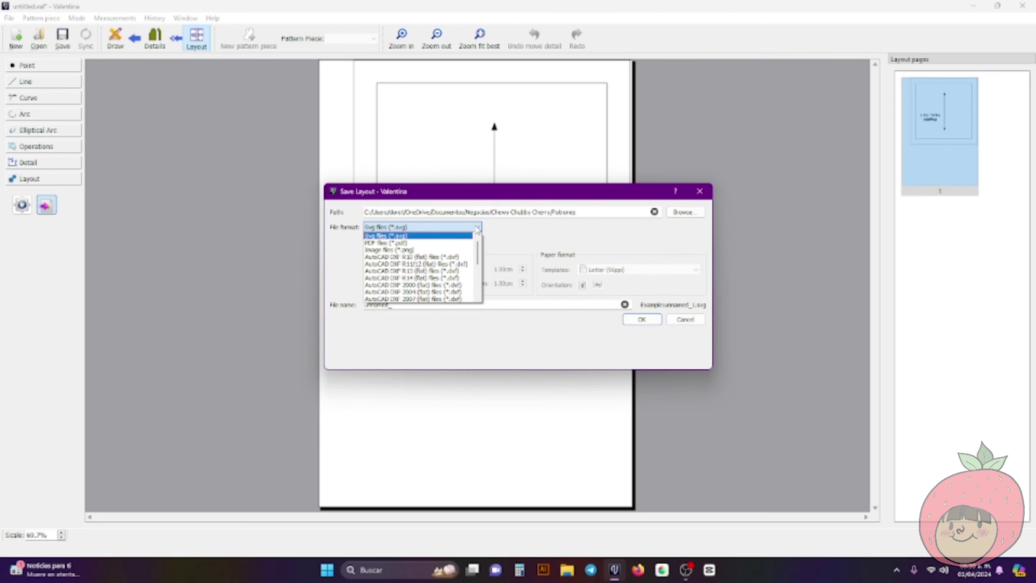
pyautogui.scroll(-4, 444, 254)
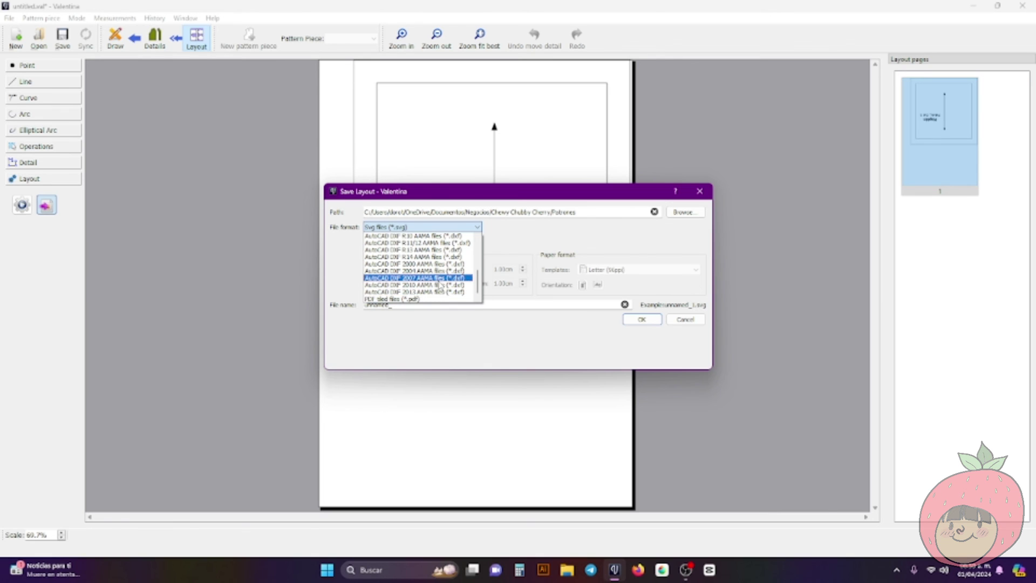
pyautogui.scroll(3, 441, 285)
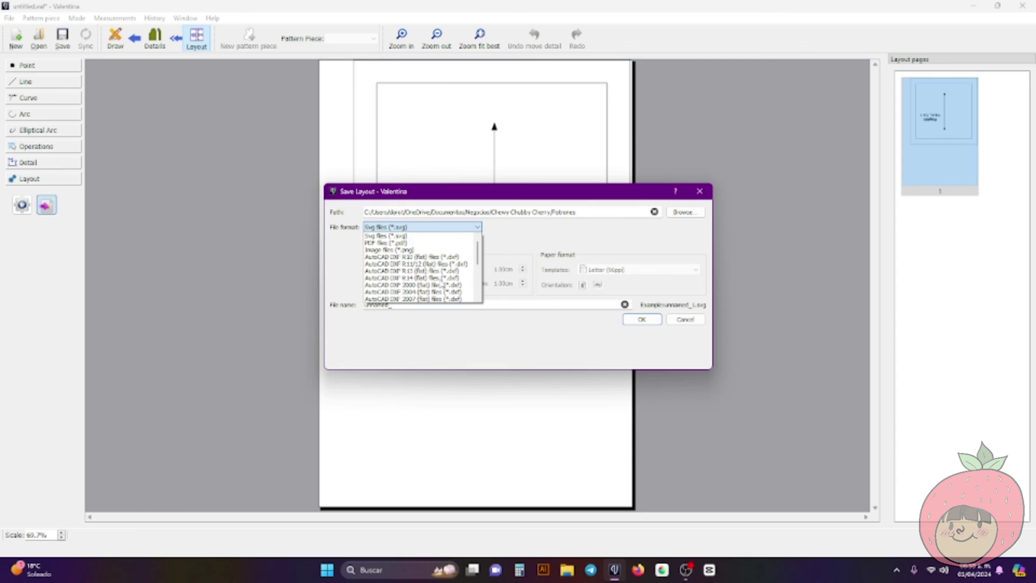
pyautogui.scroll(-3, 442, 284)
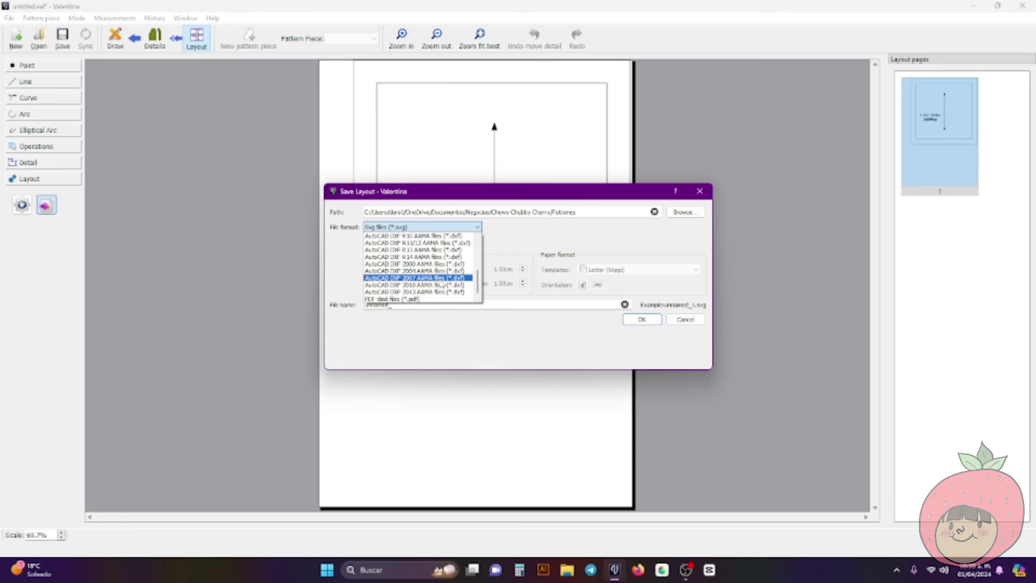
pyautogui.click(413, 300)
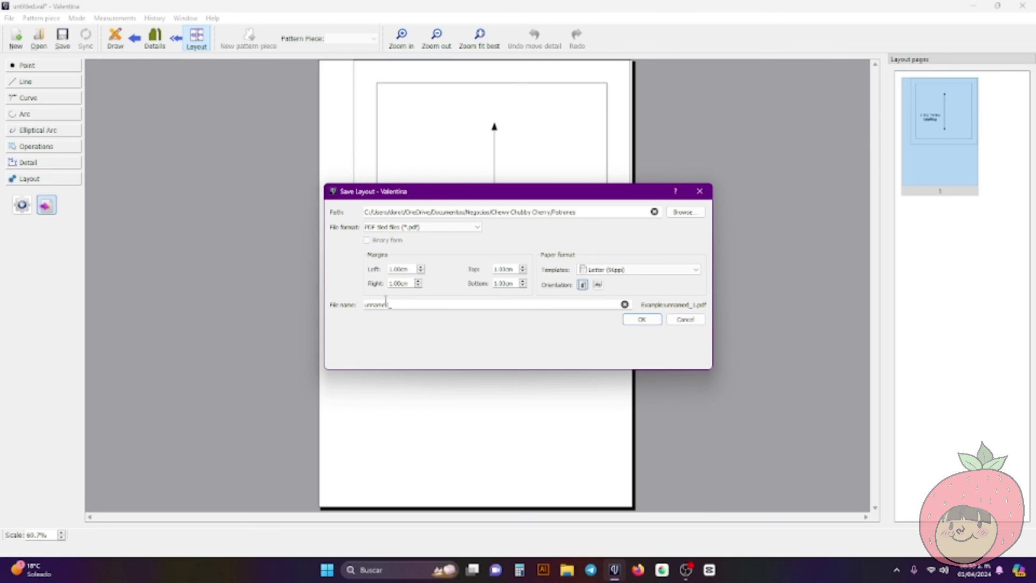
pyautogui.click(686, 319)
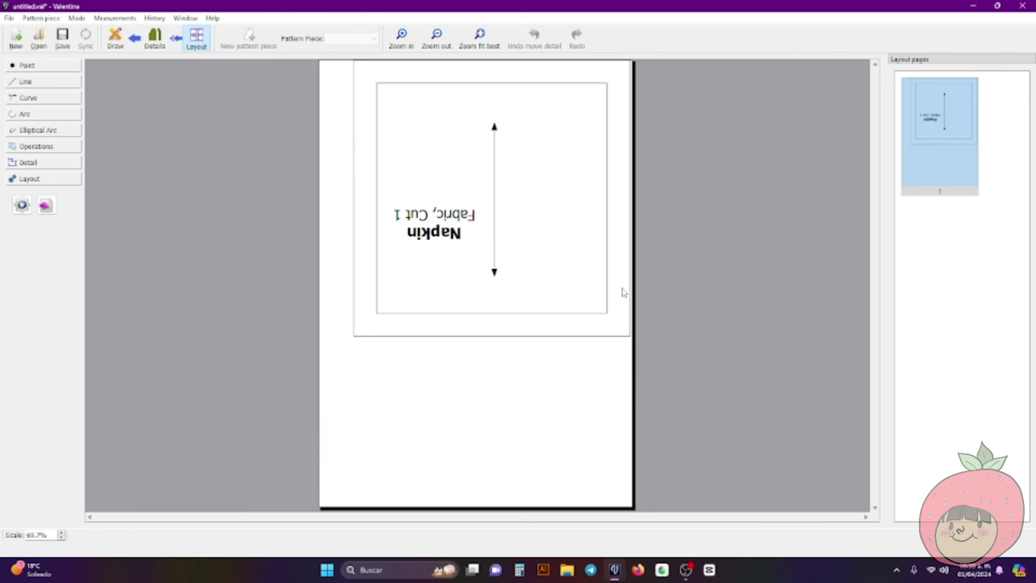
# Go back to Draw mode, adjust the zoom, and select base point A
pyautogui.click(120, 49)
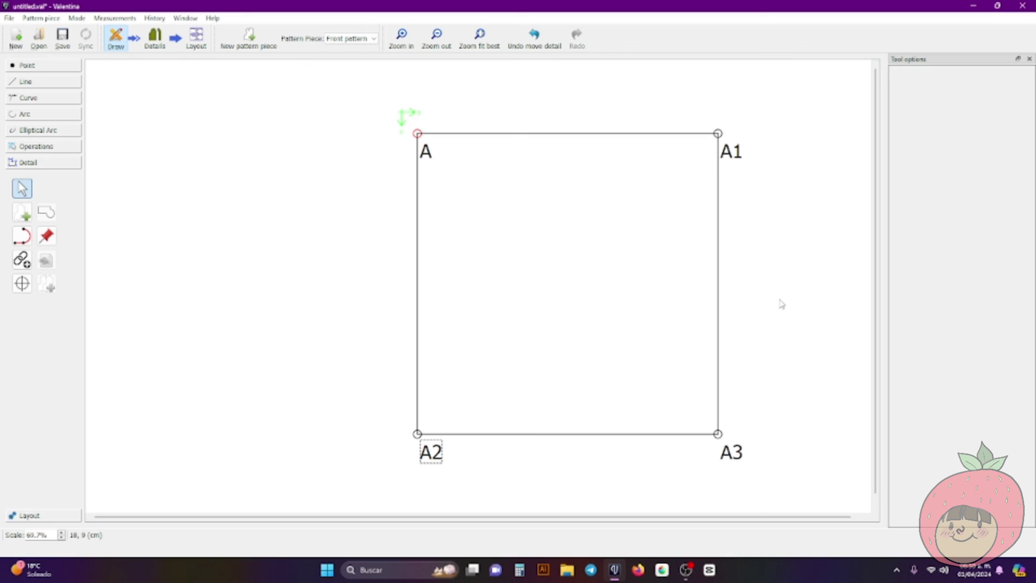
pyautogui.scroll(-1, 772, 302)
pyautogui.scroll(-2, 766, 278)
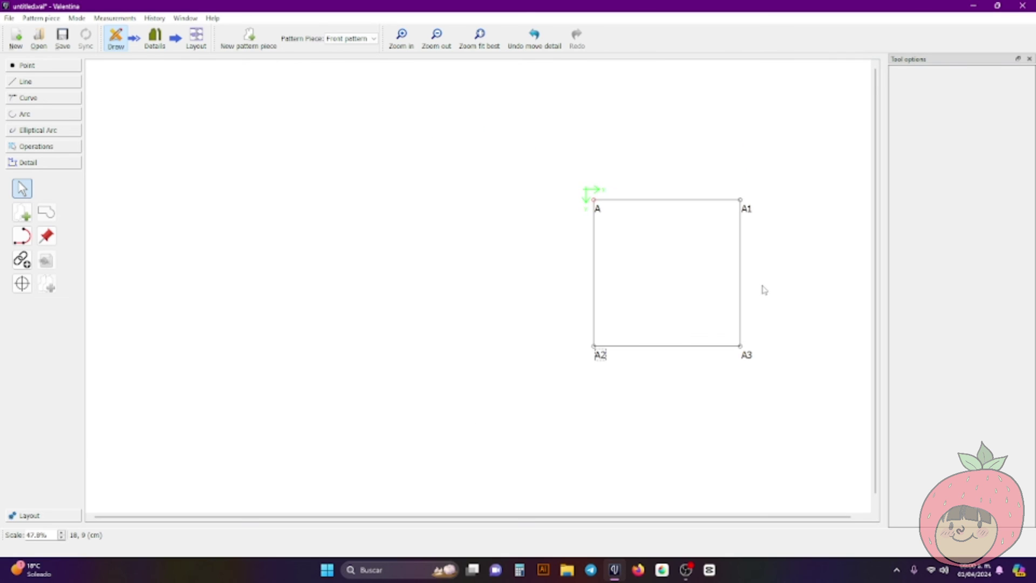
pyautogui.scroll(5, 764, 290)
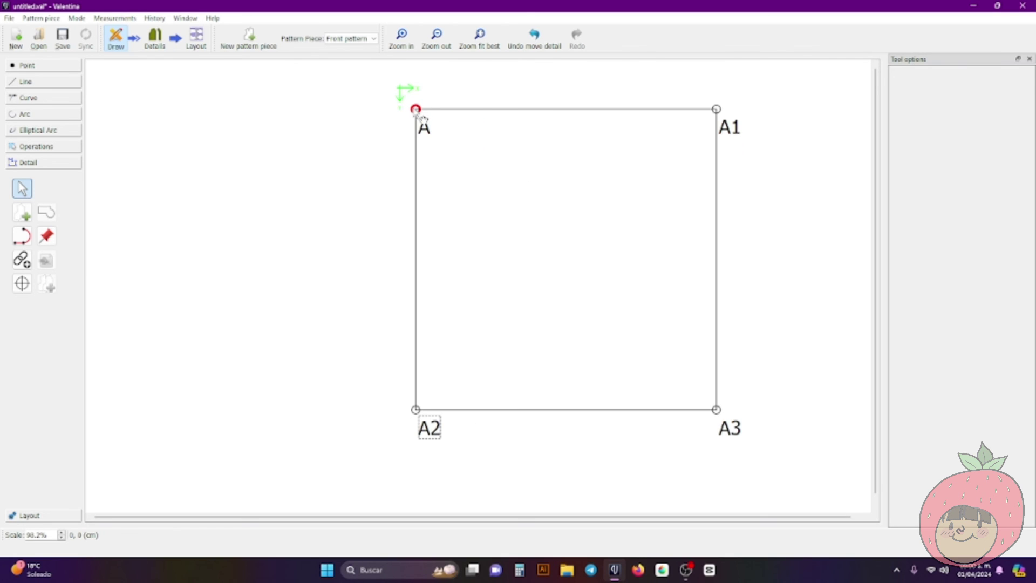
pyautogui.click(417, 110)
# Delete the Front pattern piece and zoom out on the empty drawing
pyautogui.press('Delete')
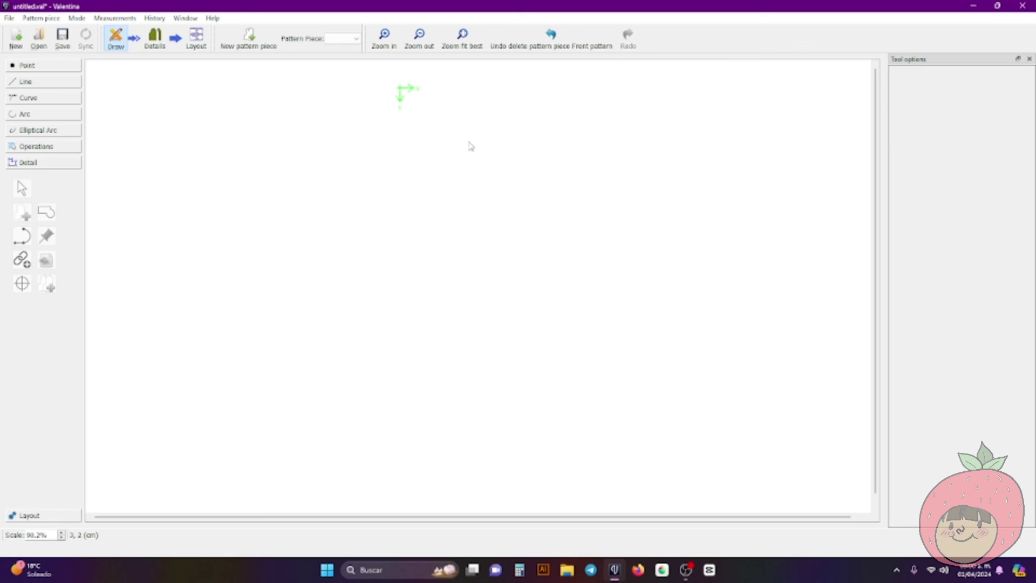
pyautogui.scroll(-1, 277, 185)
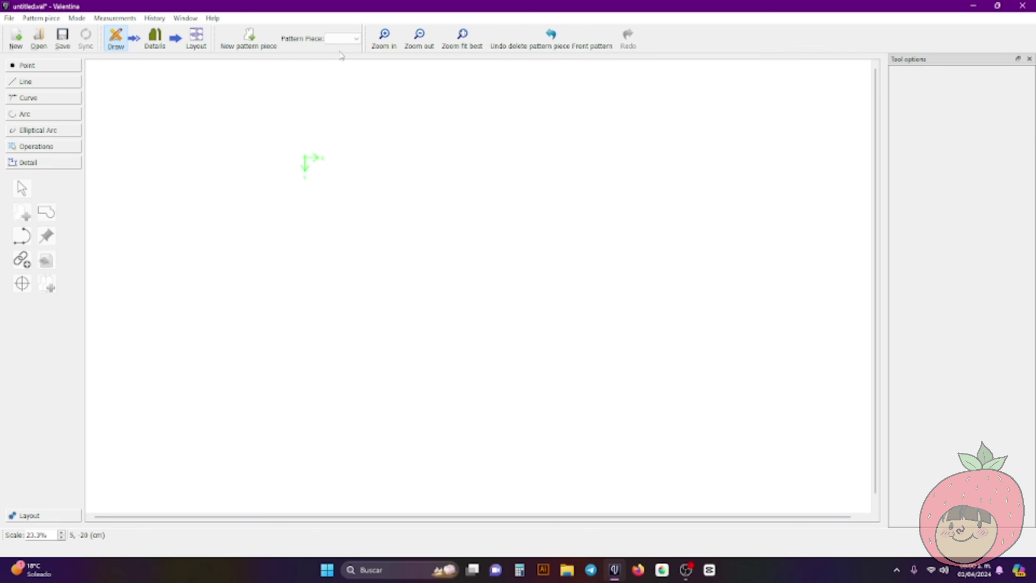